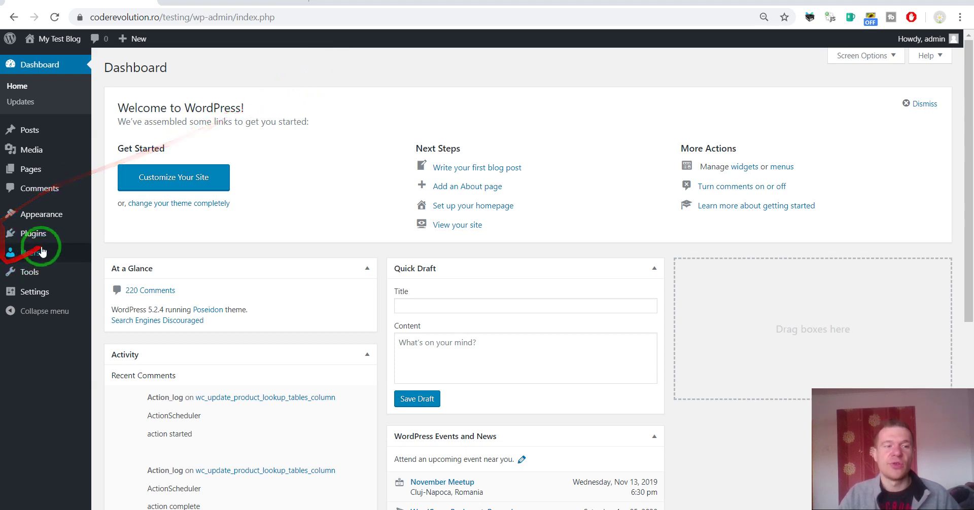
Upload the contentomatic zip under Plugins > Add New, install it and activate Contentomatic Automatic Post Generator.
{"action": "mouse_move", "coordinate": [36, 238]}
{"action": "left_click", "coordinate": [109, 242]}
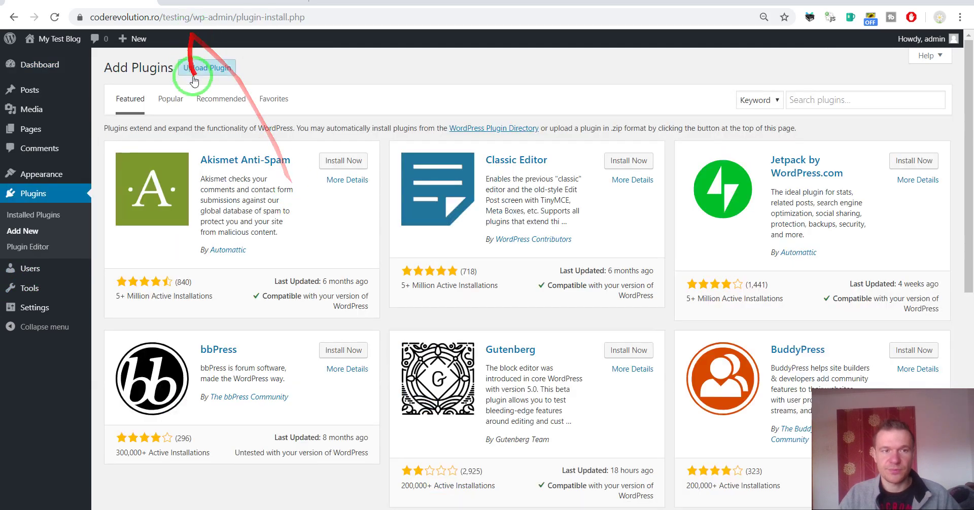
{"action": "left_click", "coordinate": [203, 68]}
{"action": "left_click", "coordinate": [429, 170]}
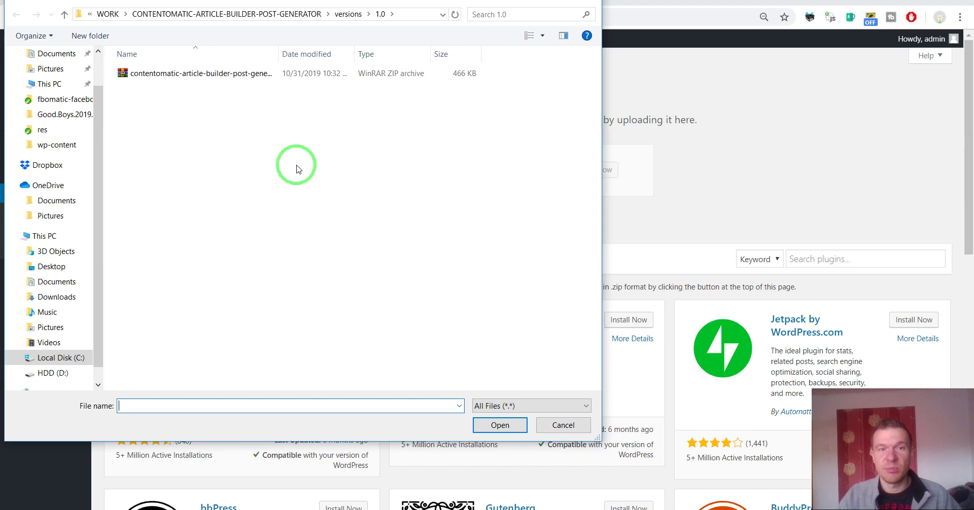
{"action": "double_click", "coordinate": [269, 74]}
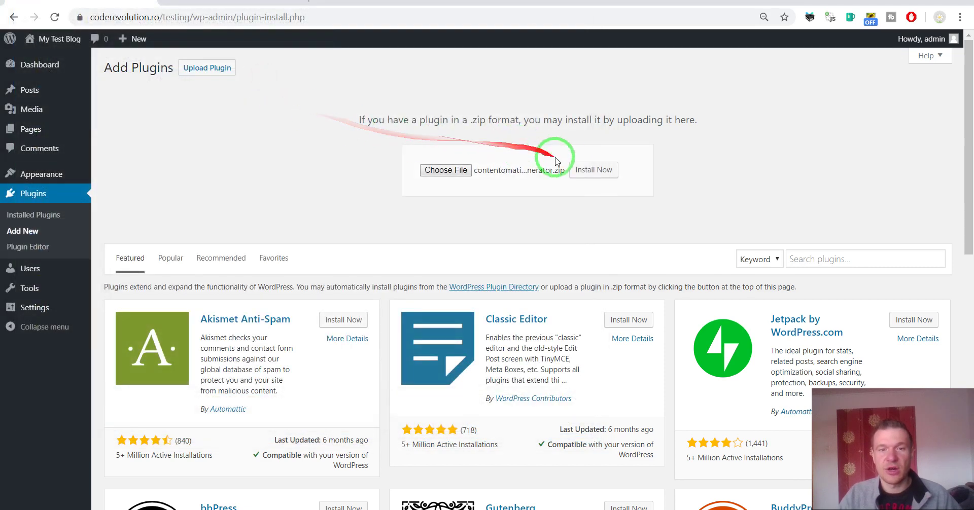
{"action": "left_click", "coordinate": [583, 169]}
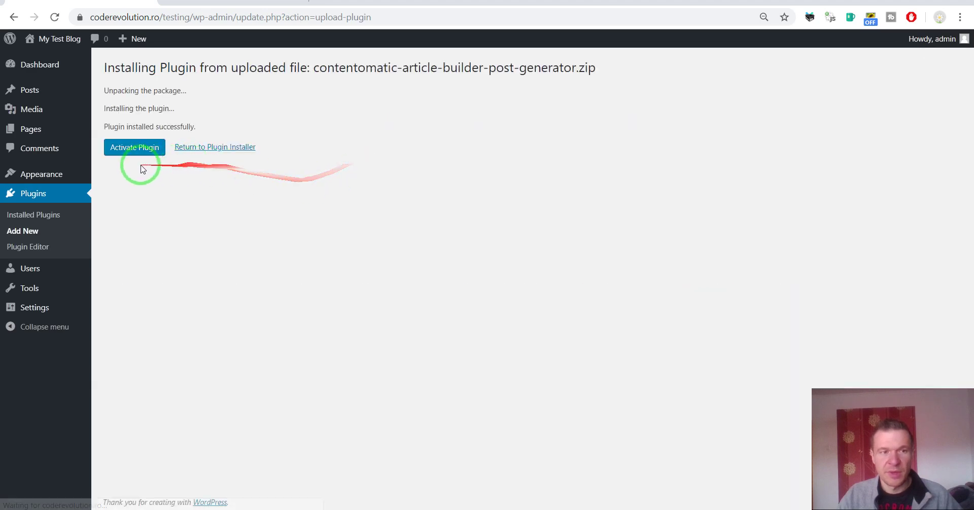
{"action": "left_click", "coordinate": [126, 150]}
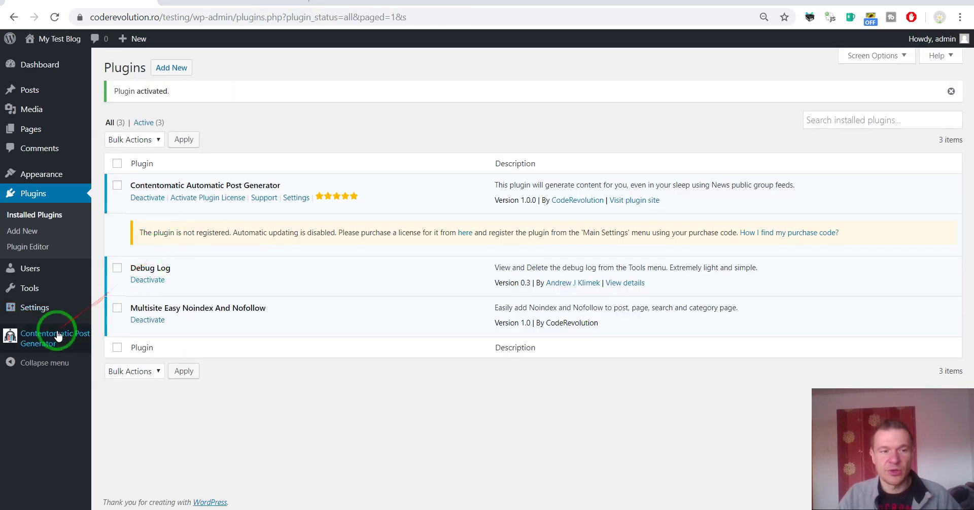
In Main Settings, remove the stray prefix from the ArticleBuilder User Name and save the login details.
{"action": "left_click", "coordinate": [59, 336]}
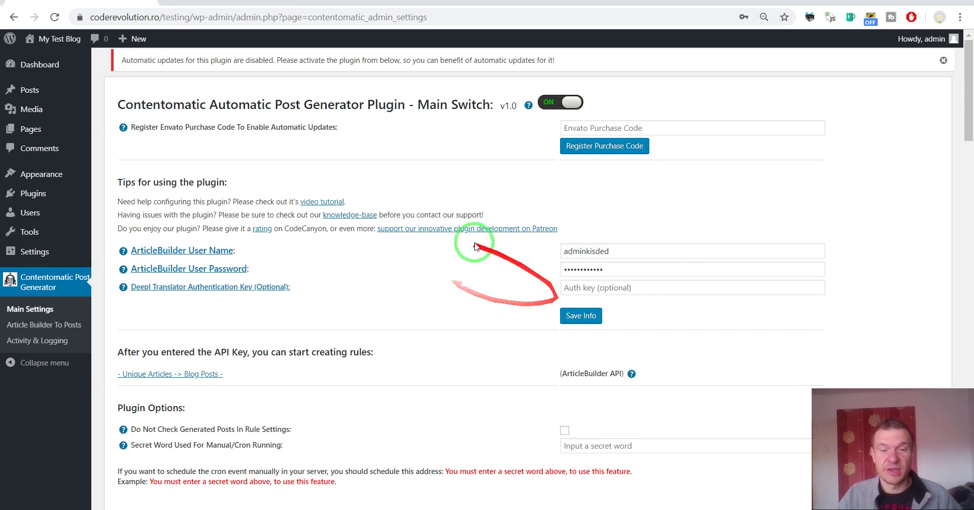
{"action": "left_click", "coordinate": [579, 315]}
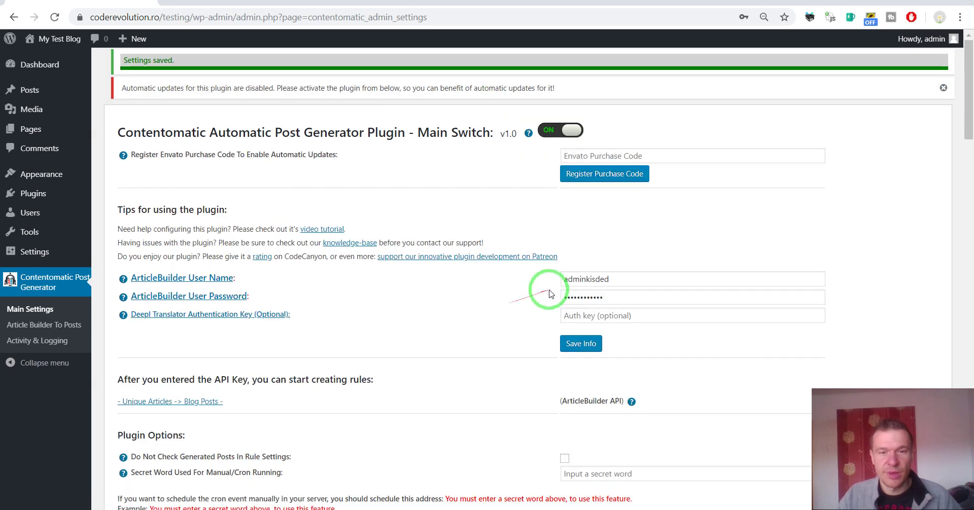
{"action": "left_click_drag", "start_coordinate": [588, 279], "coordinate": [563, 279]}
{"action": "key", "text": "BackSpace"}
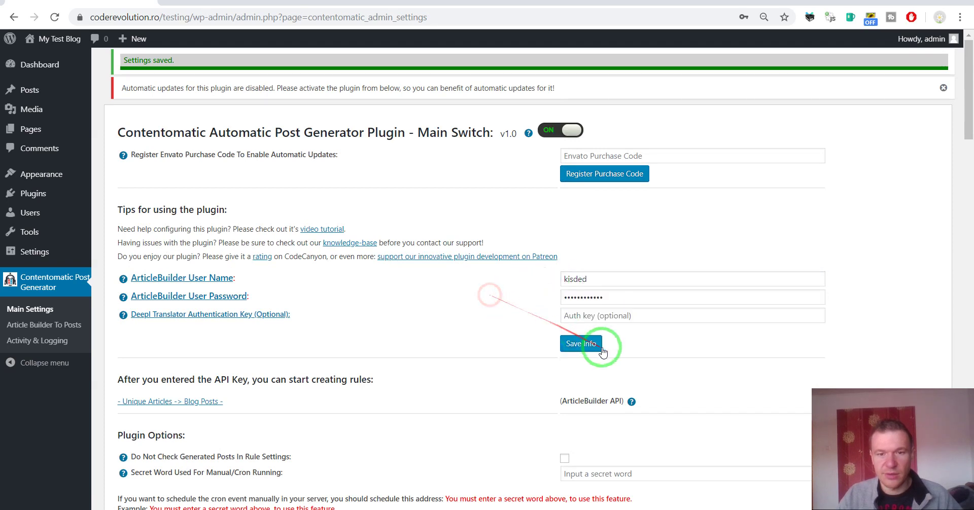
{"action": "left_click", "coordinate": [578, 344]}
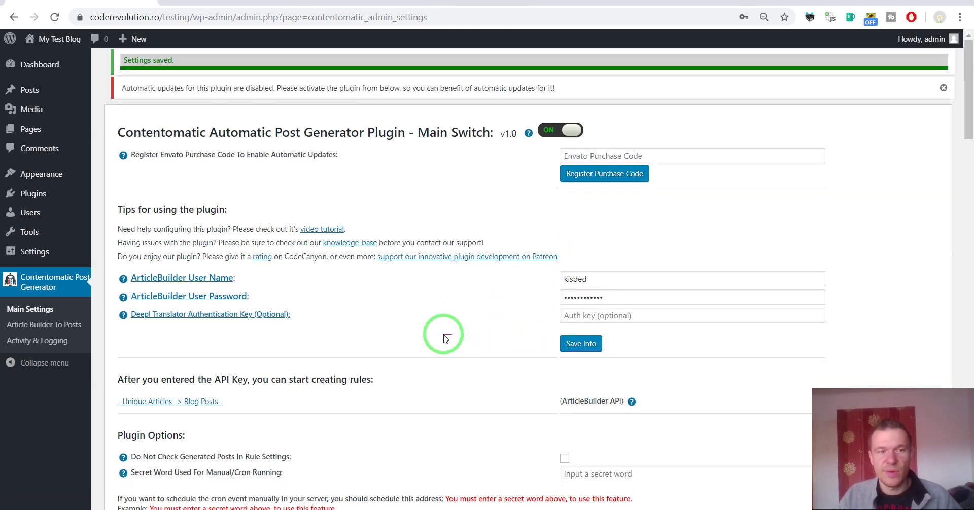
Scroll through the Contentomatic Main Settings options to review them.
{"action": "scroll", "coordinate": [457, 339], "scroll_direction": "down", "scroll_amount": 4}
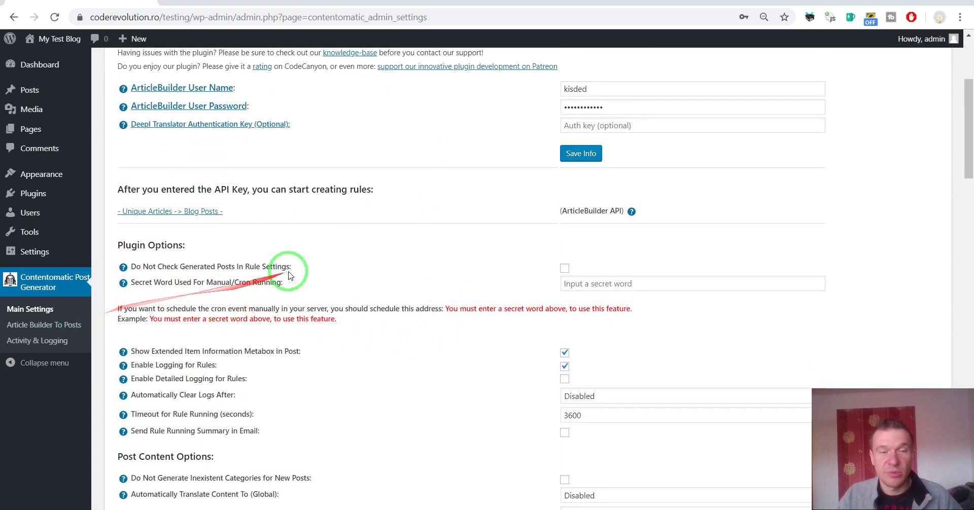
{"action": "scroll", "coordinate": [282, 269], "scroll_direction": "up", "scroll_amount": 4}
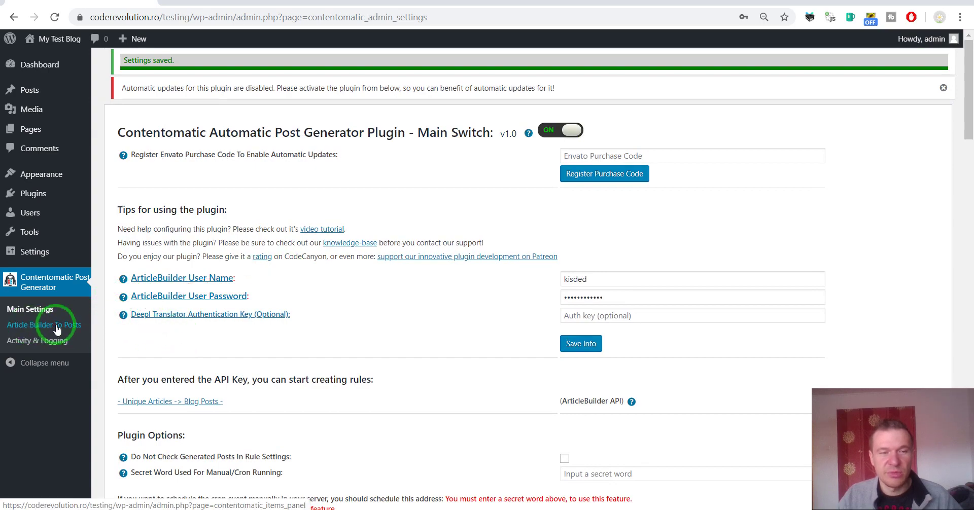
{"action": "scroll", "coordinate": [314, 325], "scroll_direction": "down", "scroll_amount": 13}
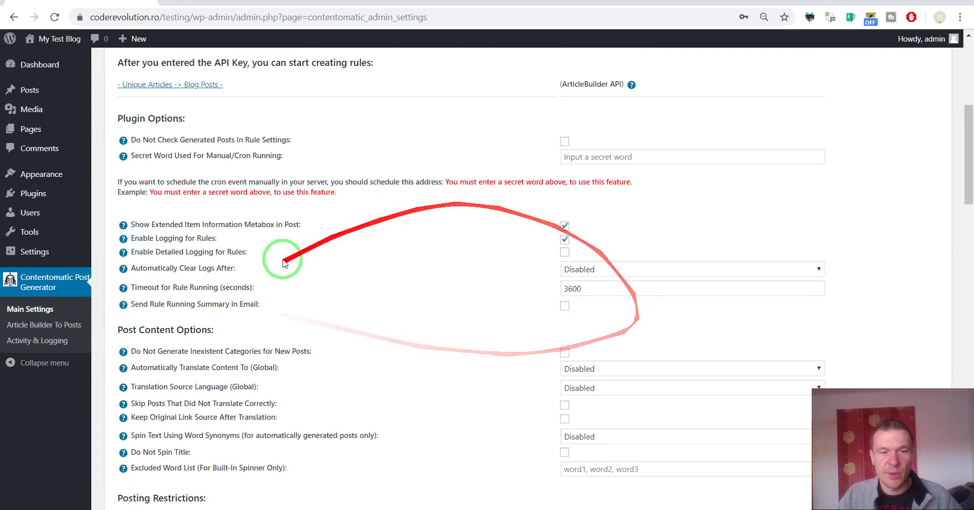
{"action": "scroll", "coordinate": [341, 273], "scroll_direction": "up", "scroll_amount": 11}
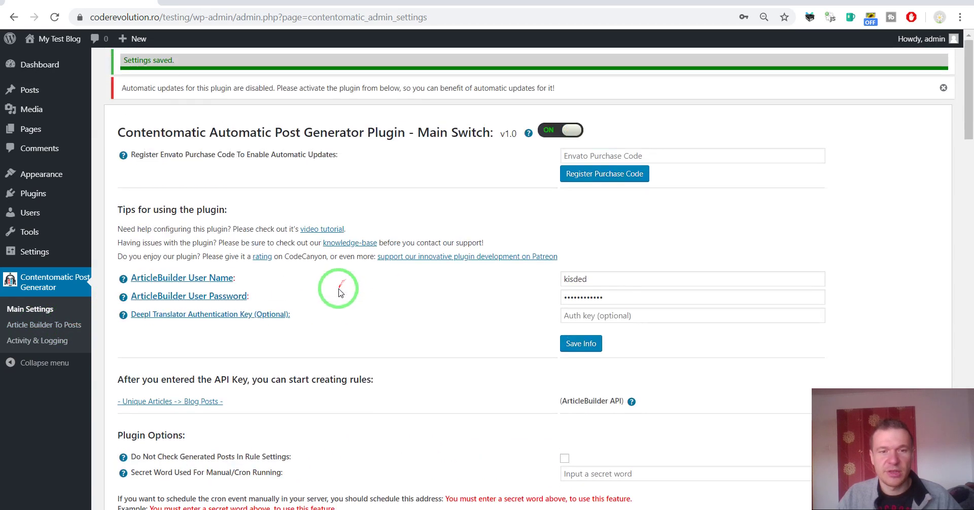
Start a new Article Builder To Posts rule with fishing as the niche and Max # Posts 5.
{"action": "left_click", "coordinate": [60, 324]}
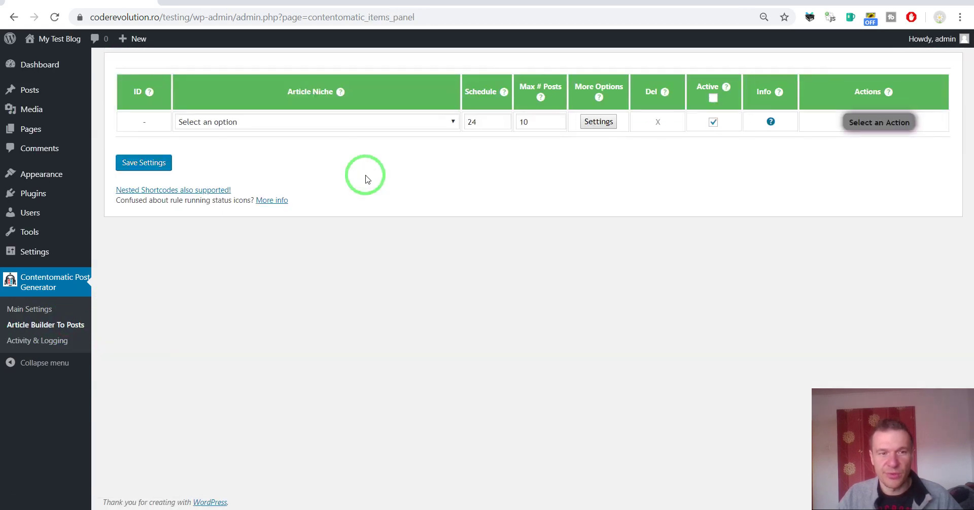
{"action": "left_click", "coordinate": [264, 124]}
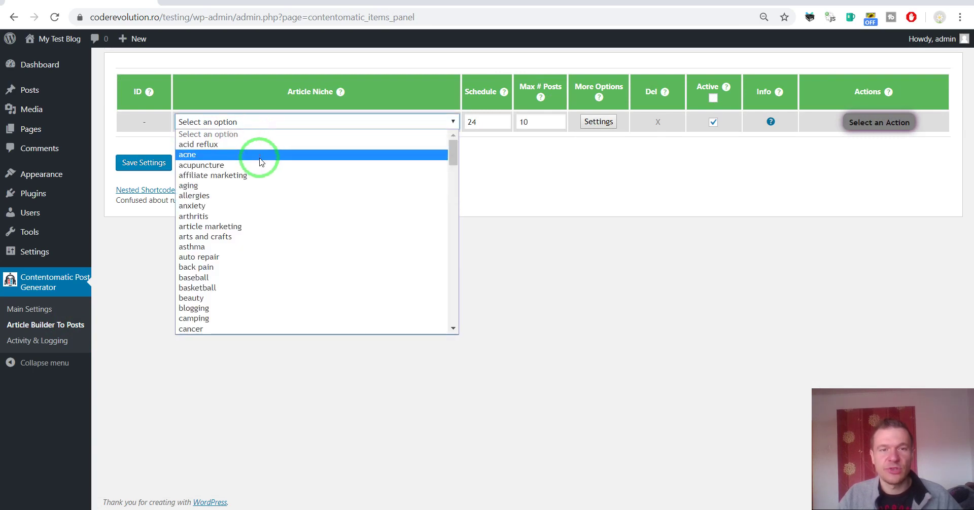
{"action": "left_click_drag", "start_coordinate": [454, 147], "coordinate": [449, 195]}
{"action": "left_click", "coordinate": [355, 248]}
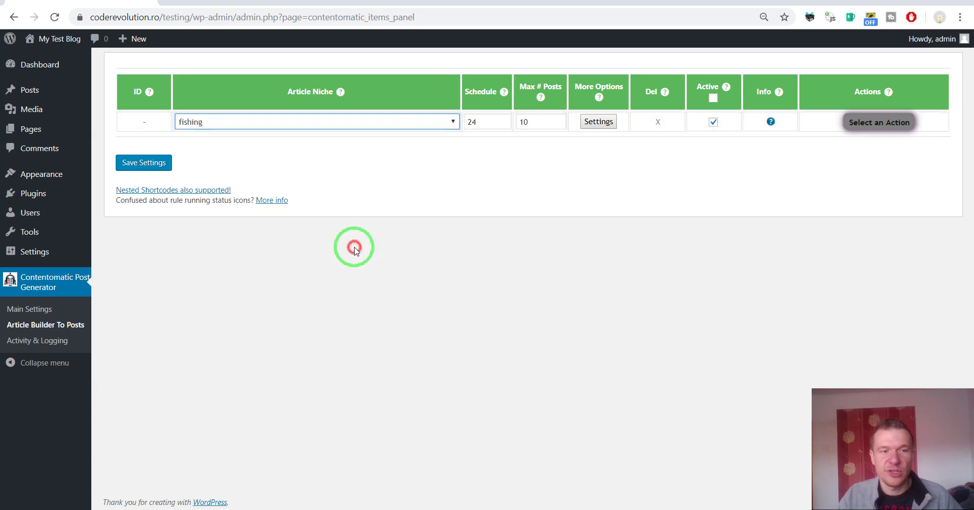
{"action": "double_click", "coordinate": [522, 122]}
{"action": "type", "text": "5"}
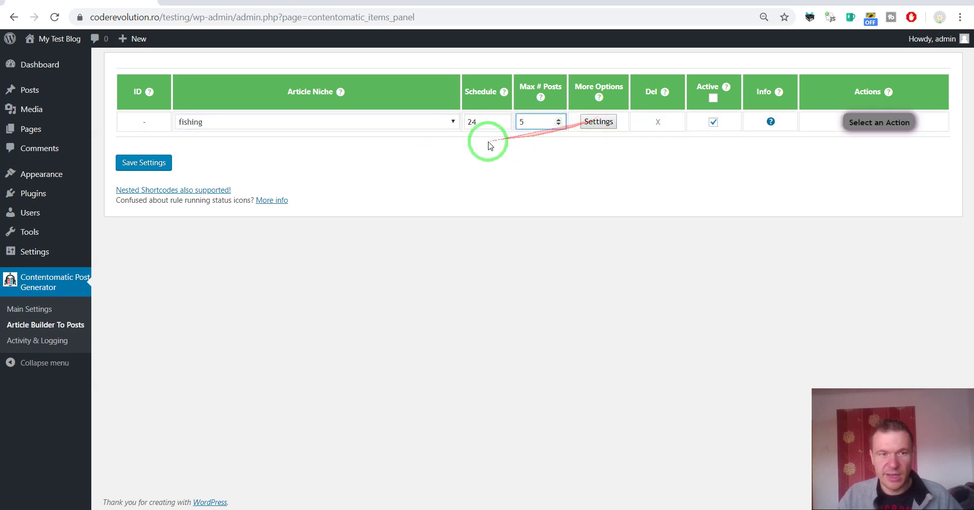
Glance at the rule's advanced settings, save the fishing rule and choose Run This Rule Now.
{"action": "left_click", "coordinate": [603, 125]}
{"action": "scroll", "coordinate": [325, 244], "scroll_direction": "down", "scroll_amount": 10}
{"action": "scroll", "coordinate": [325, 274], "scroll_direction": "up", "scroll_amount": 10}
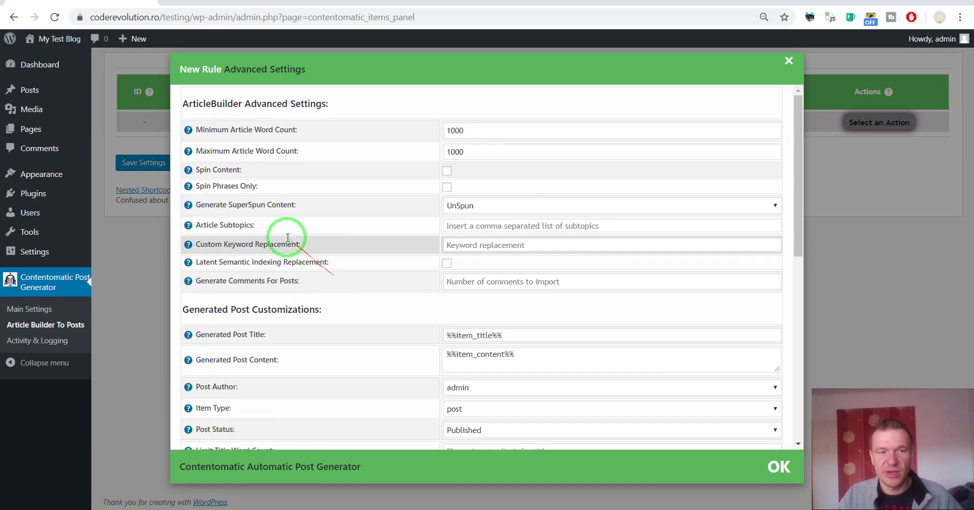
{"action": "left_click", "coordinate": [148, 162]}
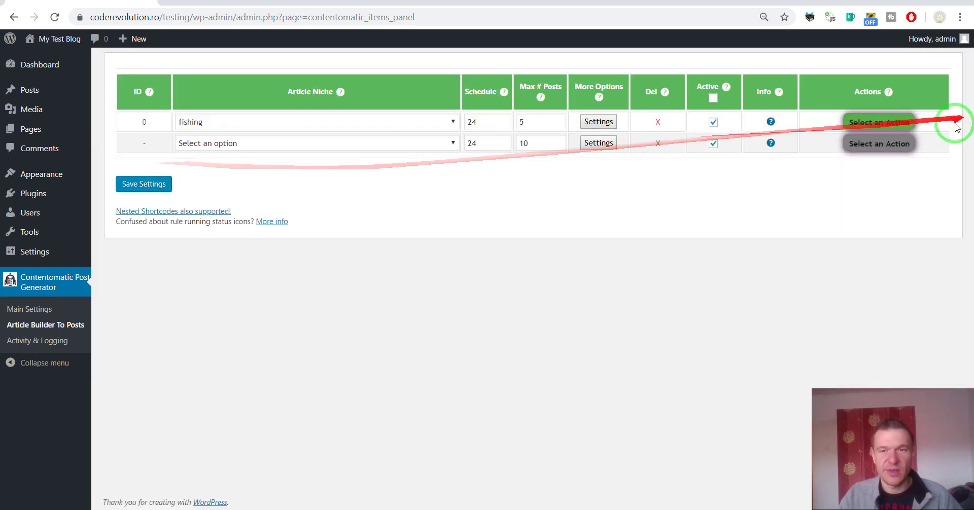
{"action": "left_click", "coordinate": [883, 121]}
{"action": "left_click", "coordinate": [880, 143]}
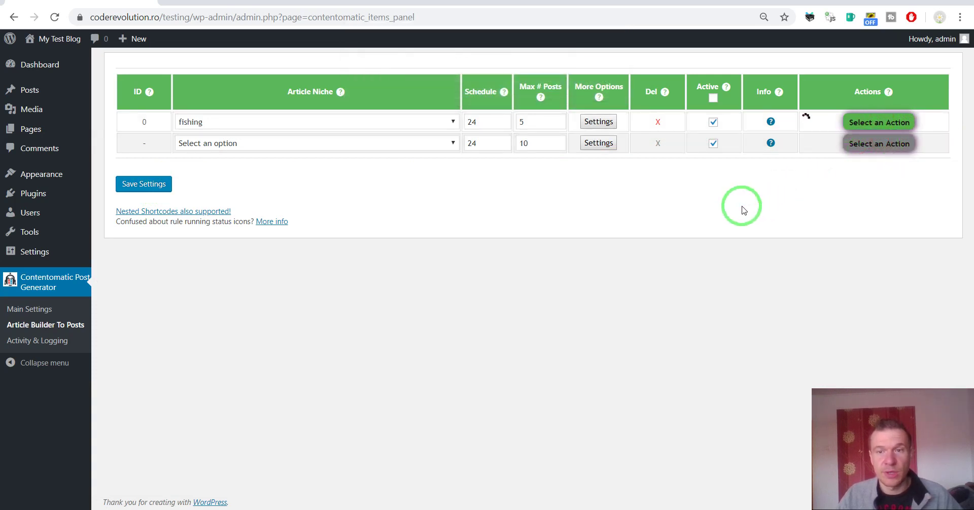
Load and reload the blog front page, scrolling through the listed posts.
{"action": "left_click", "coordinate": [59, 49]}
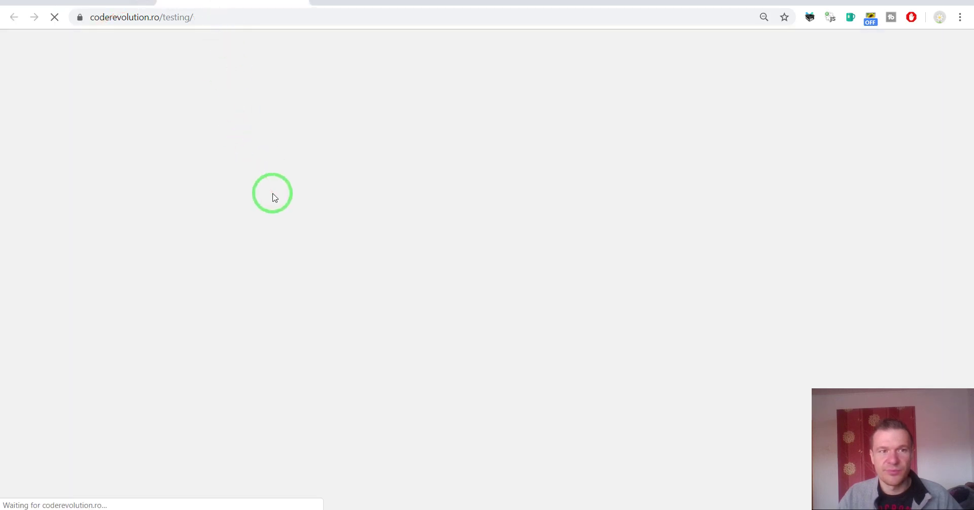
{"action": "scroll", "coordinate": [273, 197], "scroll_direction": "down", "scroll_amount": 12}
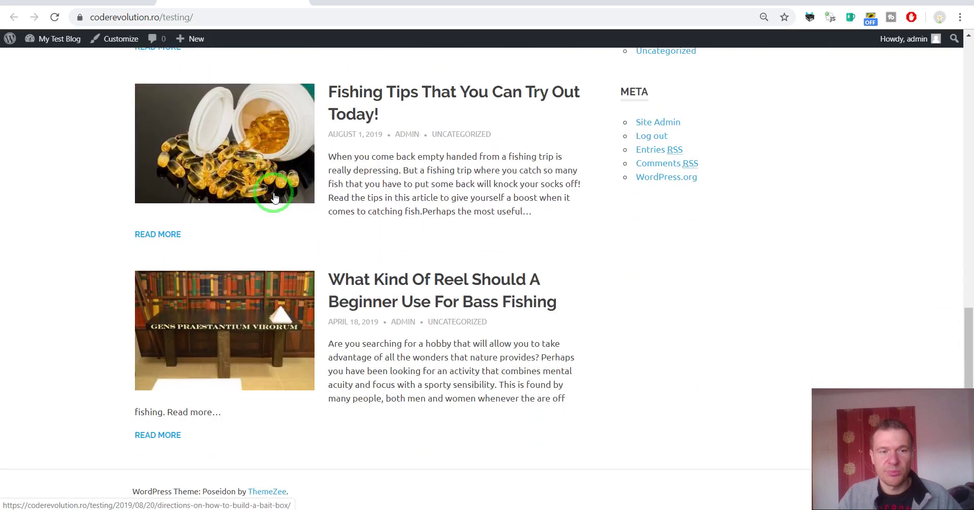
{"action": "scroll", "coordinate": [274, 197], "scroll_direction": "up", "scroll_amount": 12}
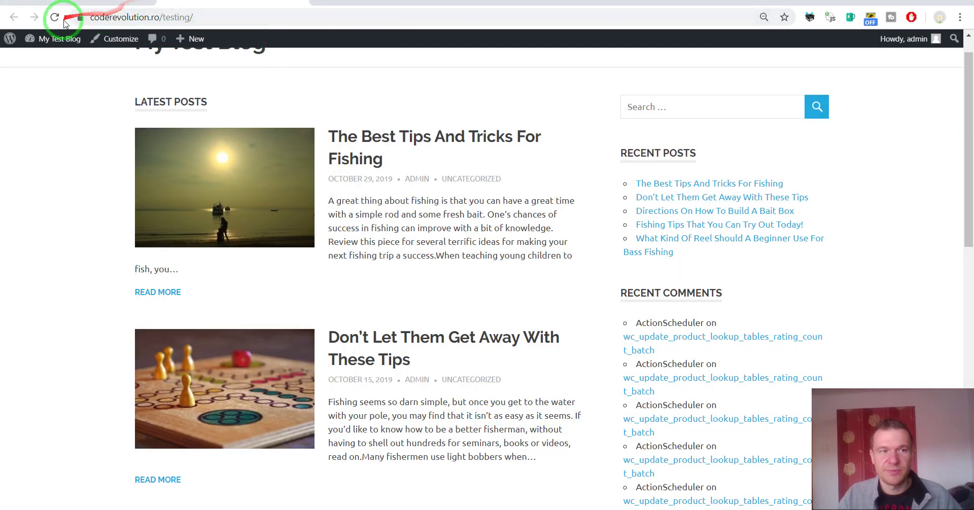
{"action": "left_click", "coordinate": [57, 17]}
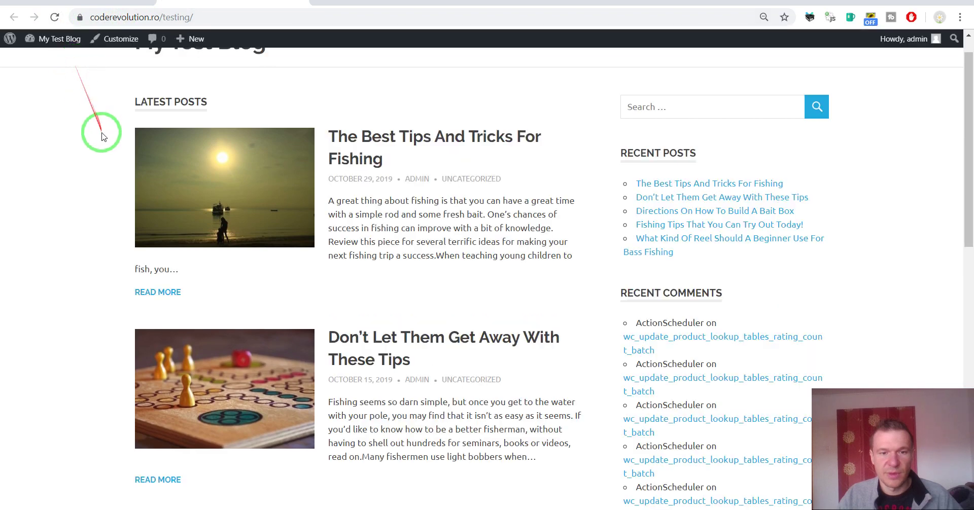
{"action": "scroll", "coordinate": [99, 132], "scroll_direction": "down", "scroll_amount": 3}
{"action": "scroll", "coordinate": [101, 136], "scroll_direction": "down", "scroll_amount": 4}
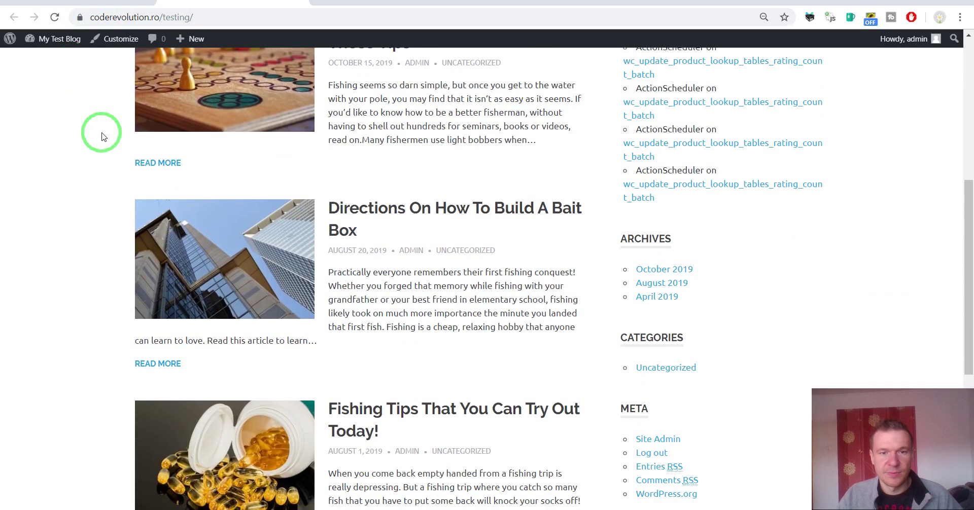
{"action": "scroll", "coordinate": [101, 135], "scroll_direction": "down", "scroll_amount": 1}
{"action": "scroll", "coordinate": [101, 136], "scroll_direction": "down", "scroll_amount": 2}
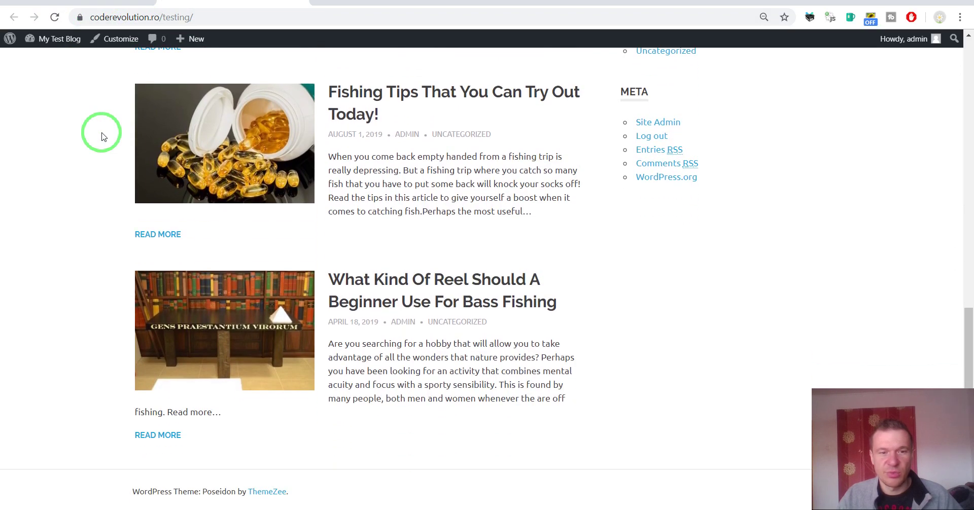
{"action": "scroll", "coordinate": [101, 136], "scroll_direction": "up", "scroll_amount": 12}
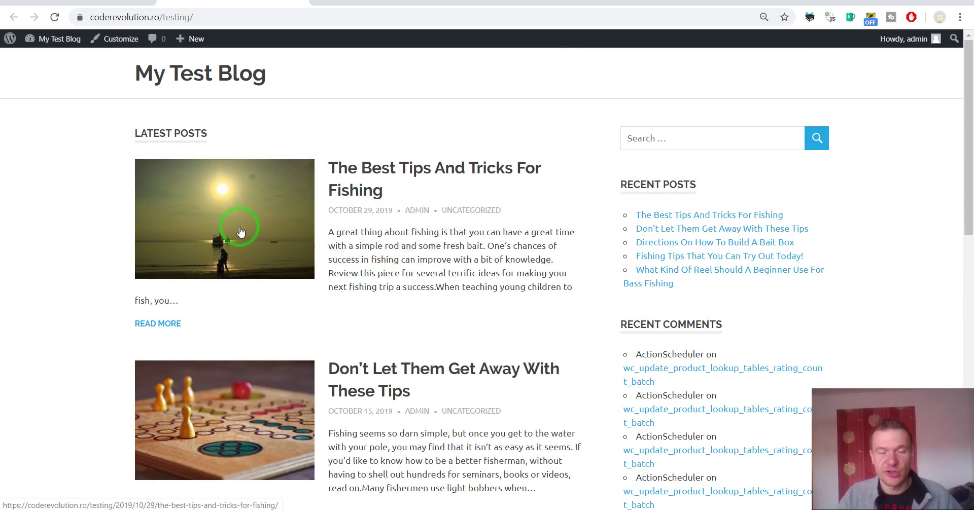
Read 'The Best Tips And Tricks For Fishing' post, then return to the Article Builder rules tab.
{"action": "left_click", "coordinate": [335, 168]}
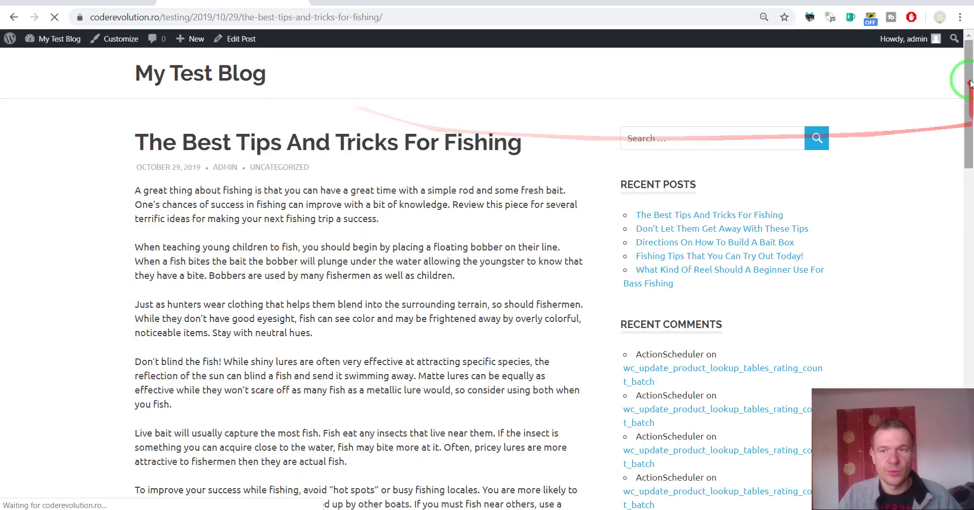
{"action": "mouse_move", "coordinate": [968, 81]}
{"action": "left_mouse_down"}
{"action": "mouse_move", "coordinate": [959, 367]}
{"action": "mouse_move", "coordinate": [958, 66]}
{"action": "left_mouse_up"}
{"action": "left_click", "coordinate": [147, 2]}
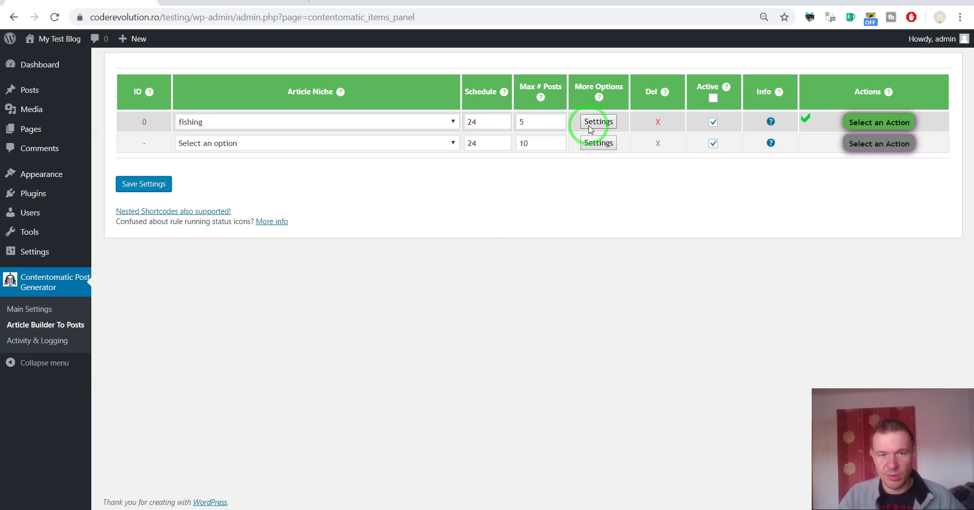
Highlight the Schedule and Max # Posts columns, then open the fishing rule's Settings.
{"action": "double_click", "coordinate": [471, 92]}
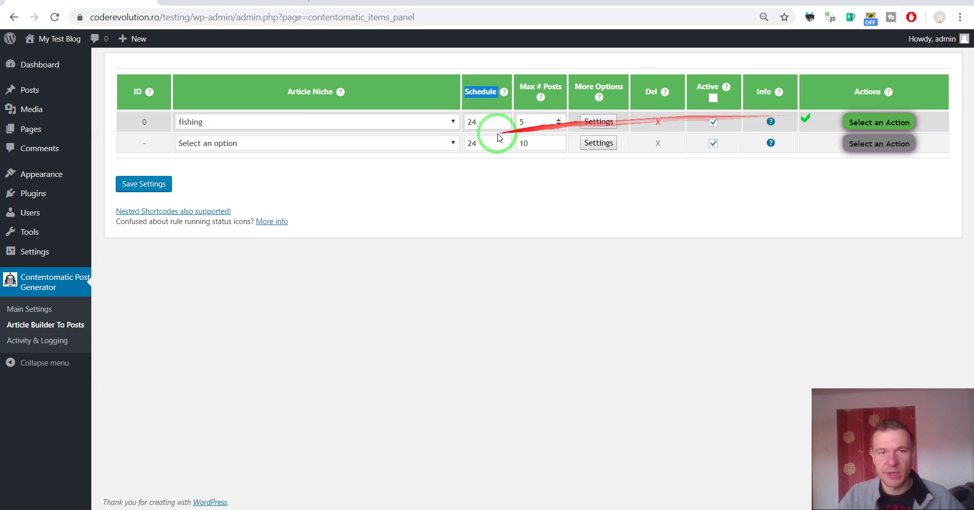
{"action": "left_click_drag", "start_coordinate": [519, 86], "coordinate": [563, 87]}
{"action": "left_click_drag", "start_coordinate": [536, 122], "coordinate": [513, 124]}
{"action": "double_click", "coordinate": [517, 122]}
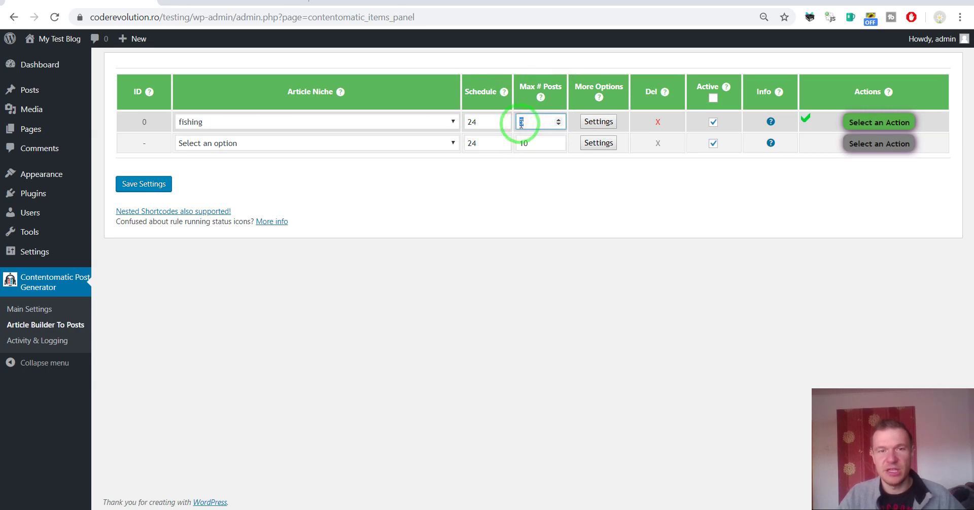
{"action": "left_click", "coordinate": [610, 123]}
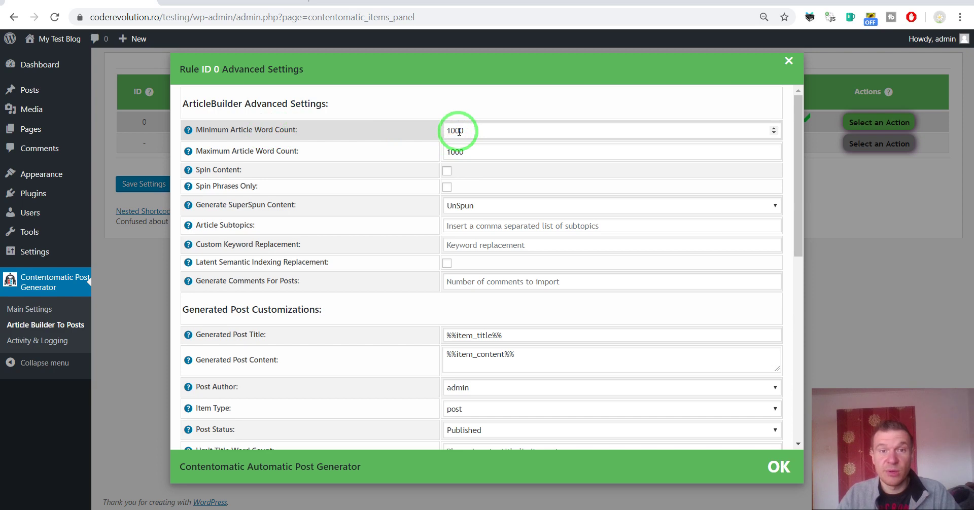
Adjust the minimum and maximum article word counts, ending with 1000 words for both.
{"action": "left_click", "coordinate": [773, 133]}
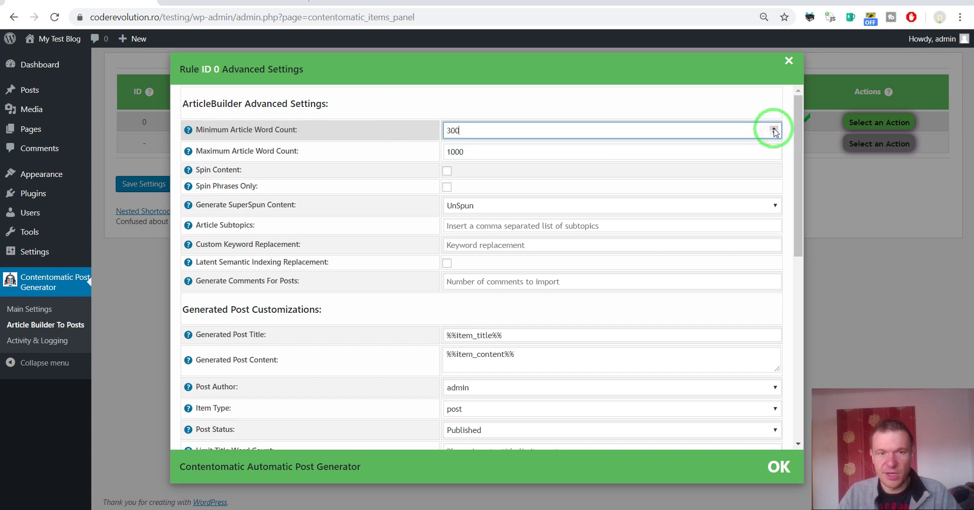
{"action": "left_click_drag", "start_coordinate": [774, 129], "coordinate": [774, 156]}
{"action": "left_click", "coordinate": [774, 152]}
{"action": "key", "text": "ctrl+a"}
{"action": "type", "text": "400"}
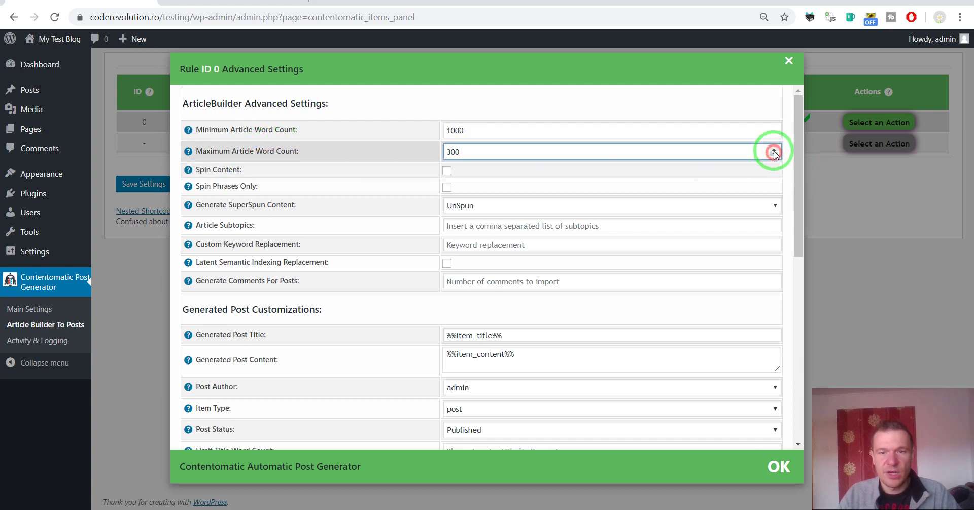
{"action": "mouse_move", "coordinate": [774, 152]}
{"action": "left_mouse_down"}
{"action": "mouse_move", "coordinate": [233, 174]}
{"action": "mouse_move", "coordinate": [367, 169]}
{"action": "left_mouse_up"}
Toggle content spinning on and back off, and leave SuperSpun content set to UnSpun.
{"action": "left_click", "coordinate": [446, 171]}
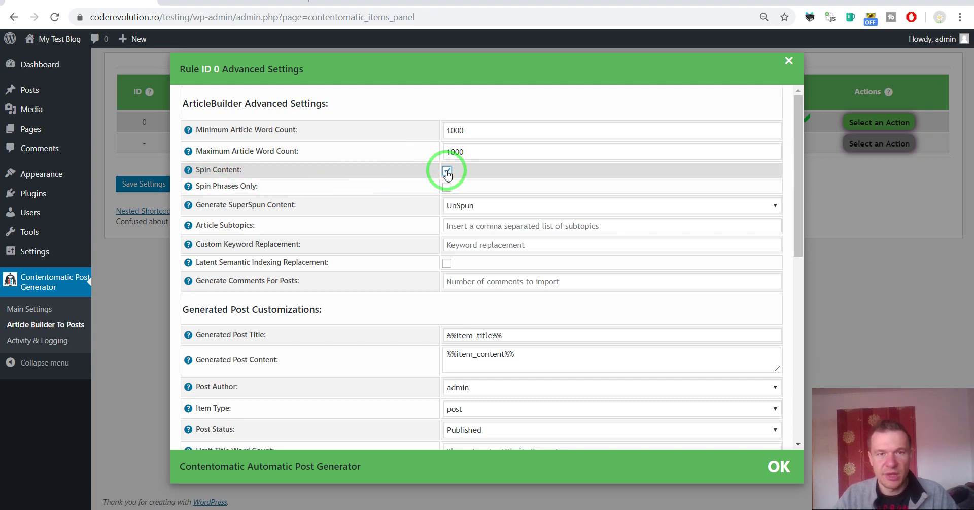
{"action": "left_click", "coordinate": [447, 173]}
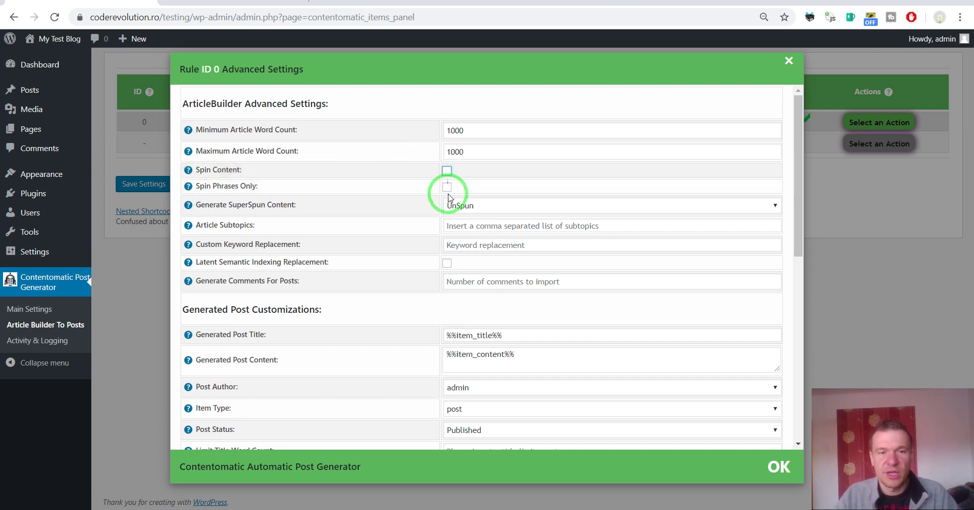
{"action": "left_click_drag", "start_coordinate": [222, 186], "coordinate": [250, 186]}
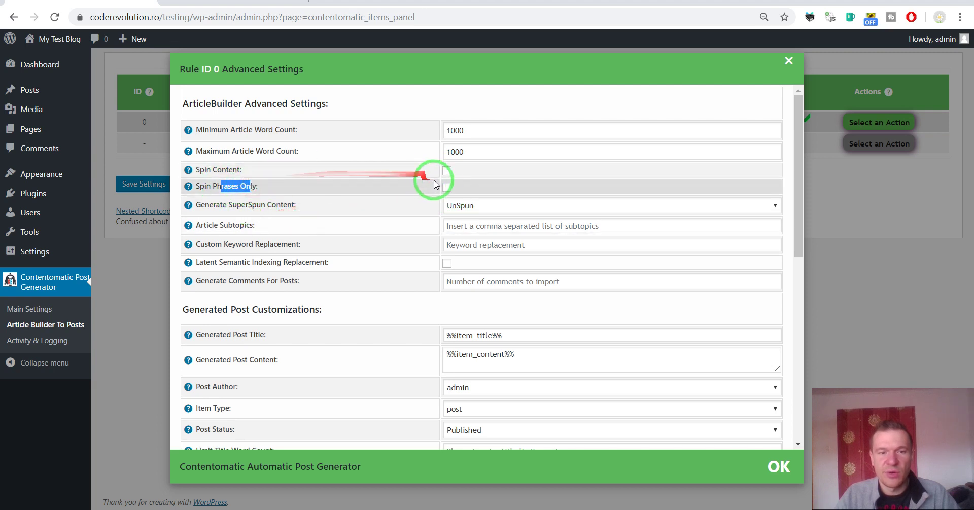
{"action": "left_click", "coordinate": [389, 191]}
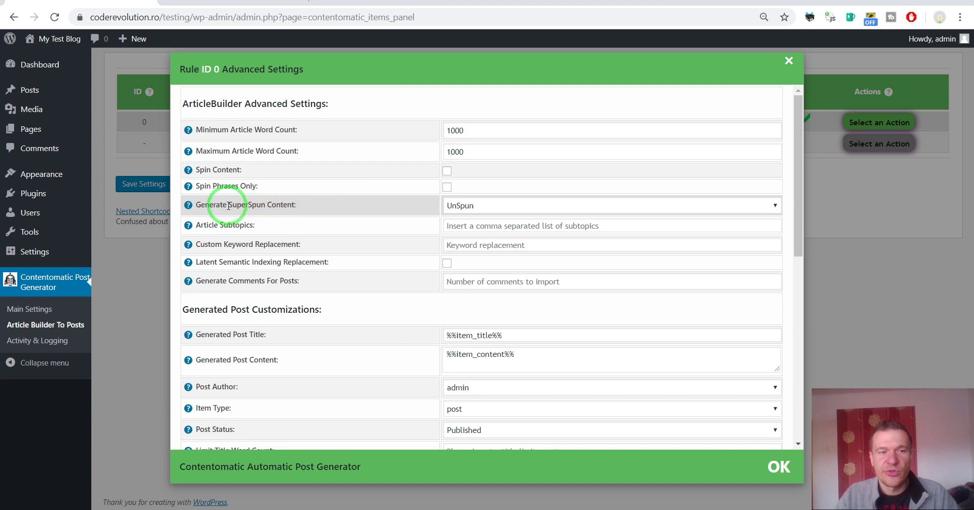
{"action": "double_click", "coordinate": [254, 204]}
{"action": "left_click", "coordinate": [451, 206]}
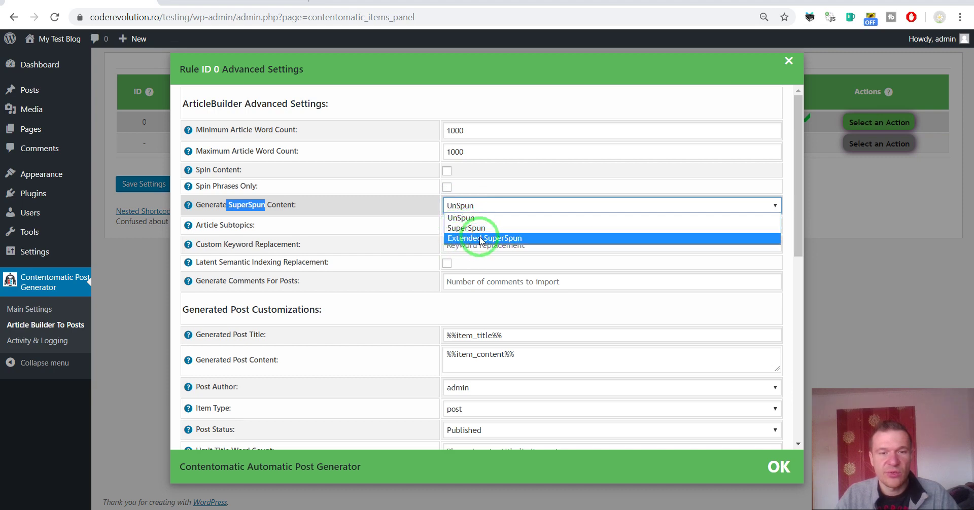
{"action": "left_click", "coordinate": [376, 222]}
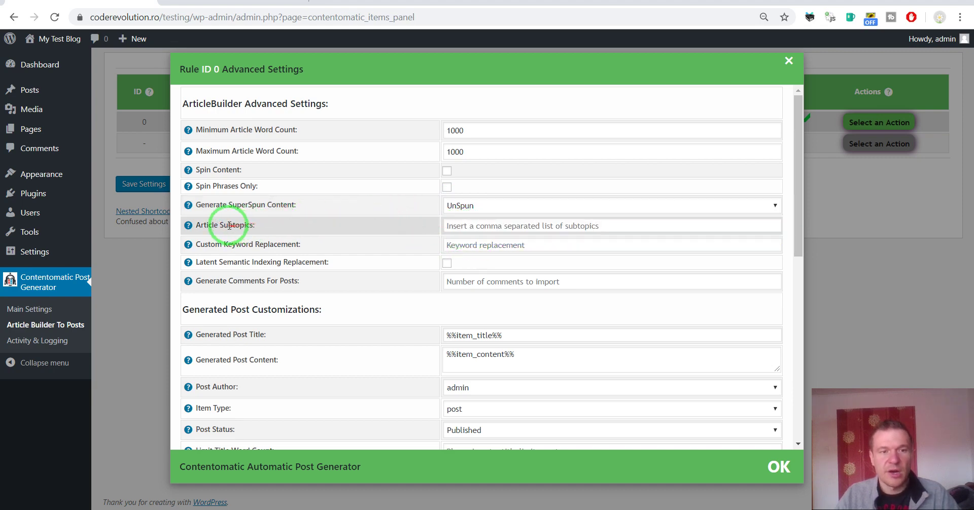
{"action": "left_click", "coordinate": [446, 225]}
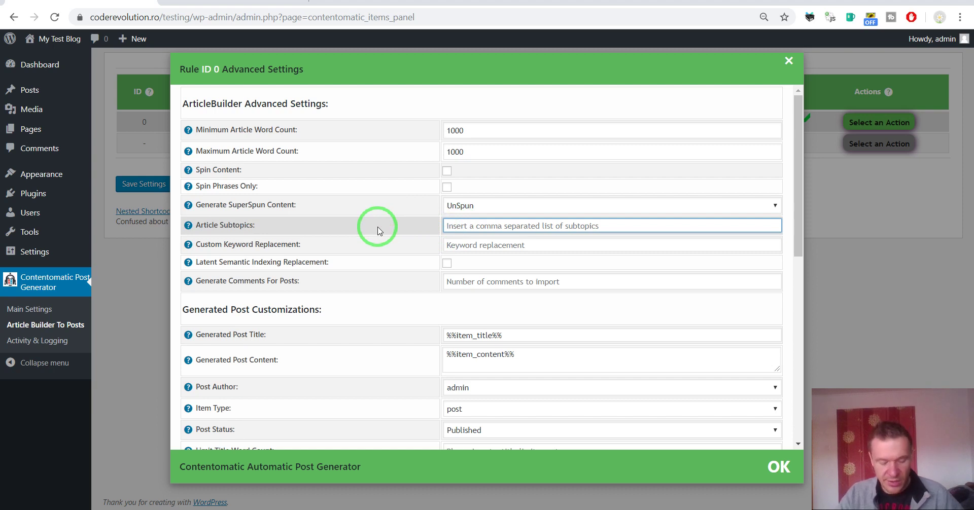
{"action": "type", "text": "baits,fish"}
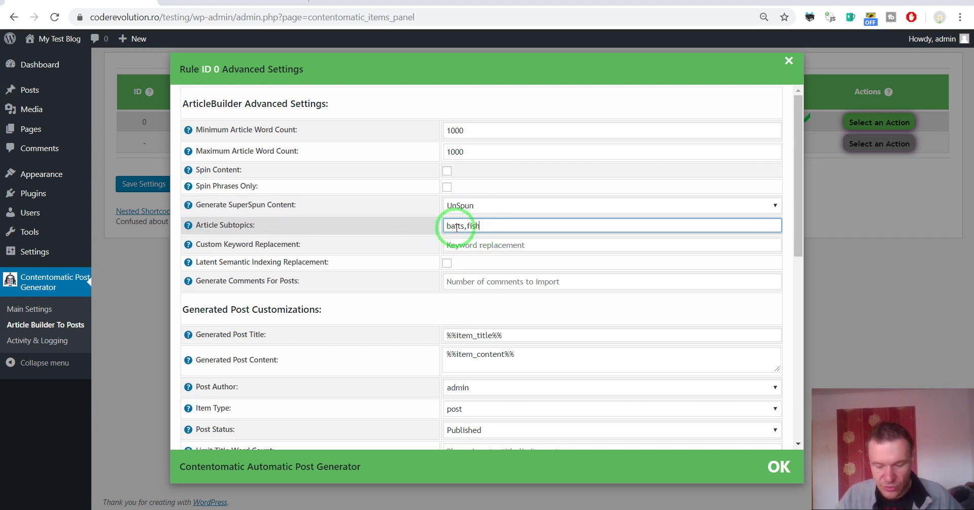
{"action": "key", "text": "ctrl+a"}
{"action": "key", "text": "BackSpace"}
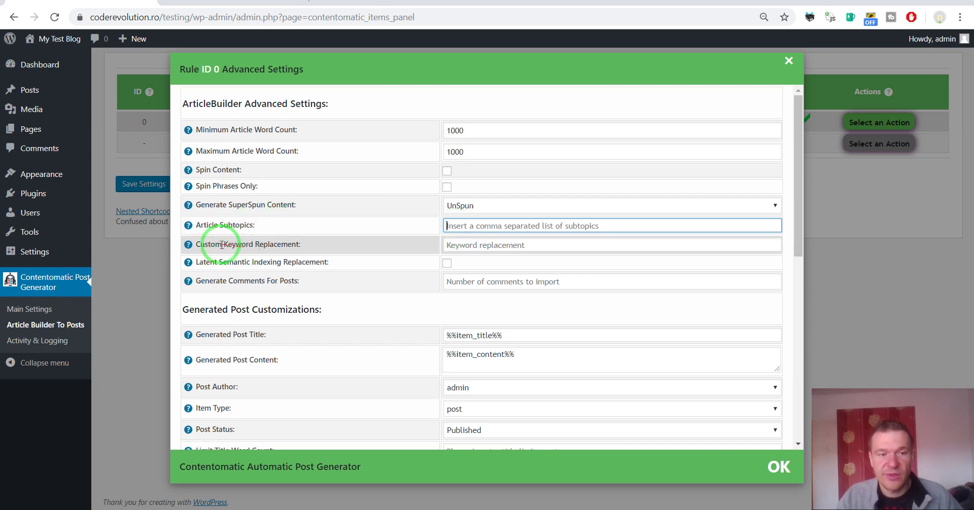
{"action": "mouse_move", "coordinate": [187, 244]}
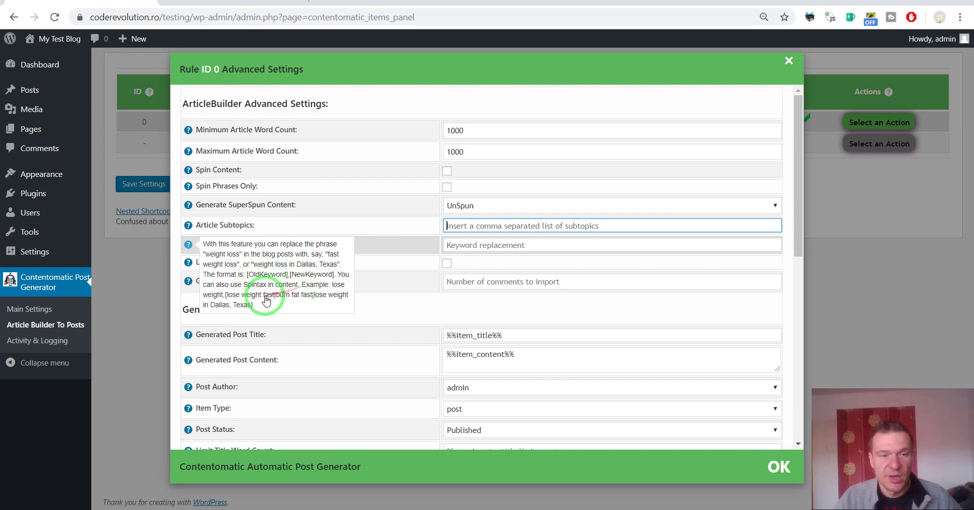
{"action": "mouse_move", "coordinate": [332, 284]}
{"action": "left_mouse_down"}
{"action": "mouse_move", "coordinate": [276, 304]}
{"action": "mouse_move", "coordinate": [315, 277]}
{"action": "left_mouse_up"}
{"action": "left_click", "coordinate": [471, 243]}
{"action": "type", "text": "lose weight,{lose weight fast|burn fat fast|lose weight in Dallas, Texas}"}
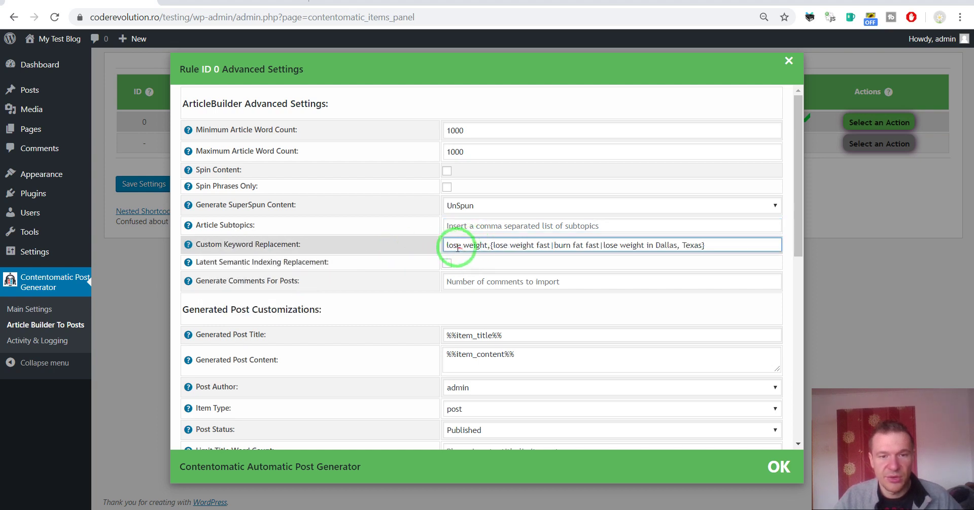
{"action": "left_click_drag", "start_coordinate": [448, 244], "coordinate": [490, 247]}
{"action": "left_click", "coordinate": [485, 246]}
{"action": "double_click", "coordinate": [486, 246]}
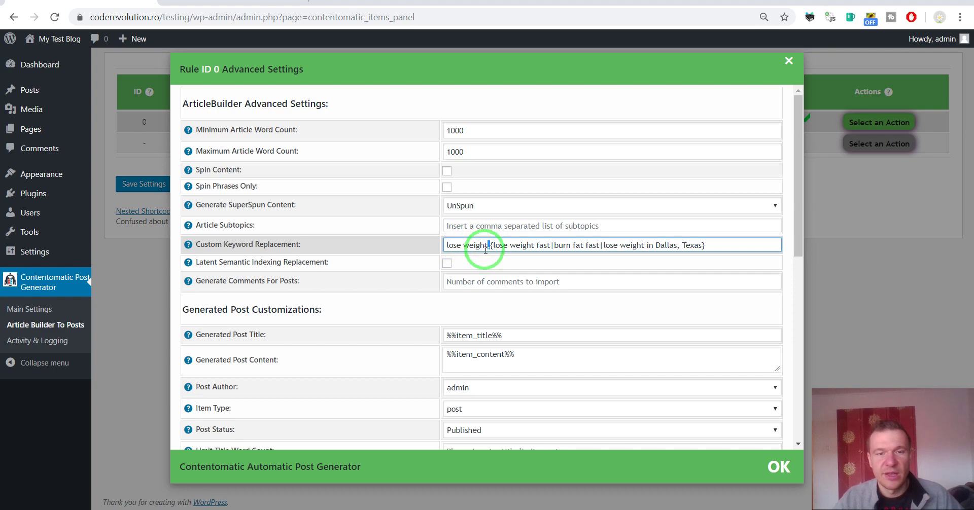
{"action": "left_click", "coordinate": [485, 245]}
{"action": "left_click_drag", "start_coordinate": [485, 245], "coordinate": [714, 243]}
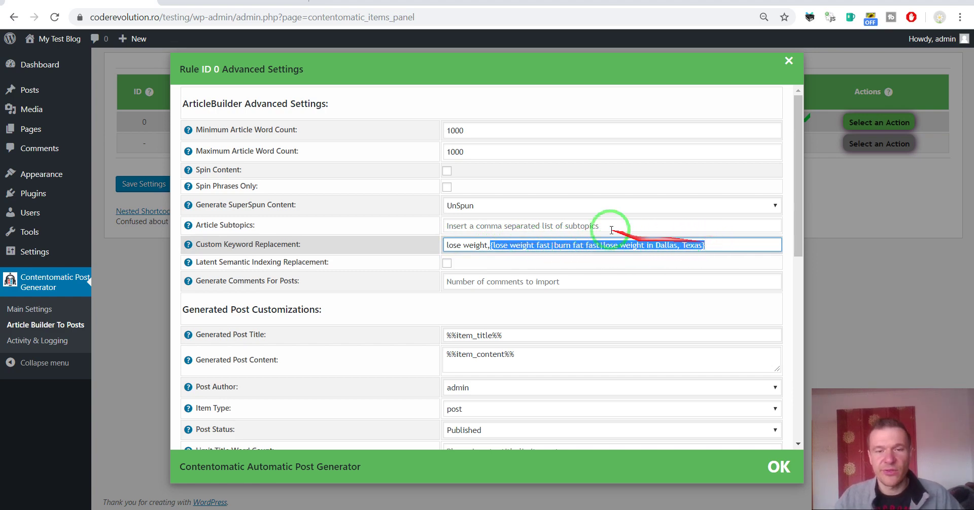
{"action": "left_click", "coordinate": [525, 244]}
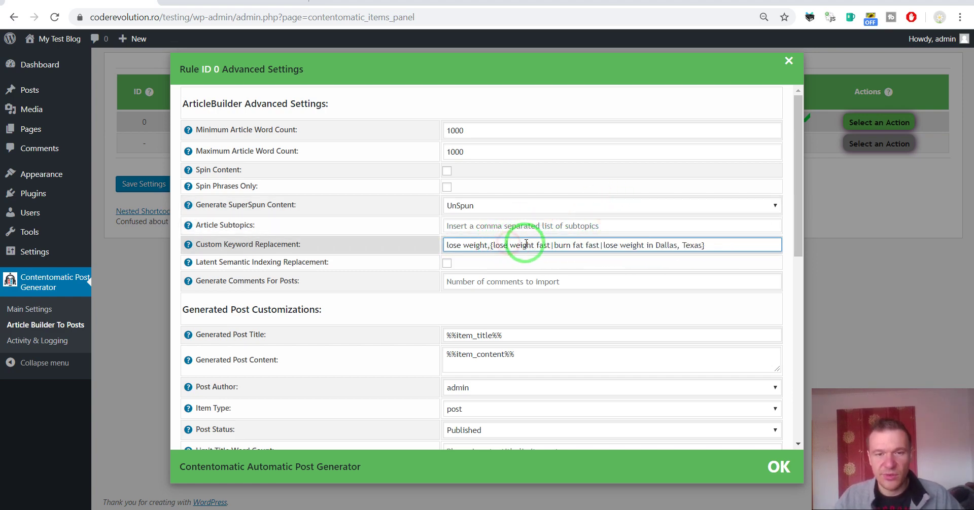
{"action": "double_click", "coordinate": [493, 245]}
{"action": "left_click_drag", "start_coordinate": [456, 245], "coordinate": [685, 246]}
{"action": "left_click", "coordinate": [556, 245]}
{"action": "left_click", "coordinate": [320, 256]}
{"action": "left_click_drag", "start_coordinate": [196, 261], "coordinate": [328, 261]}
{"action": "left_click", "coordinate": [488, 245]}
{"action": "key", "text": "ctrl+a"}
{"action": "key", "text": "BackSpace"}
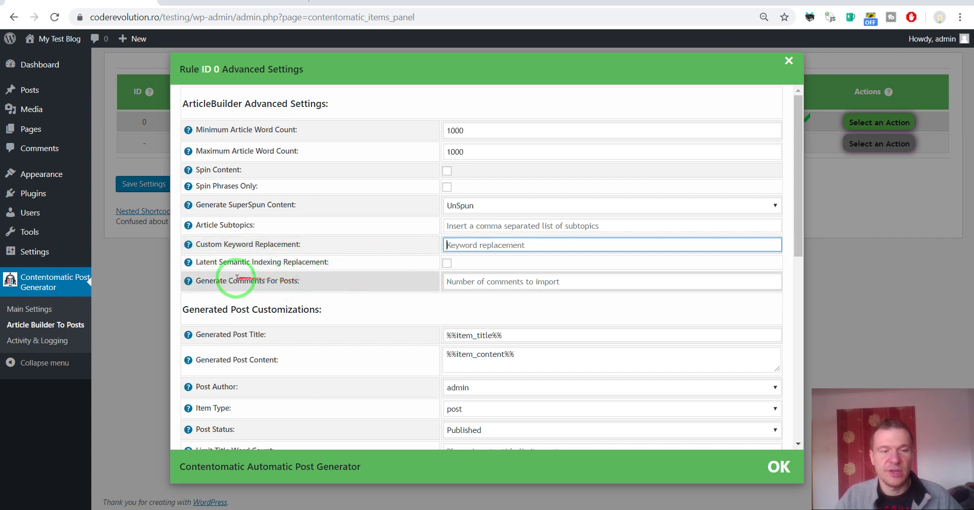
Enter 5 in the fishing rule's Generate Comments For Posts field.
{"action": "left_click_drag", "start_coordinate": [199, 282], "coordinate": [298, 282]}
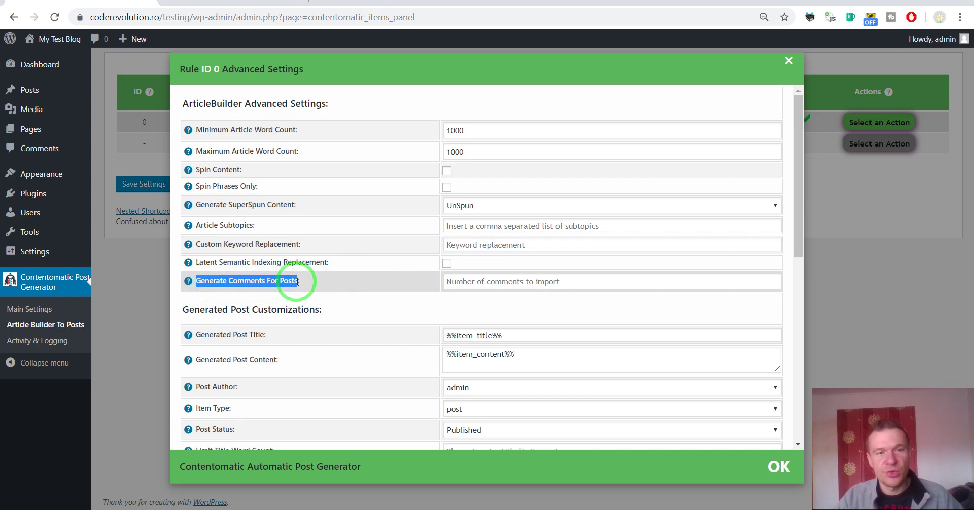
{"action": "left_click", "coordinate": [464, 282]}
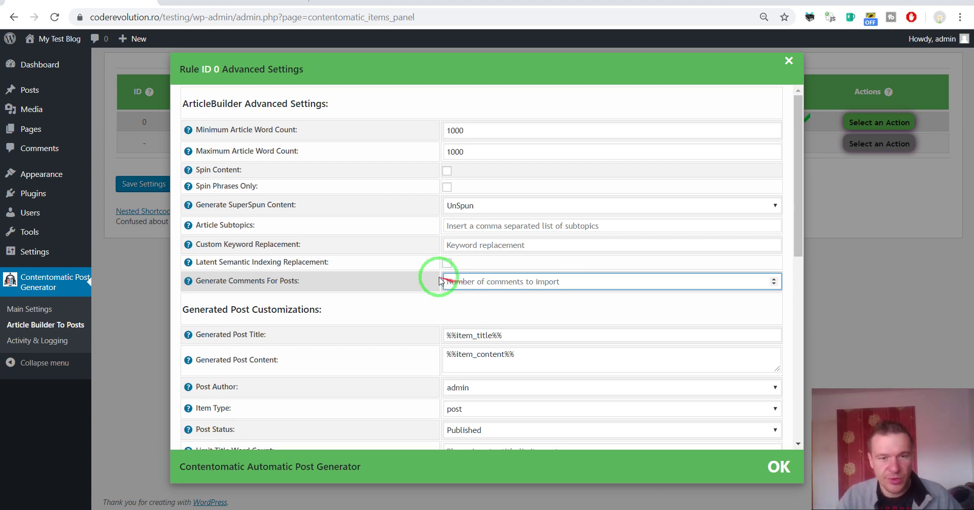
{"action": "type", "text": "5"}
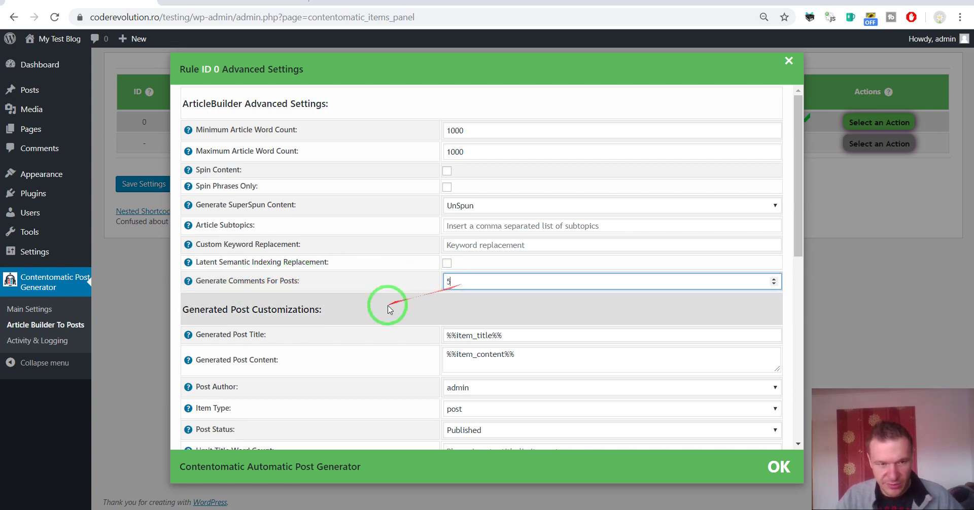
{"action": "scroll", "coordinate": [380, 314], "scroll_direction": "down", "scroll_amount": 2}
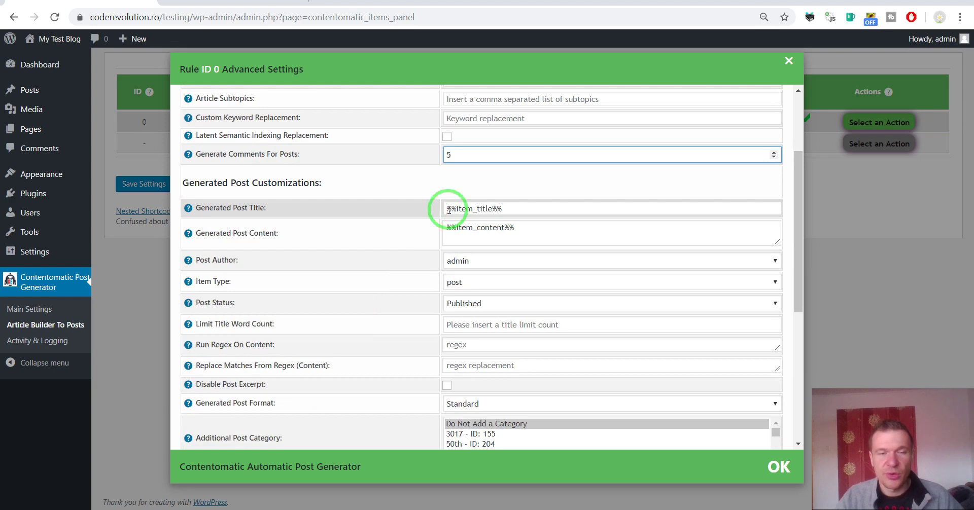
{"action": "mouse_move", "coordinate": [188, 213]}
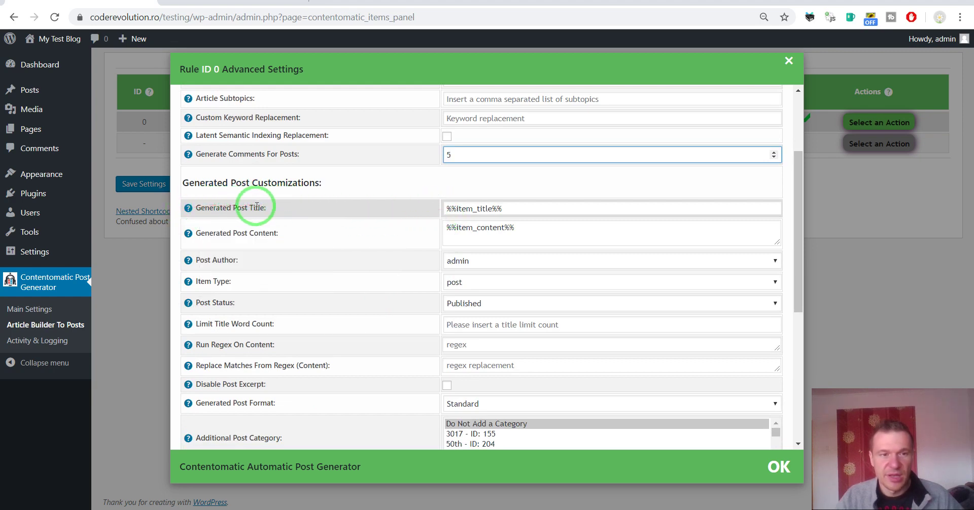
{"action": "left_click", "coordinate": [448, 208]}
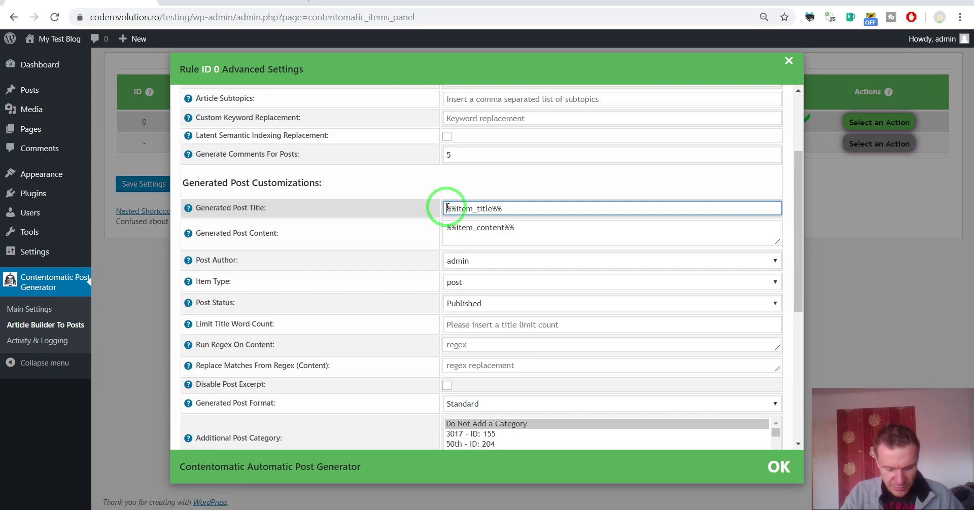
{"action": "type", "text": "My new "}
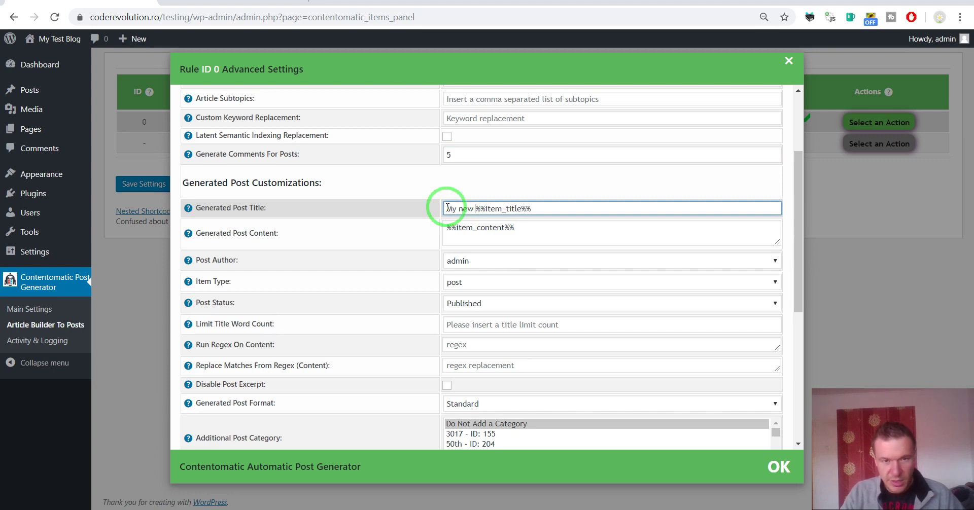
{"action": "type", "text": "Article:"}
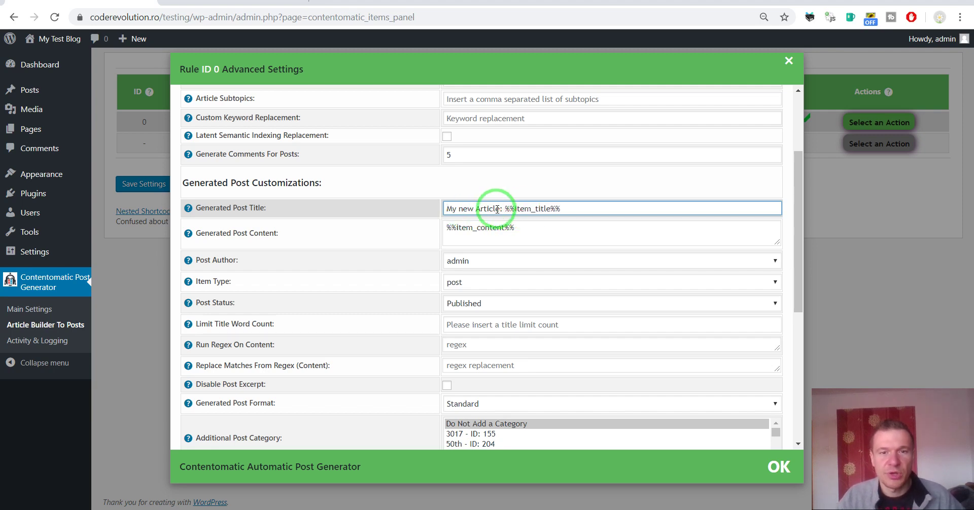
{"action": "left_click_drag", "start_coordinate": [506, 208], "coordinate": [558, 208]}
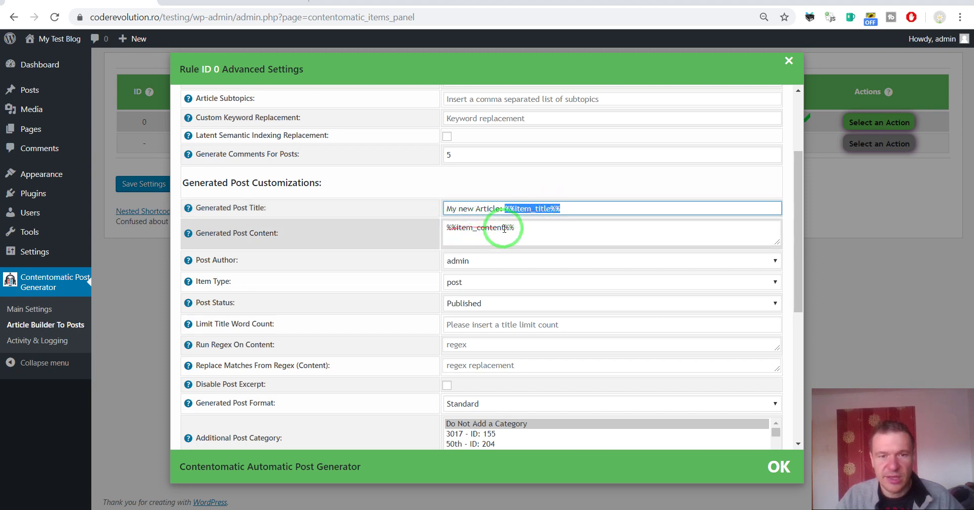
{"action": "left_click_drag", "start_coordinate": [509, 227], "coordinate": [450, 226]}
{"action": "left_click", "coordinate": [485, 228]}
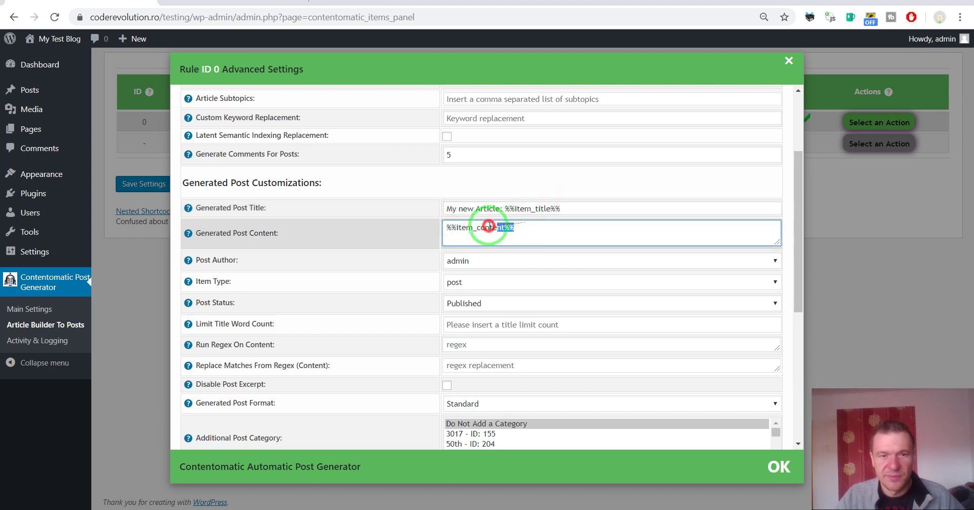
{"action": "left_click_drag", "start_coordinate": [472, 226], "coordinate": [245, 232]}
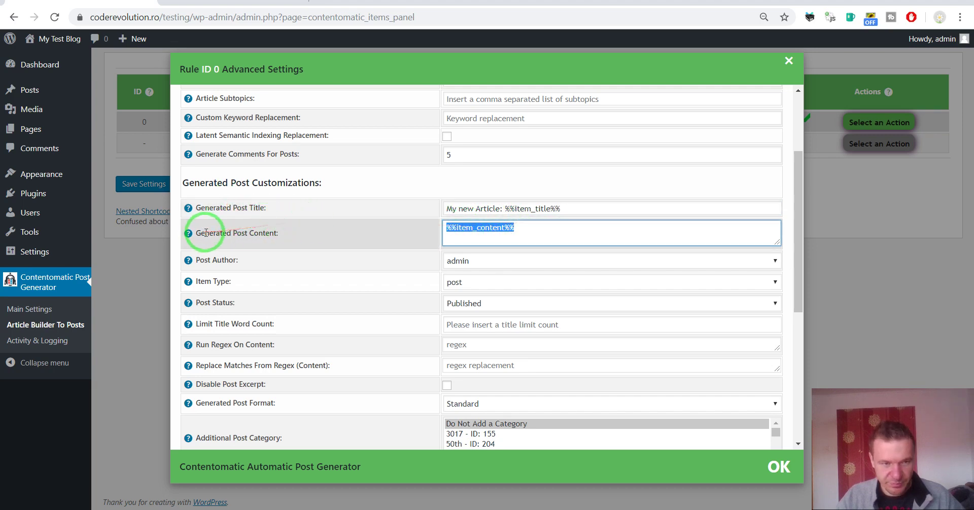
{"action": "mouse_move", "coordinate": [189, 233]}
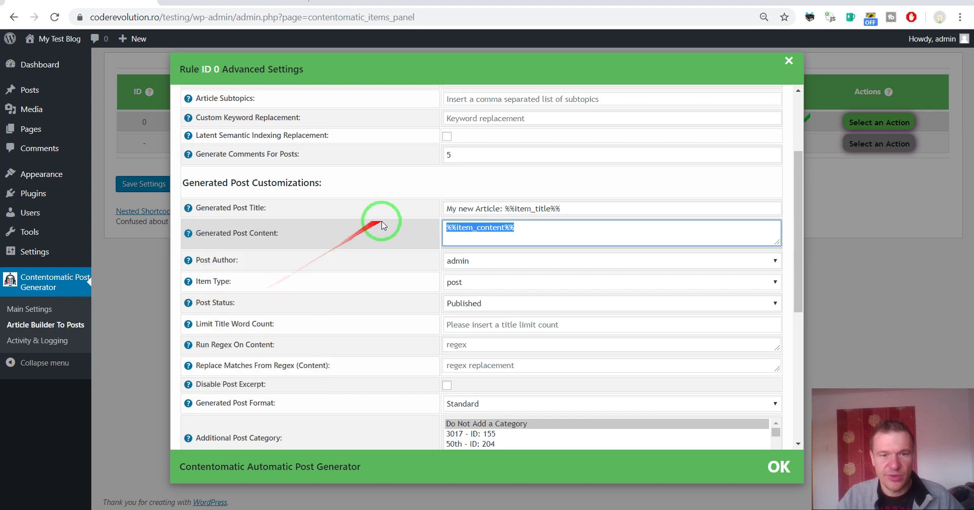
{"action": "left_click", "coordinate": [446, 227]}
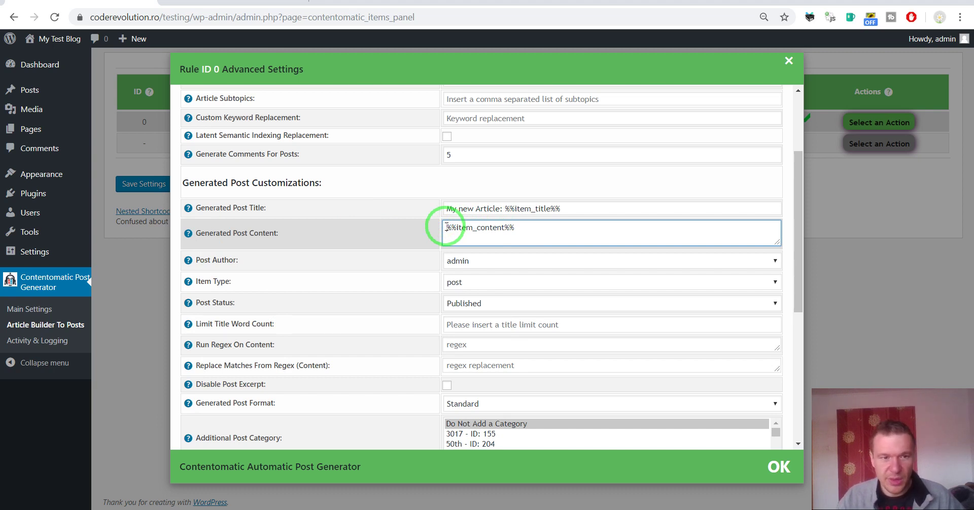
{"action": "left_click", "coordinate": [448, 260]}
{"action": "mouse_move", "coordinate": [448, 261]}
{"action": "left_mouse_down"}
{"action": "mouse_move", "coordinate": [452, 282]}
{"action": "mouse_move", "coordinate": [476, 284]}
{"action": "mouse_move", "coordinate": [453, 273]}
{"action": "left_mouse_up"}
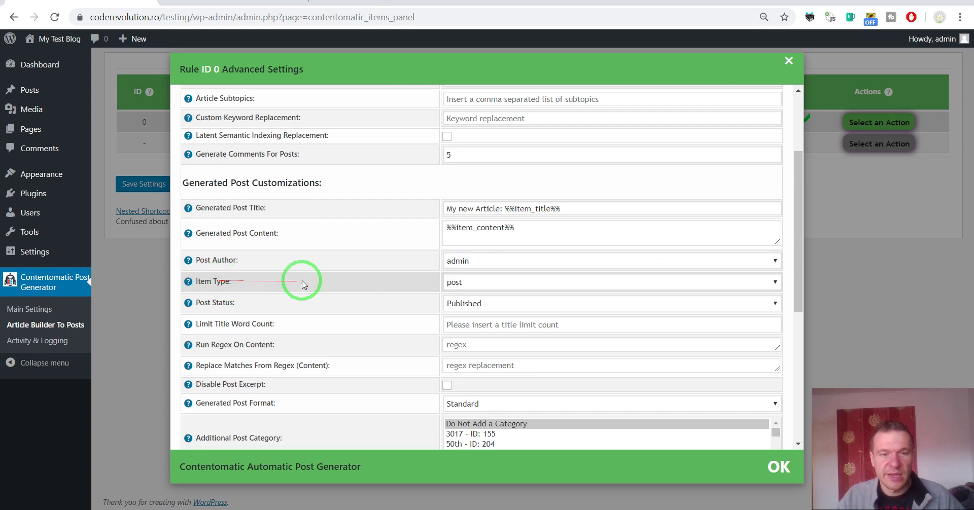
{"action": "left_click", "coordinate": [448, 281]}
{"action": "left_click_drag", "start_coordinate": [461, 329], "coordinate": [466, 314]}
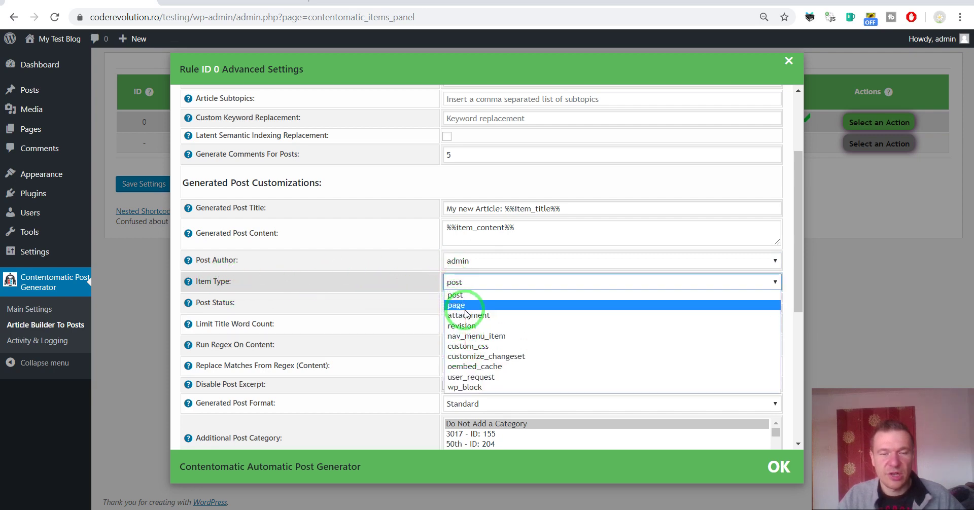
{"action": "left_click_drag", "start_coordinate": [466, 313], "coordinate": [446, 305]}
{"action": "left_click", "coordinate": [457, 305]}
{"action": "left_click", "coordinate": [465, 338]}
{"action": "left_click", "coordinate": [456, 305]}
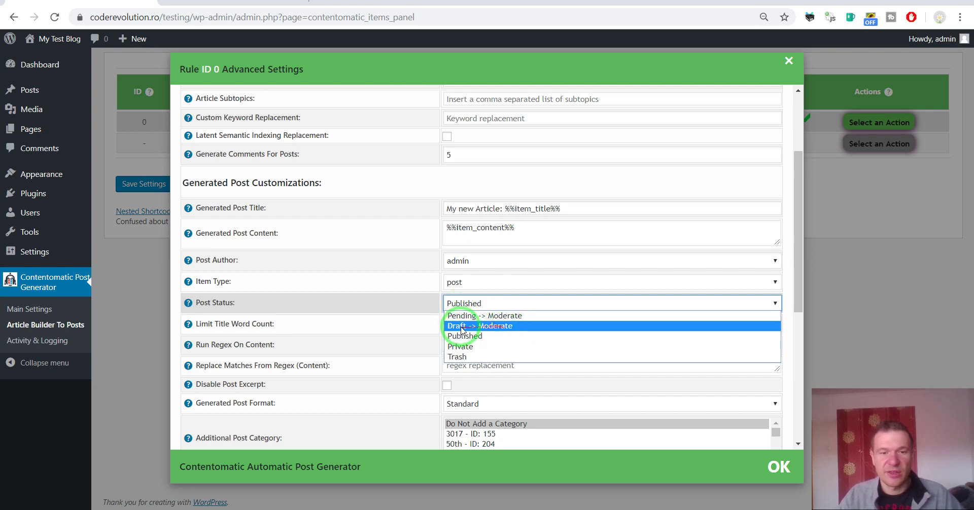
{"action": "left_click", "coordinate": [380, 298]}
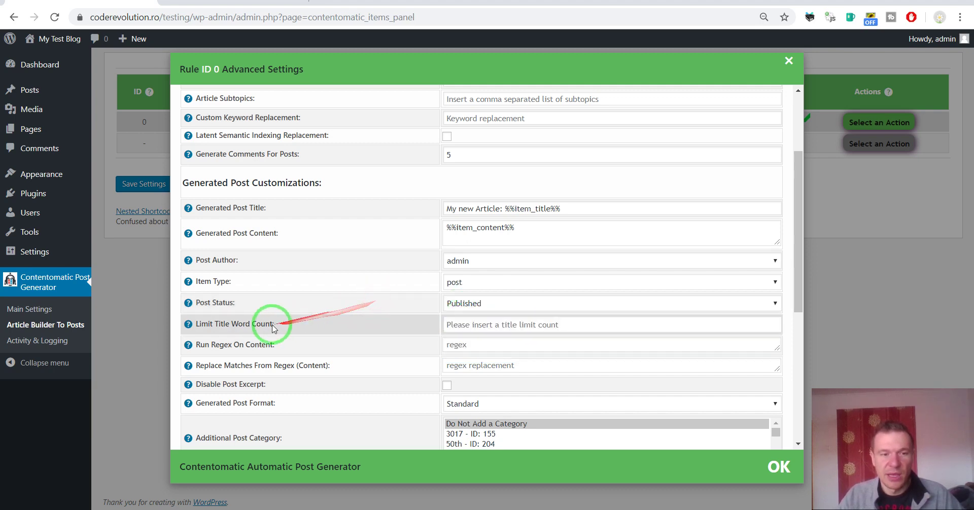
{"action": "left_click", "coordinate": [460, 324]}
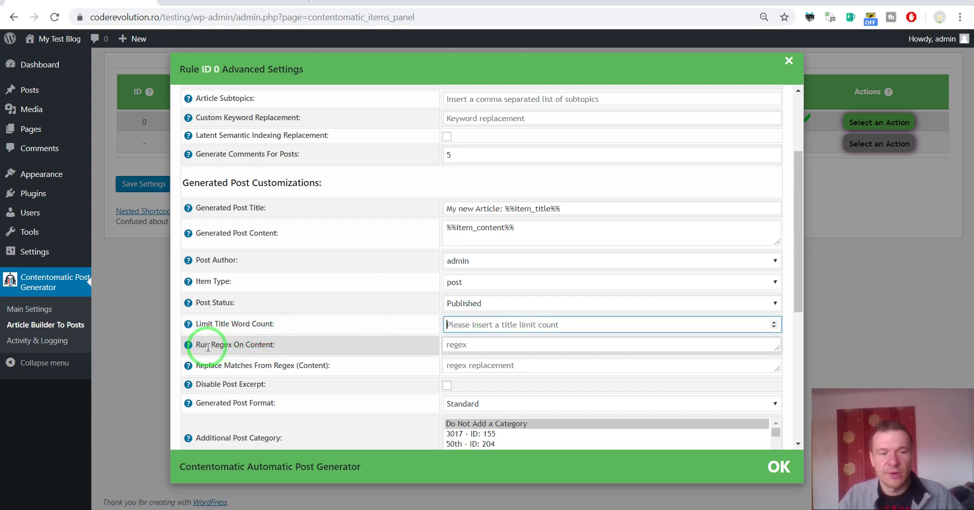
{"action": "left_click", "coordinate": [461, 344]}
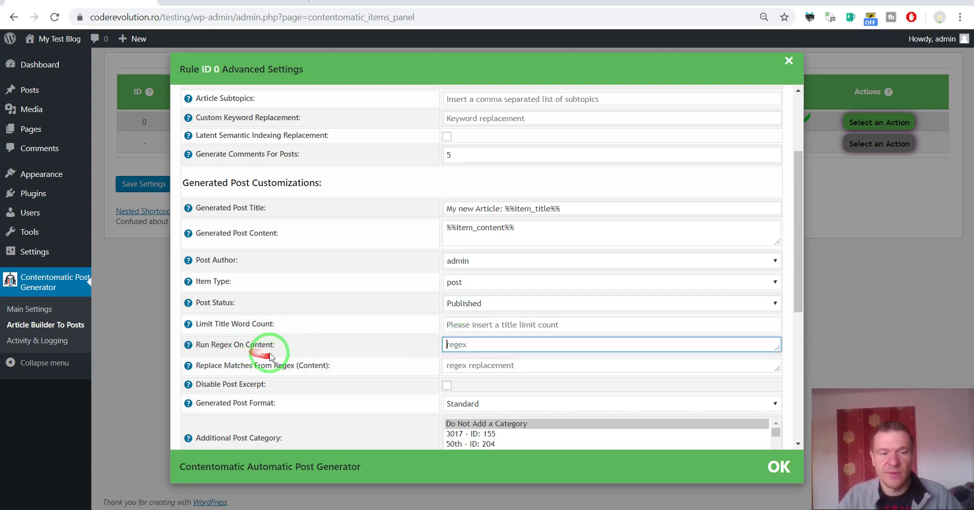
{"action": "left_click_drag", "start_coordinate": [206, 385], "coordinate": [448, 388]}
Keep the Post Format as Standard and Auto Add Categories as Disabled.
{"action": "scroll", "coordinate": [435, 381], "scroll_direction": "down", "scroll_amount": 2}
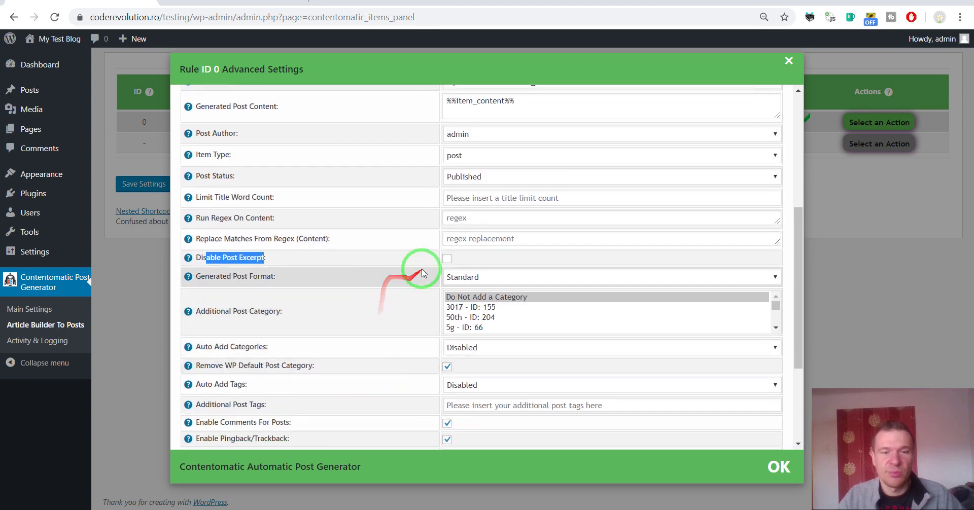
{"action": "left_click", "coordinate": [403, 261]}
{"action": "left_click", "coordinate": [226, 277]}
{"action": "left_click_drag", "start_coordinate": [226, 277], "coordinate": [278, 277]}
{"action": "left_click", "coordinate": [457, 277]}
{"action": "left_click", "coordinate": [355, 313]}
{"action": "scroll", "coordinate": [472, 312], "scroll_direction": "down", "scroll_amount": 1}
{"action": "scroll", "coordinate": [472, 312], "scroll_direction": "down", "scroll_amount": 2}
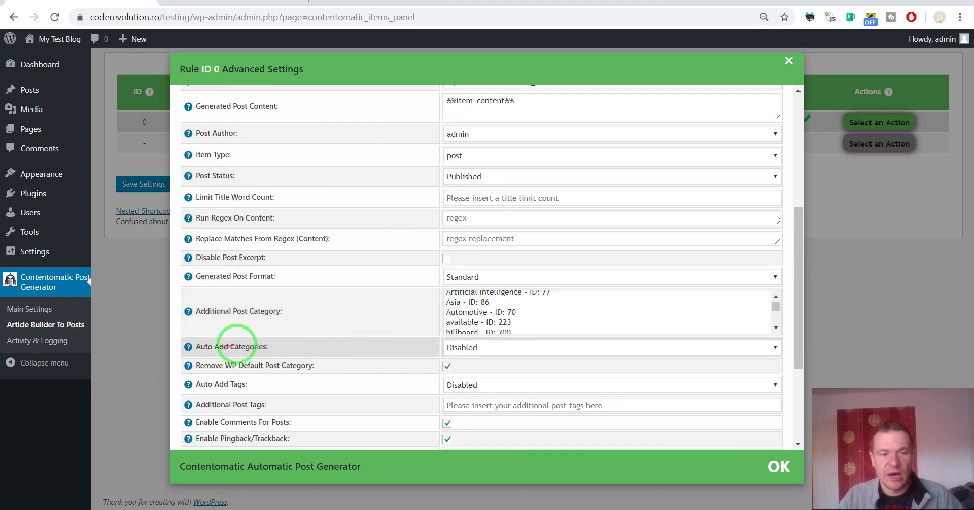
{"action": "left_click", "coordinate": [455, 348]}
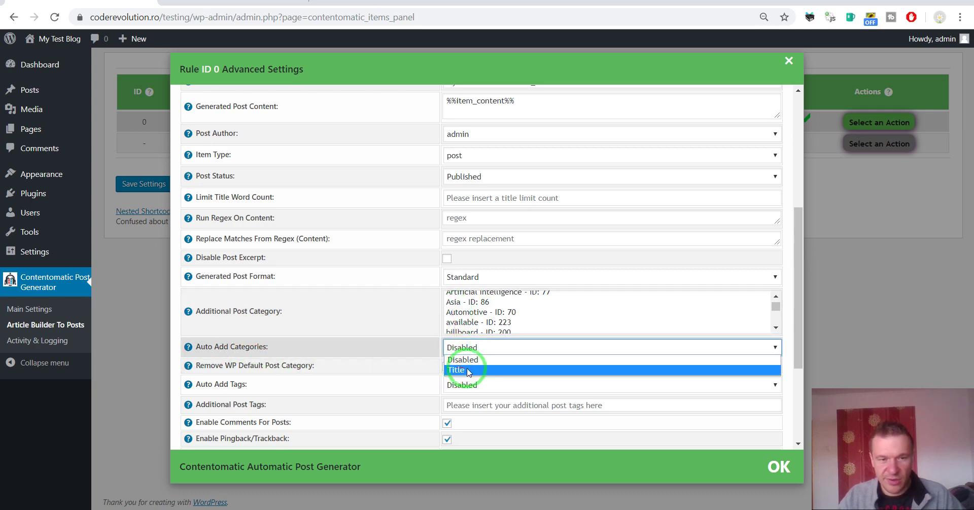
{"action": "left_click", "coordinate": [376, 320]}
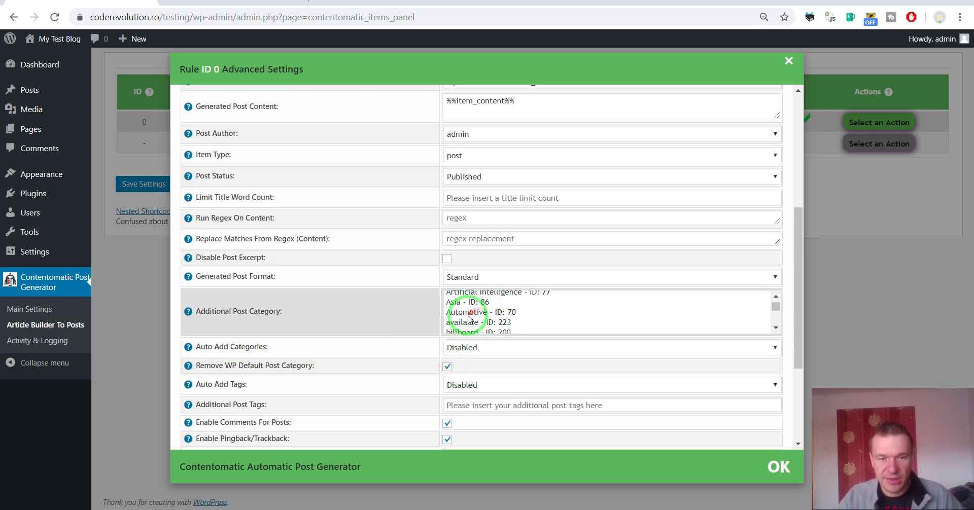
Select available, Asia and Automotive as Additional Post Categories.
{"action": "left_click", "coordinate": [468, 324]}
{"action": "mouse_move", "coordinate": [466, 317]}
{"action": "left_mouse_down"}
{"action": "mouse_move", "coordinate": [454, 298]}
{"action": "mouse_move", "coordinate": [456, 312]}
{"action": "left_mouse_up"}
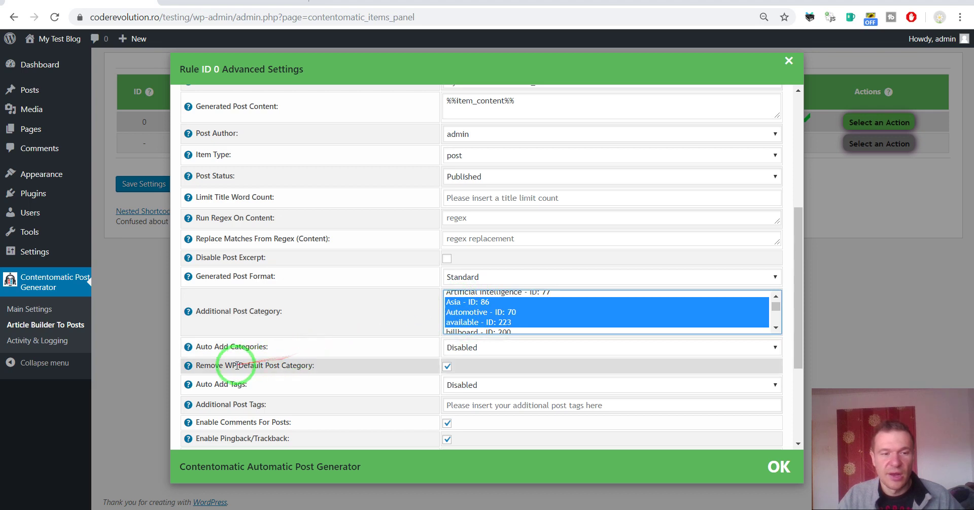
{"action": "left_click_drag", "start_coordinate": [313, 366], "coordinate": [282, 367]}
{"action": "left_click", "coordinate": [318, 354]}
Leave Auto Add Tags Disabled and focus the Additional Post Tags field.
{"action": "scroll", "coordinate": [324, 360], "scroll_direction": "down", "scroll_amount": 1}
{"action": "left_click_drag", "start_coordinate": [281, 319], "coordinate": [421, 318]}
{"action": "left_click", "coordinate": [444, 322]}
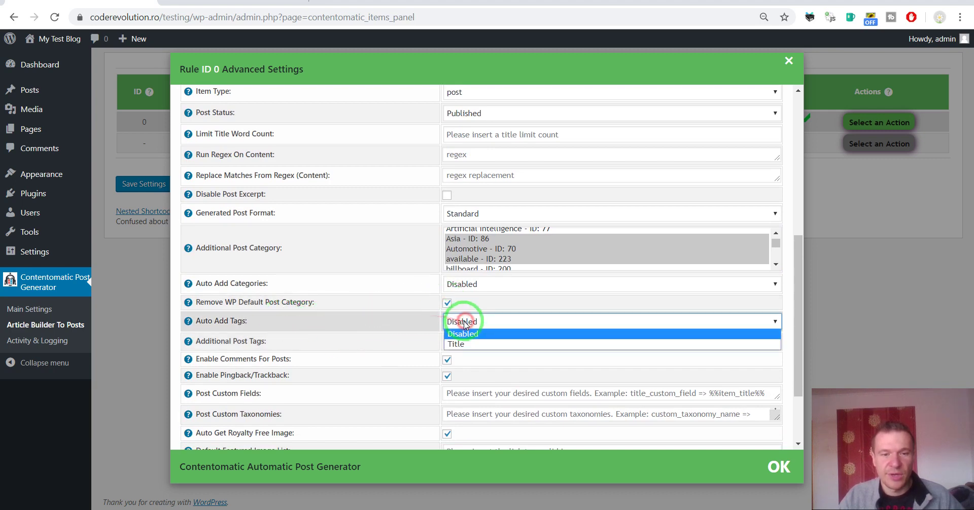
{"action": "left_click", "coordinate": [390, 323]}
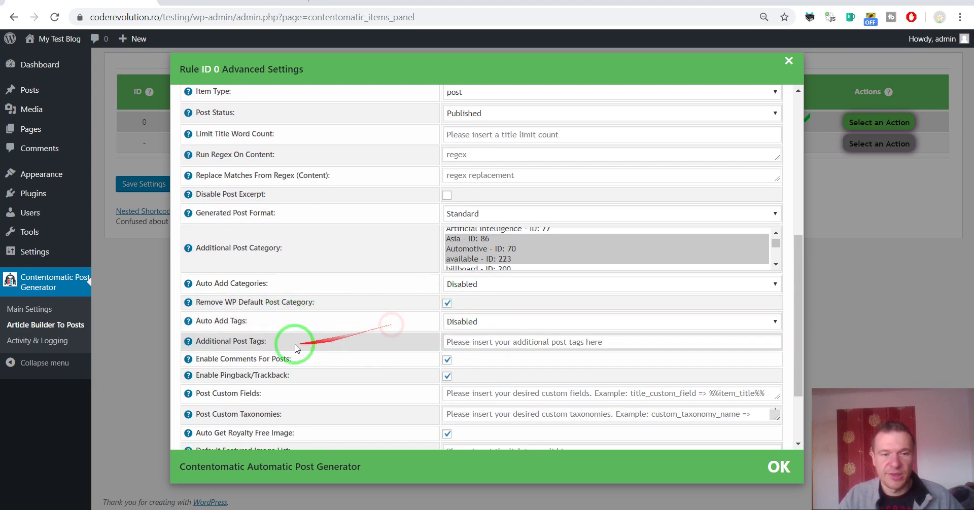
{"action": "left_click", "coordinate": [458, 343]}
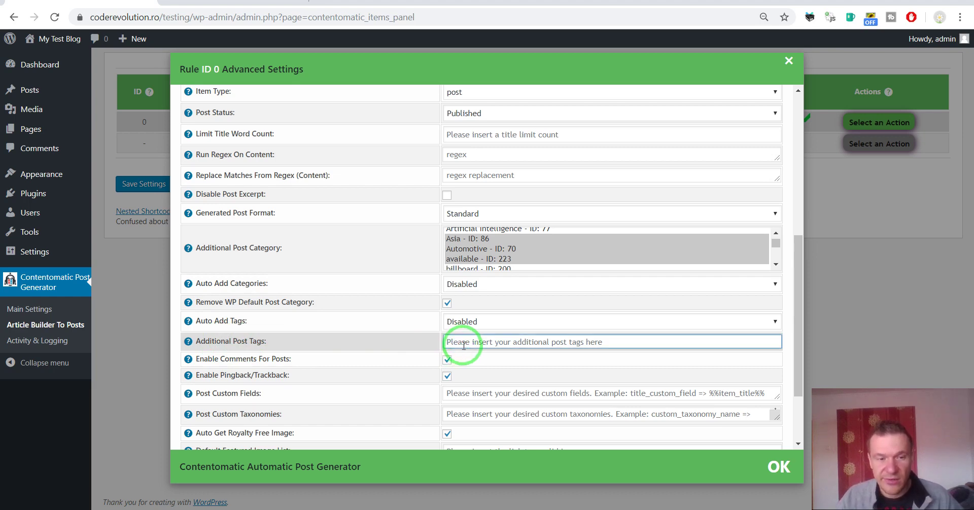
{"action": "scroll", "coordinate": [322, 374], "scroll_direction": "down", "scroll_amount": 2}
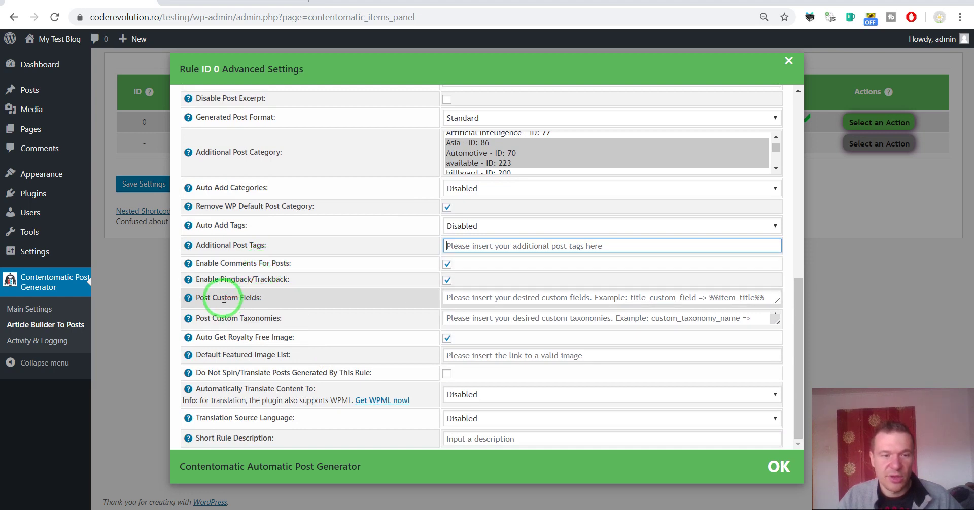
Enter my_custom_field => %%item_title%%,static_value in the Post Custom Fields box, following its help syntax.
{"action": "left_click_drag", "start_coordinate": [221, 297], "coordinate": [259, 298]}
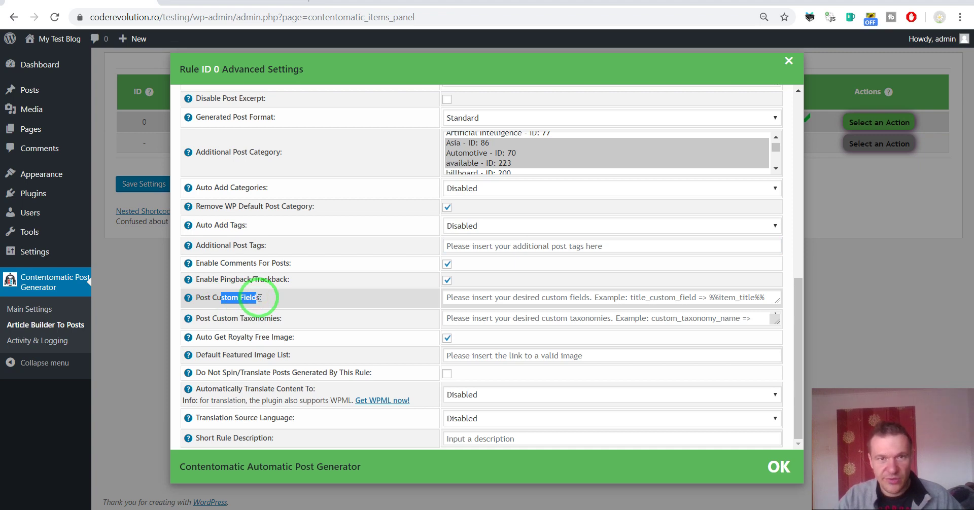
{"action": "left_click", "coordinate": [459, 297]}
{"action": "mouse_move", "coordinate": [189, 297]}
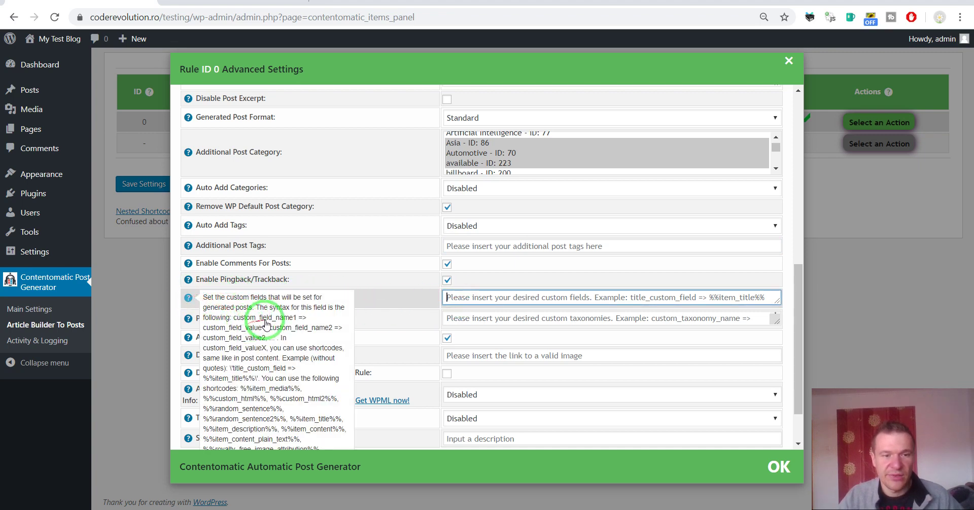
{"action": "left_click_drag", "start_coordinate": [241, 323], "coordinate": [267, 328]}
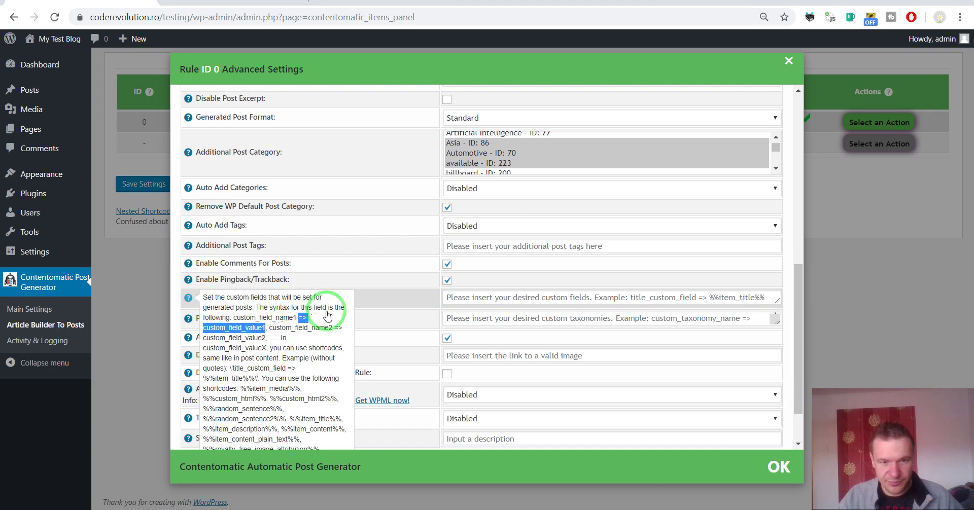
{"action": "left_click", "coordinate": [479, 299]}
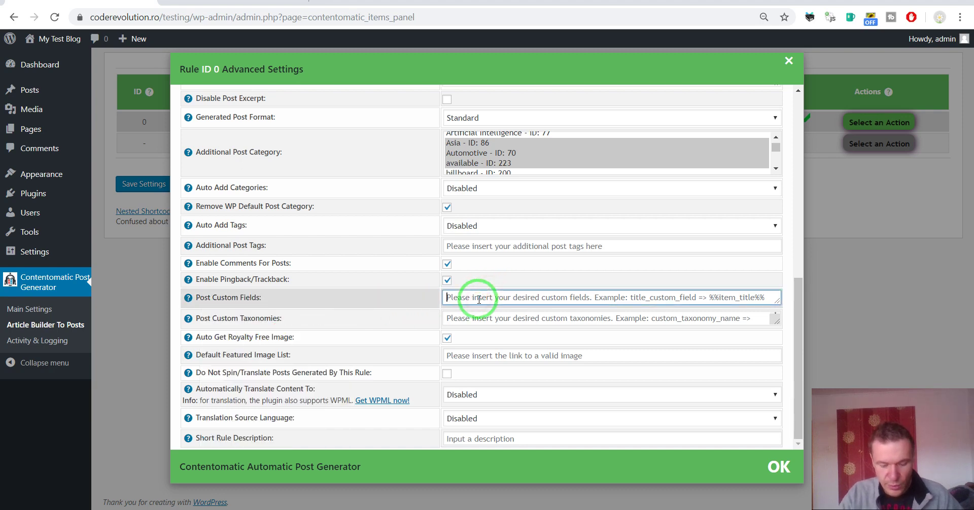
{"action": "type", "text": "my_custom_field =>"}
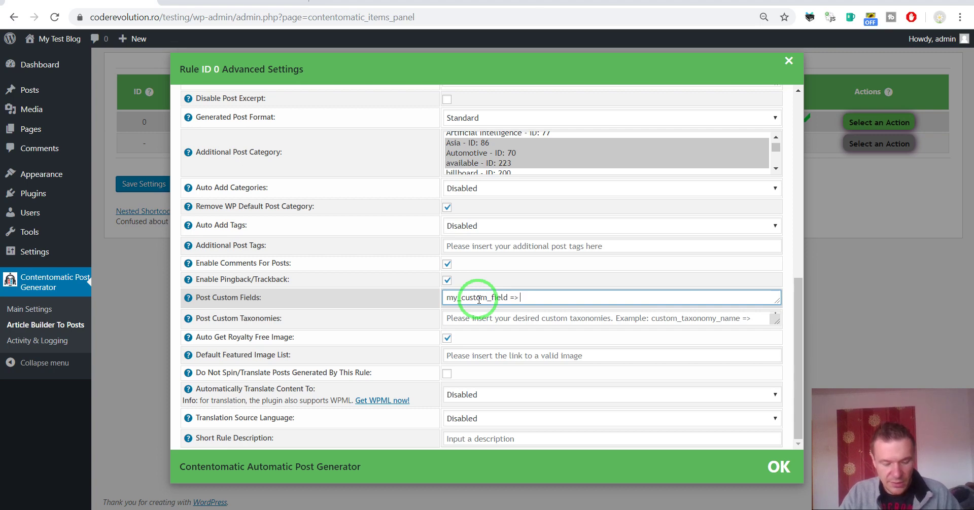
{"action": "type", "text": "%%item_title%%,static_value"}
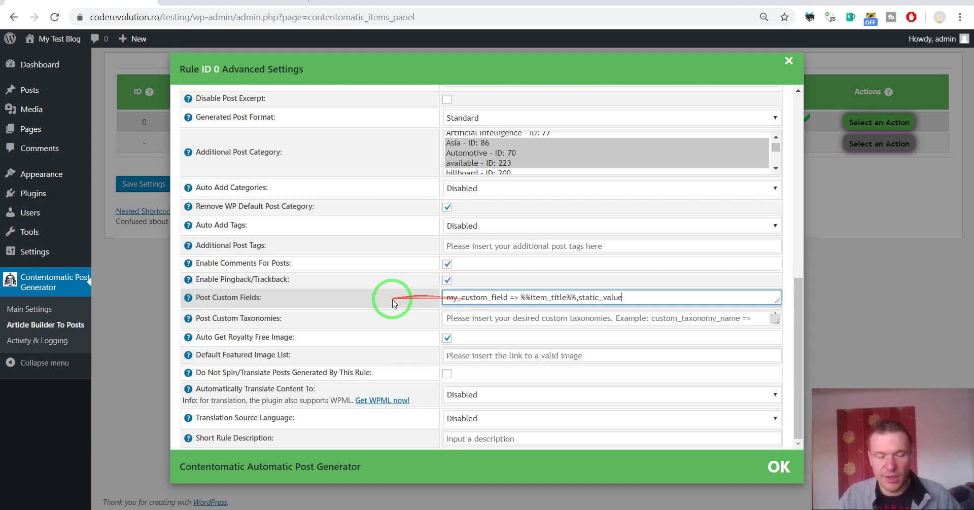
{"action": "mouse_move", "coordinate": [195, 323]}
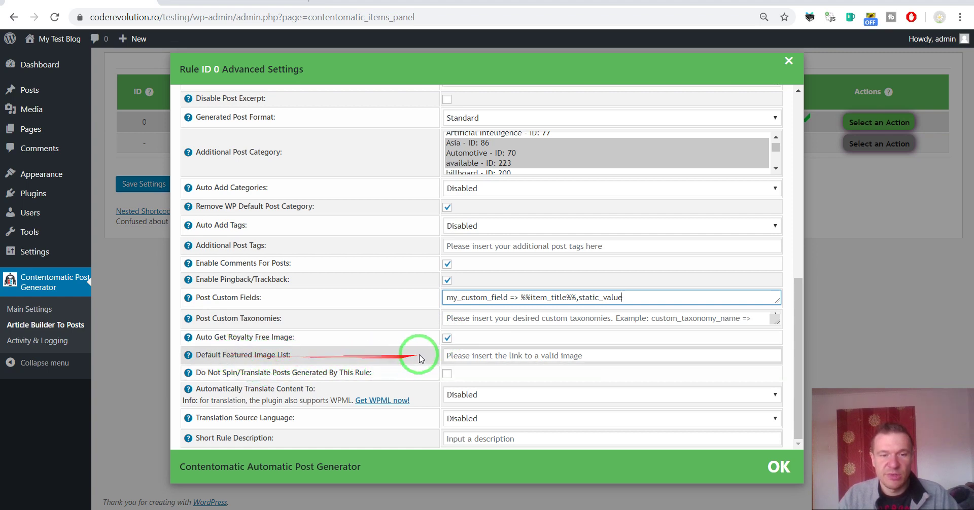
{"action": "left_click", "coordinate": [461, 352]}
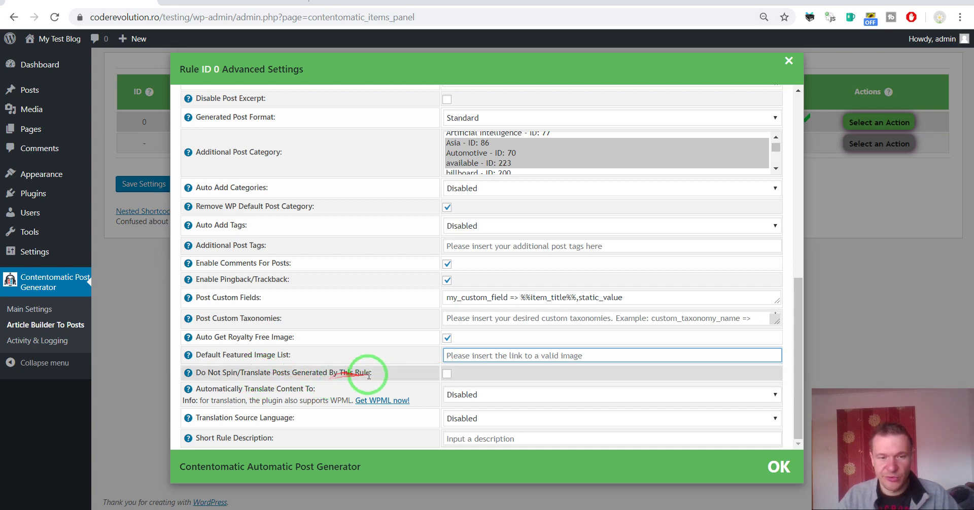
{"action": "left_click", "coordinate": [221, 389]}
{"action": "left_click_drag", "start_coordinate": [221, 388], "coordinate": [465, 392]}
{"action": "left_click", "coordinate": [465, 391]}
{"action": "scroll", "coordinate": [489, 304], "scroll_direction": "down", "scroll_amount": 3}
{"action": "scroll", "coordinate": [489, 304], "scroll_direction": "up", "scroll_amount": 3}
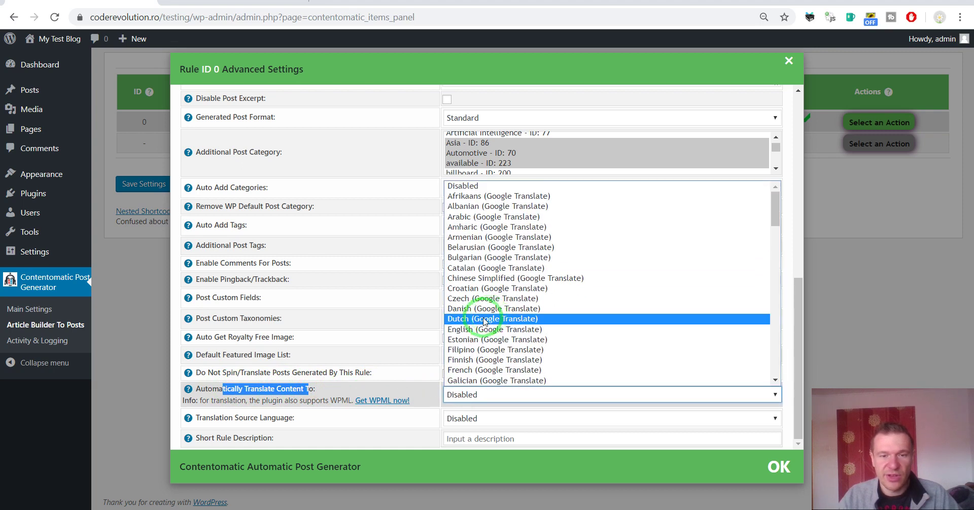
{"action": "left_click", "coordinate": [430, 432]}
{"action": "left_click", "coordinate": [473, 419]}
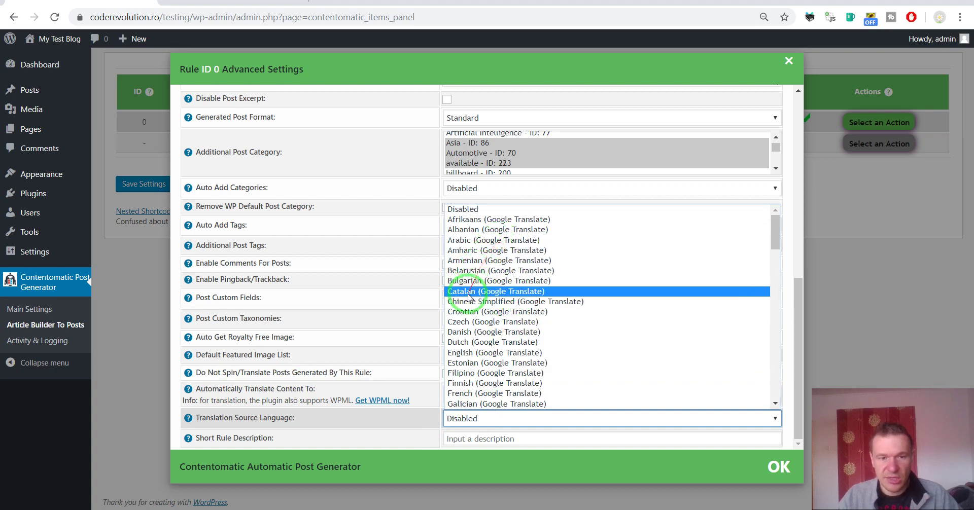
{"action": "left_click", "coordinate": [420, 370]}
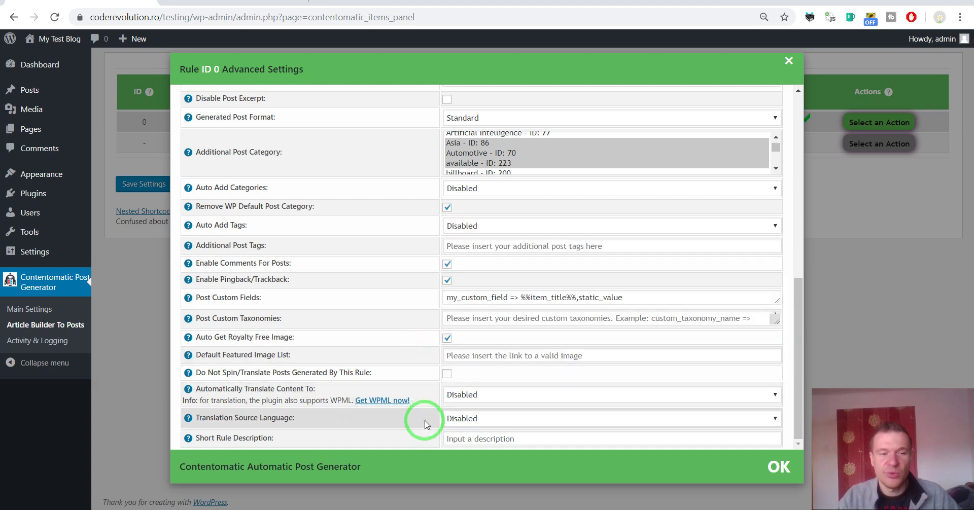
{"action": "left_click", "coordinate": [475, 438]}
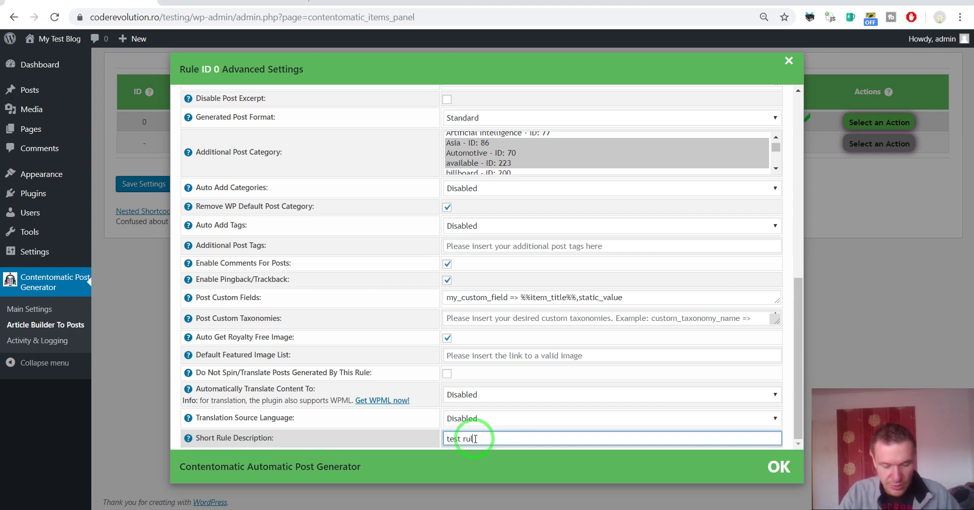
Save the fishing rule, run it now, then reopen its advanced Settings dialog.
{"action": "left_click", "coordinate": [130, 185]}
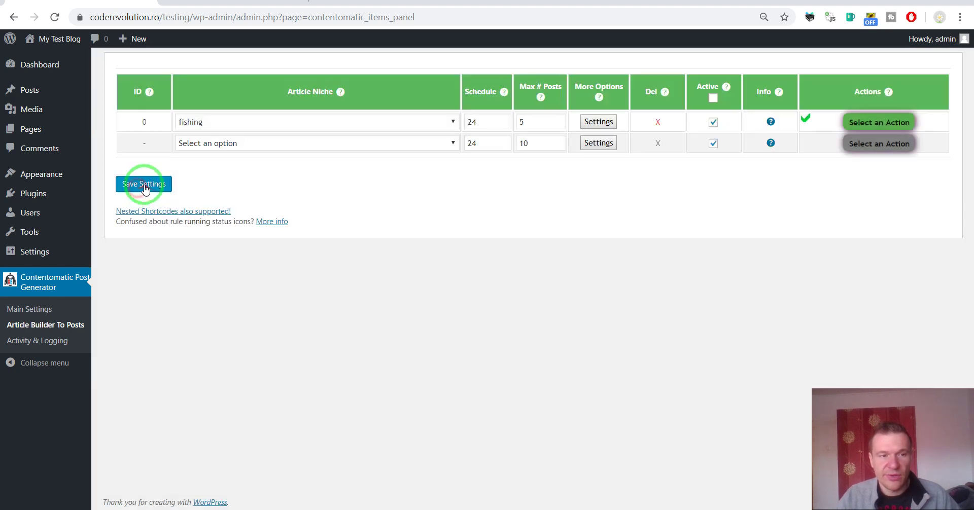
{"action": "left_click", "coordinate": [144, 186]}
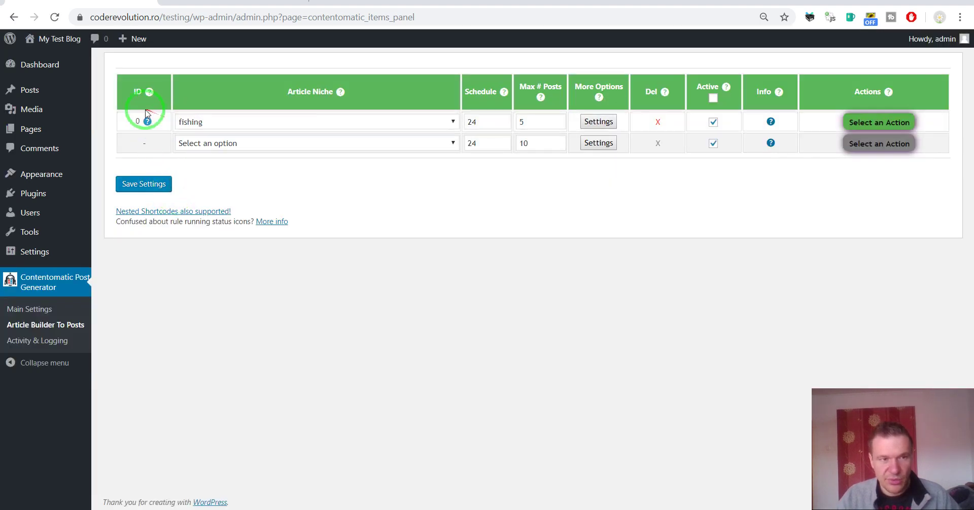
{"action": "mouse_move", "coordinate": [152, 125]}
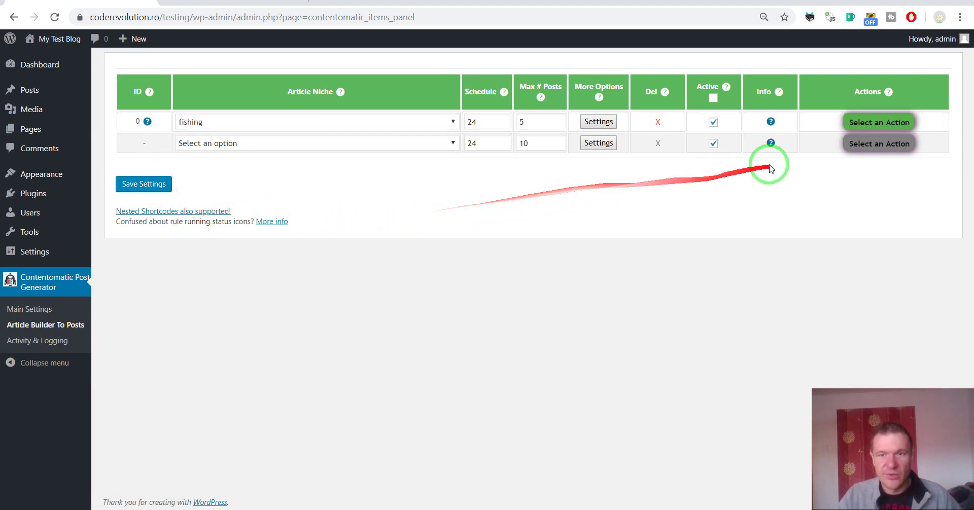
{"action": "left_click", "coordinate": [869, 126]}
{"action": "left_click", "coordinate": [869, 171]}
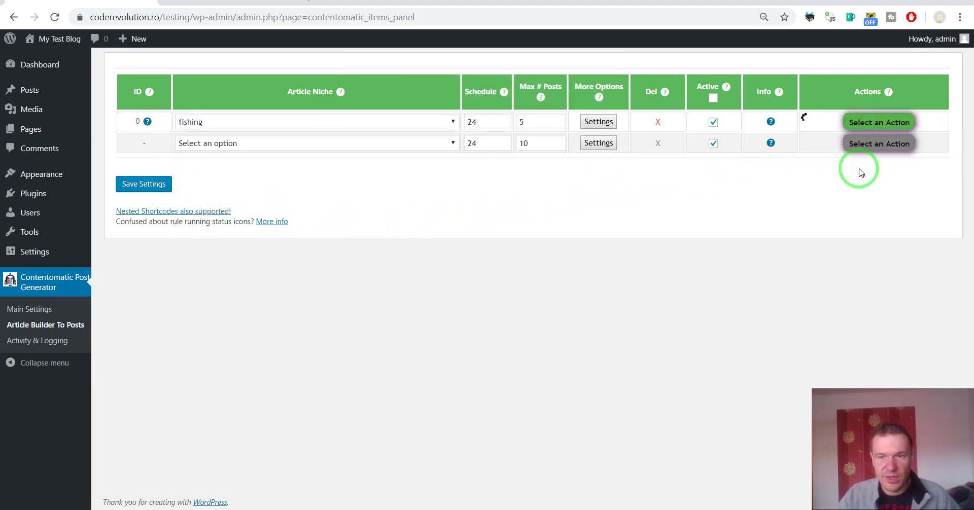
{"action": "left_click", "coordinate": [862, 125]}
{"action": "left_click", "coordinate": [862, 139]}
{"action": "left_click_drag", "start_coordinate": [857, 150], "coordinate": [744, 219]}
{"action": "left_click", "coordinate": [601, 122]}
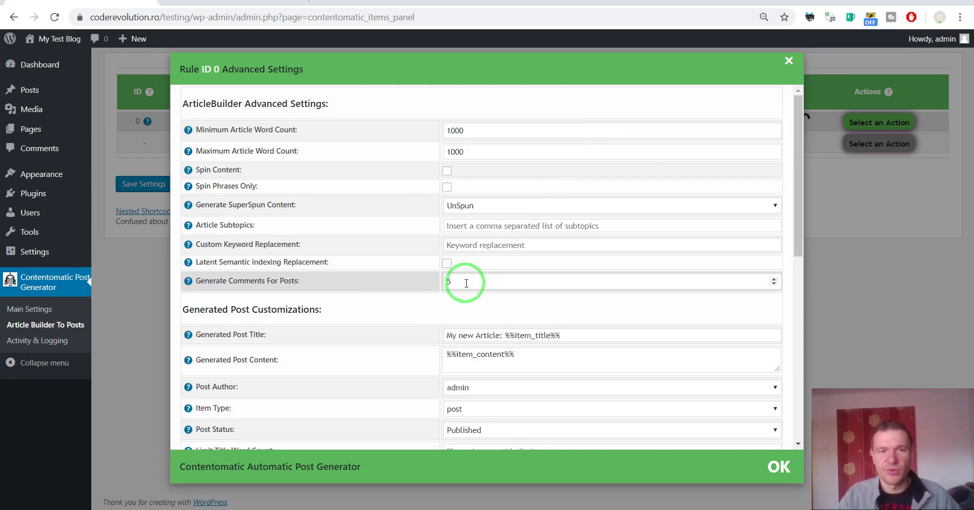
Close the Rule ID 0 dialog and open the newest fishing post on My Test Blog.
{"action": "left_click", "coordinate": [875, 245]}
{"action": "left_click", "coordinate": [234, 3]}
{"action": "left_click", "coordinate": [170, 76]}
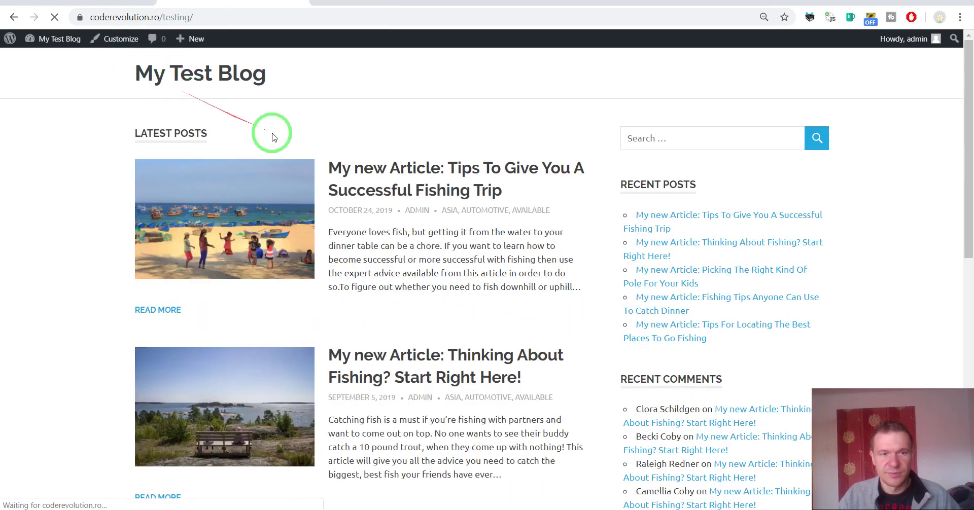
{"action": "left_click", "coordinate": [340, 168]}
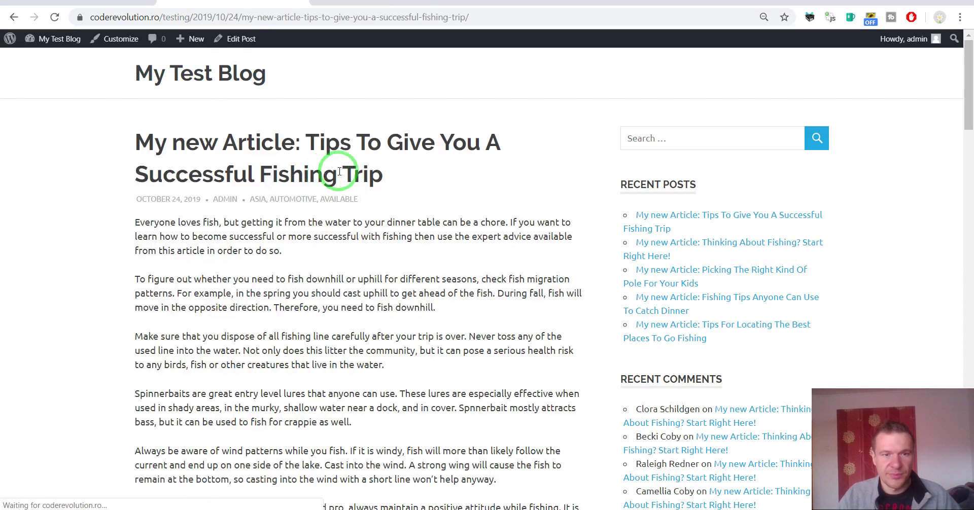
Scroll through the post and its 5 comments, then return to the admin rules tab.
{"action": "scroll", "coordinate": [456, 187], "scroll_direction": "down", "scroll_amount": 20}
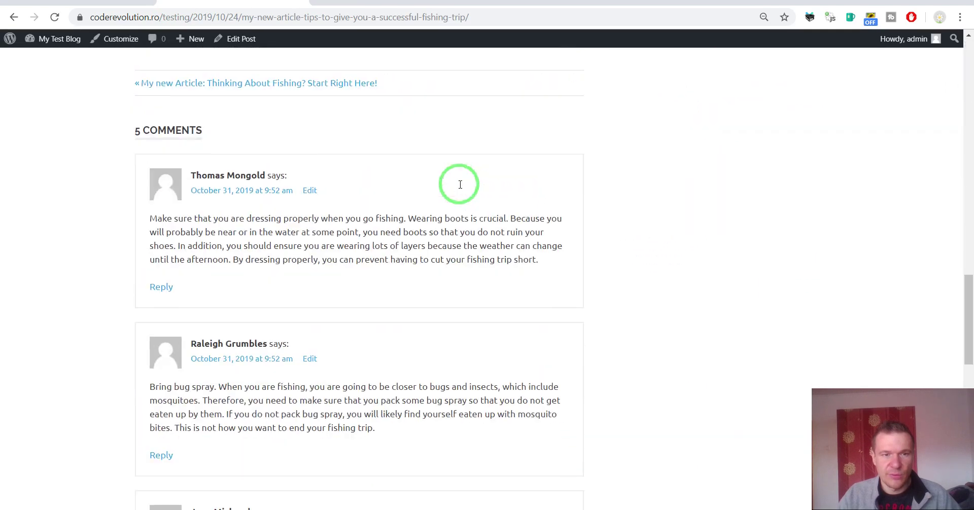
{"action": "scroll", "coordinate": [352, 191], "scroll_direction": "down", "scroll_amount": 7}
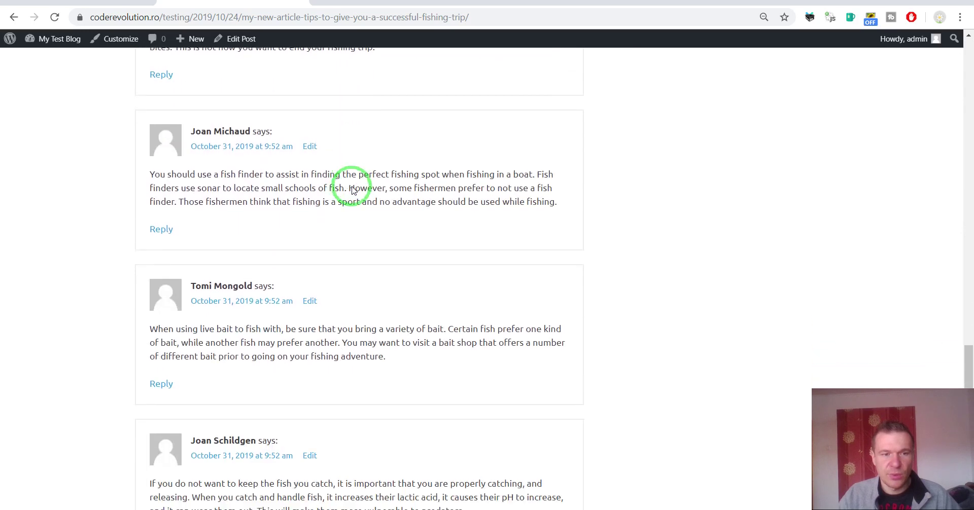
{"action": "scroll", "coordinate": [352, 191], "scroll_direction": "down", "scroll_amount": 3}
{"action": "scroll", "coordinate": [862, 312], "scroll_direction": "up", "scroll_amount": 1}
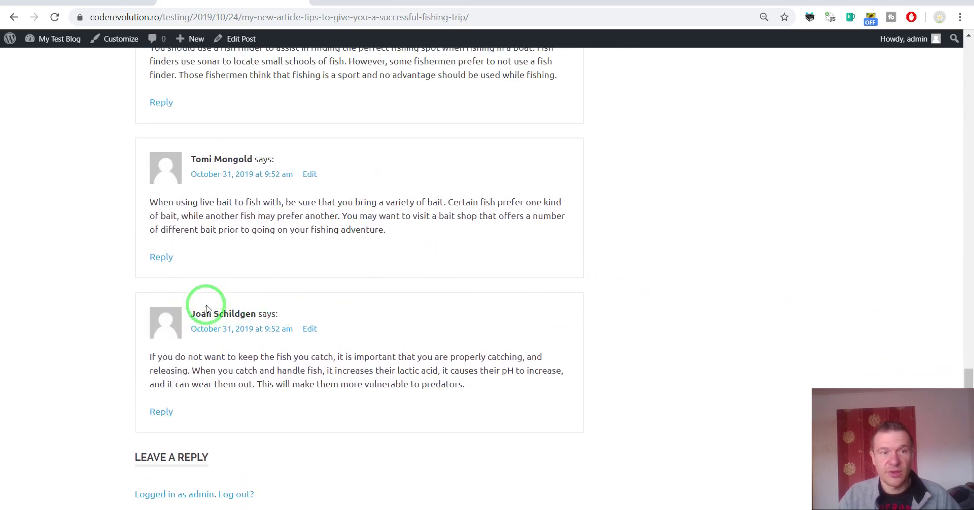
{"action": "scroll", "coordinate": [193, 299], "scroll_direction": "up", "scroll_amount": 2}
{"action": "scroll", "coordinate": [208, 248], "scroll_direction": "up", "scroll_amount": 2}
{"action": "scroll", "coordinate": [203, 234], "scroll_direction": "up", "scroll_amount": 2}
{"action": "scroll", "coordinate": [219, 218], "scroll_direction": "up", "scroll_amount": 3}
{"action": "scroll", "coordinate": [219, 219], "scroll_direction": "up", "scroll_amount": 3}
{"action": "left_click", "coordinate": [142, 2]}
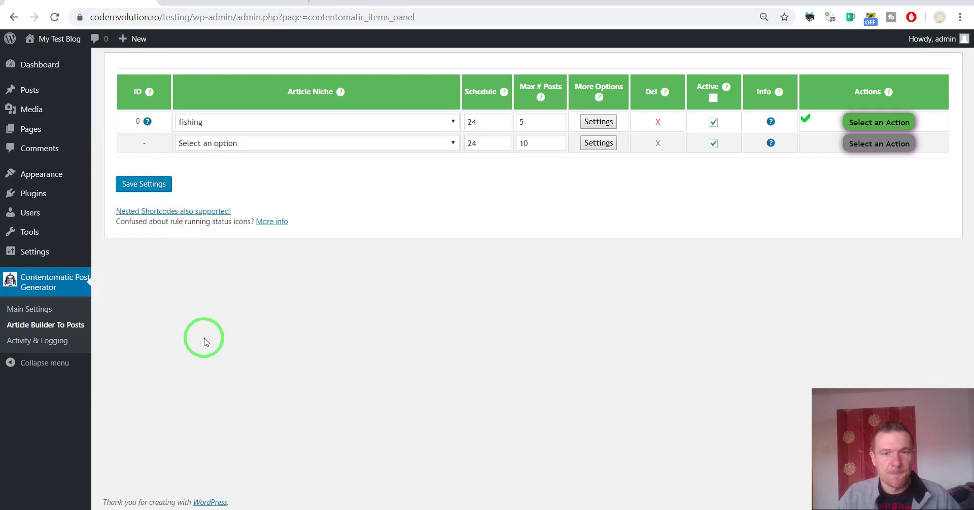
Review Contentomatic's Activity & Logging page, with its system info and empty log, then go to Main Settings.
{"action": "left_click", "coordinate": [35, 342]}
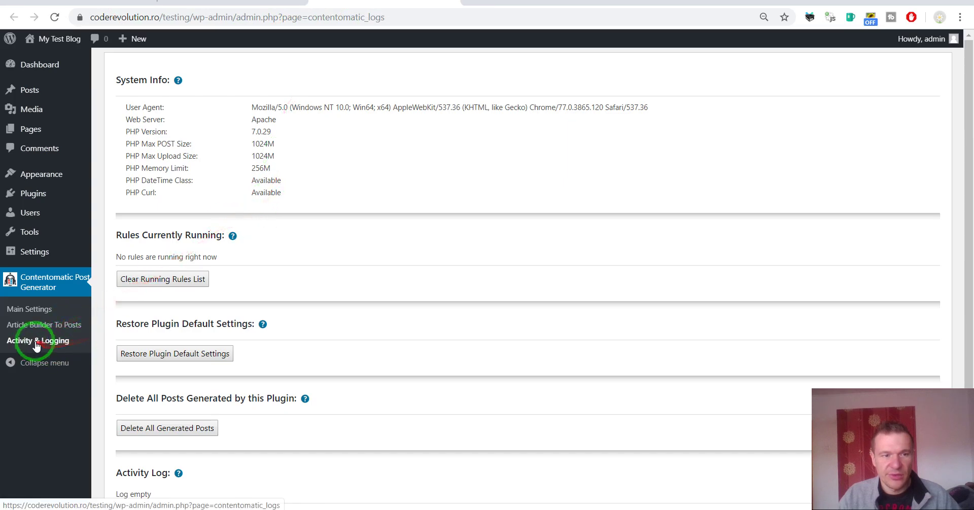
{"action": "scroll", "coordinate": [229, 221], "scroll_direction": "down", "scroll_amount": 1}
{"action": "scroll", "coordinate": [230, 222], "scroll_direction": "up", "scroll_amount": 1}
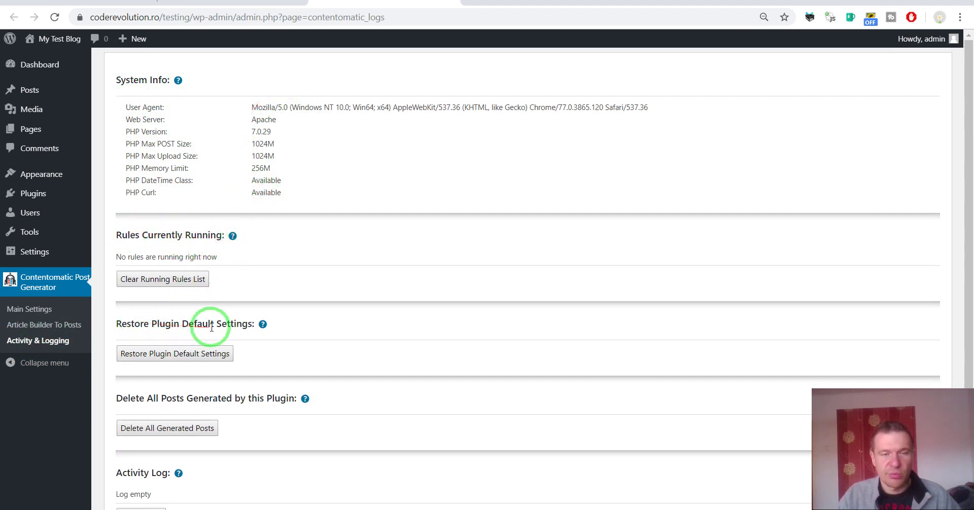
{"action": "scroll", "coordinate": [186, 365], "scroll_direction": "down", "scroll_amount": 1}
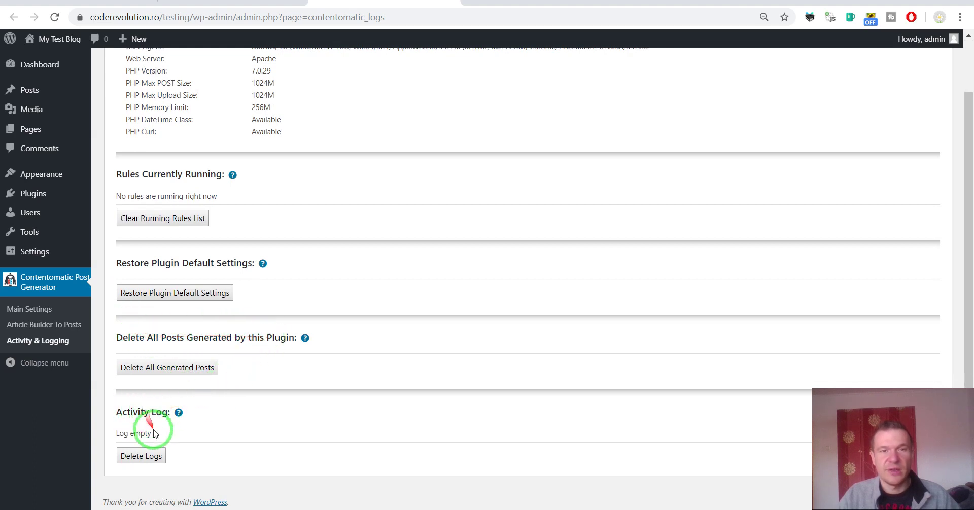
{"action": "left_click", "coordinate": [28, 309]}
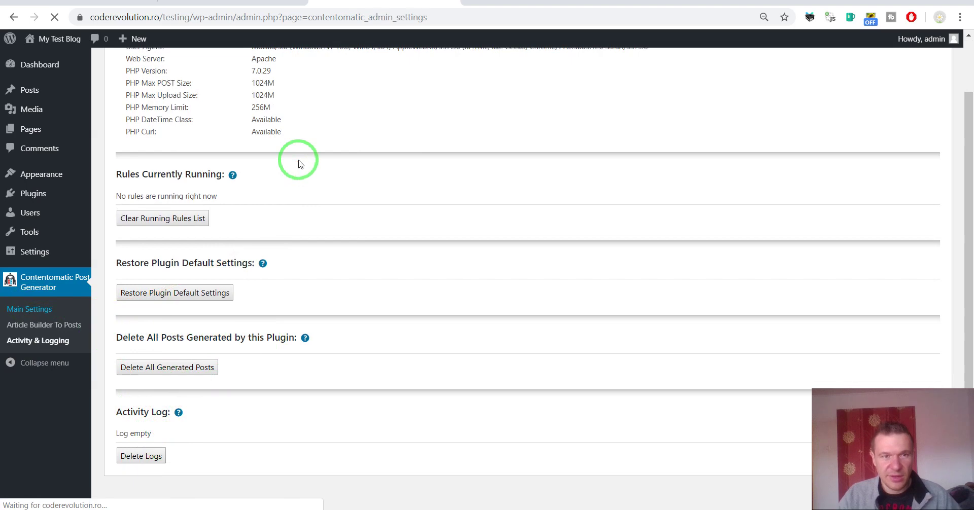
Scroll Contentomatic's Main Settings down to the Plugin Options section.
{"action": "scroll", "coordinate": [334, 288], "scroll_direction": "down", "scroll_amount": 3}
{"action": "scroll", "coordinate": [332, 289], "scroll_direction": "down", "scroll_amount": 1}
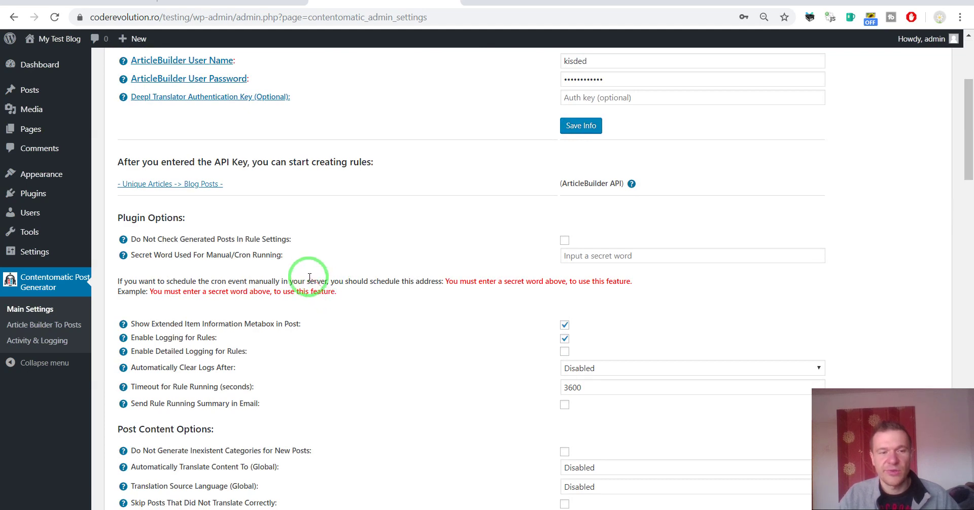
{"action": "scroll", "coordinate": [304, 277], "scroll_direction": "down", "scroll_amount": 1}
{"action": "left_click_drag", "start_coordinate": [157, 176], "coordinate": [266, 173]}
Confirm on the rules panel that the fishing rule generated 5 posts, then return to Main Settings.
{"action": "left_click", "coordinate": [273, 176]}
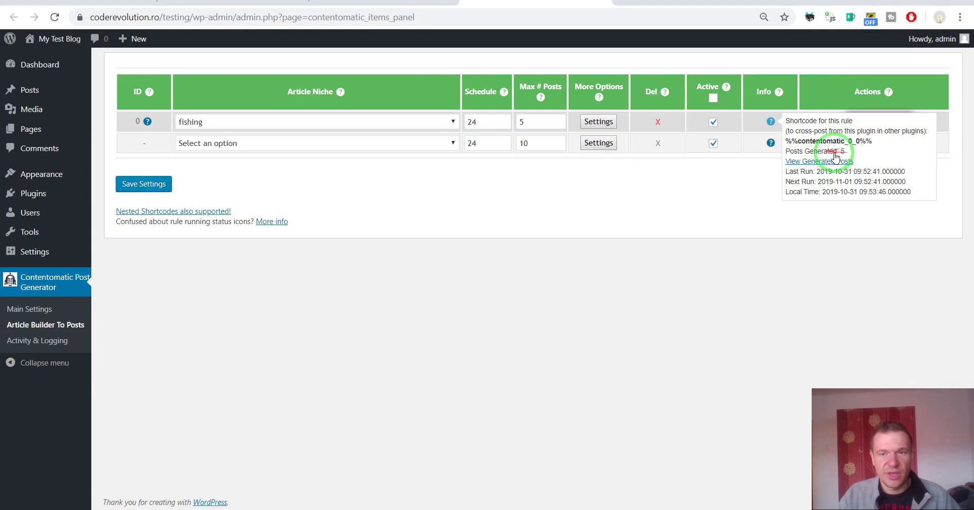
{"action": "left_click_drag", "start_coordinate": [789, 151], "coordinate": [846, 154]}
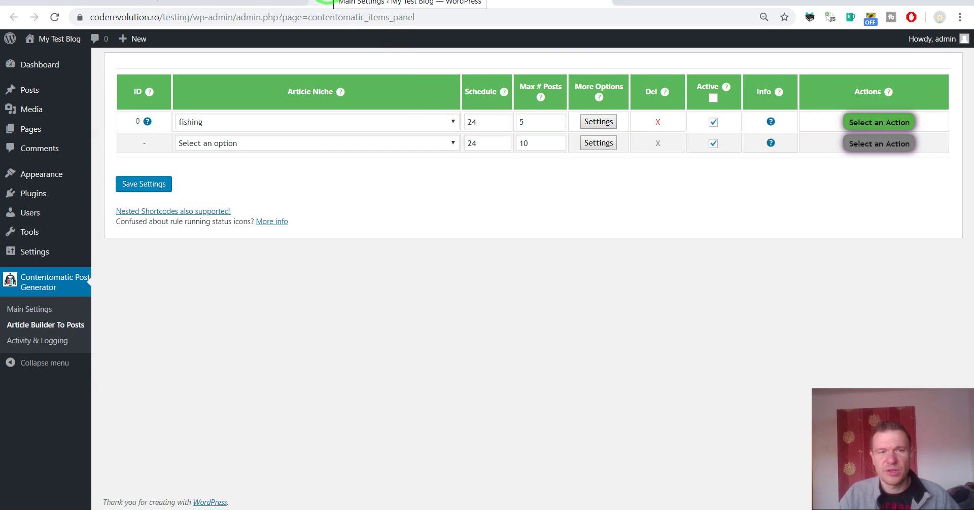
{"action": "left_click", "coordinate": [327, 1]}
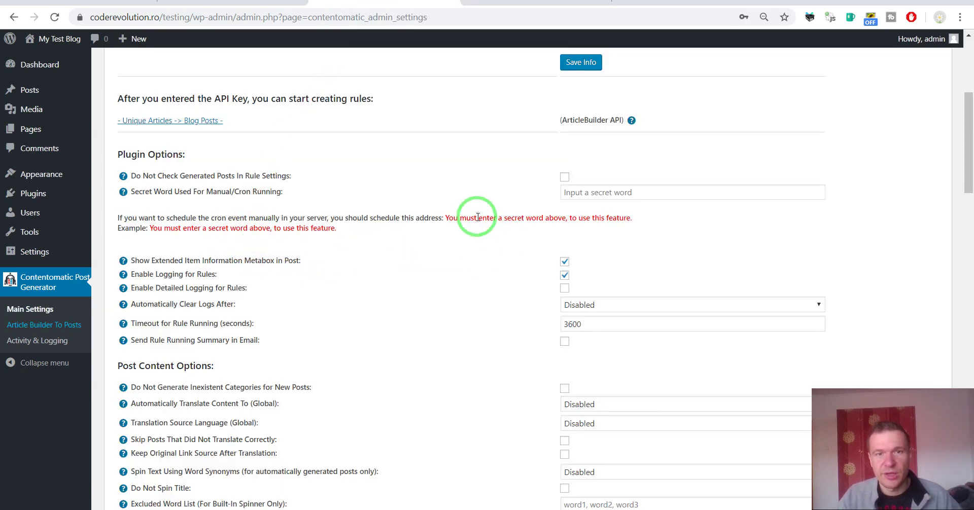
{"action": "left_click", "coordinate": [521, 2]}
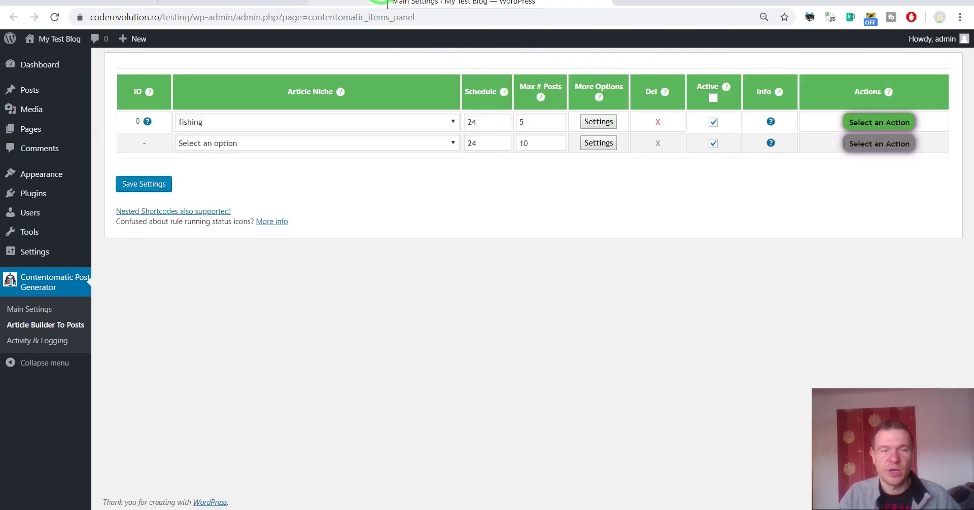
{"action": "left_click", "coordinate": [380, 2]}
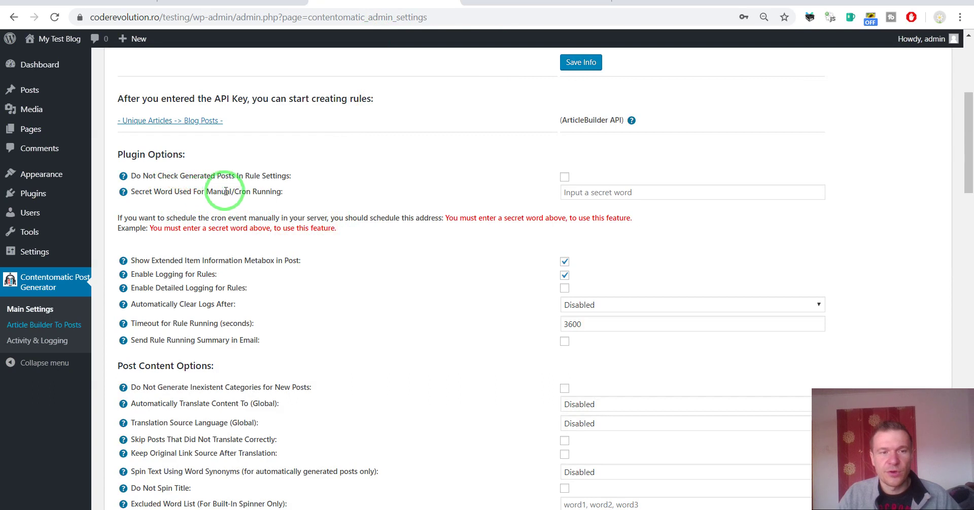
Save a cron secret word in Main Settings and highlight the generated manual cron URL.
{"action": "left_click", "coordinate": [562, 193]}
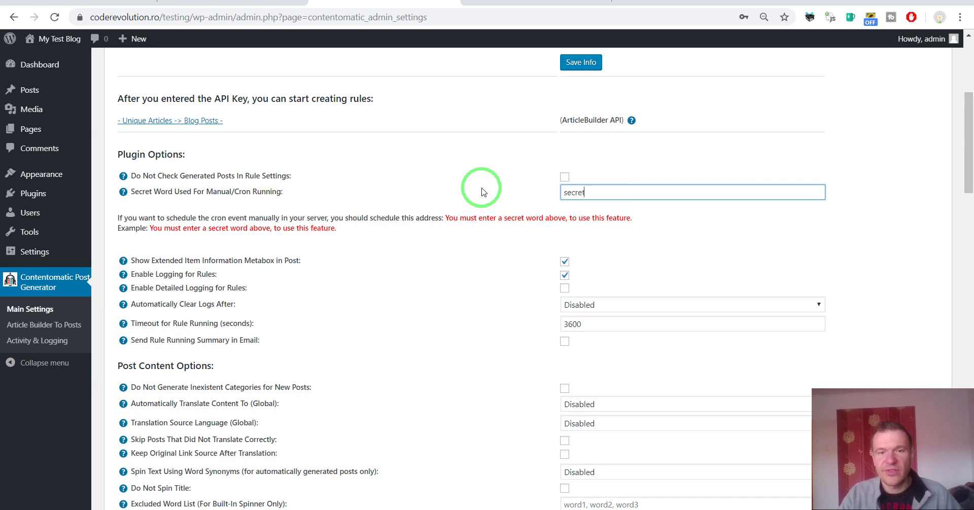
{"action": "left_click", "coordinate": [571, 61]}
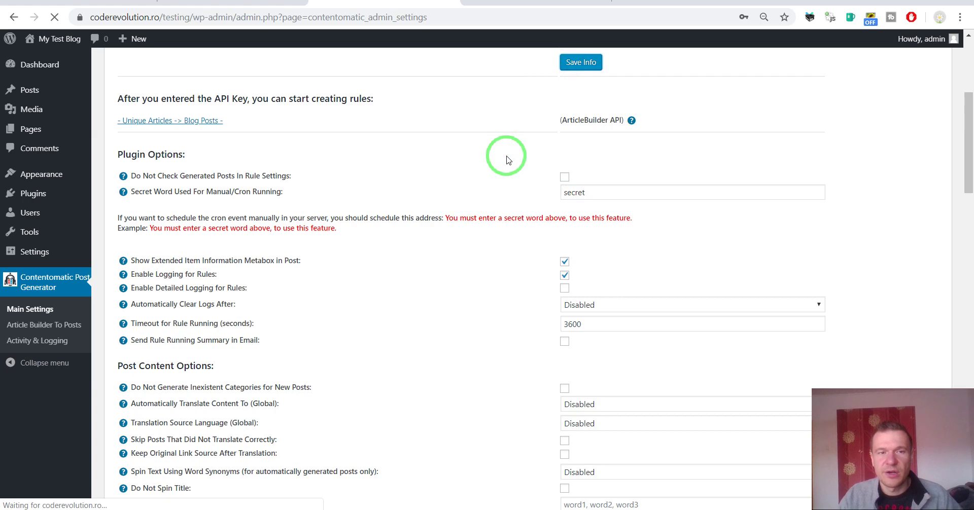
{"action": "scroll", "coordinate": [504, 157], "scroll_direction": "down", "scroll_amount": 5}
{"action": "left_click", "coordinate": [443, 246]}
{"action": "left_click_drag", "start_coordinate": [449, 244], "coordinate": [662, 246]}
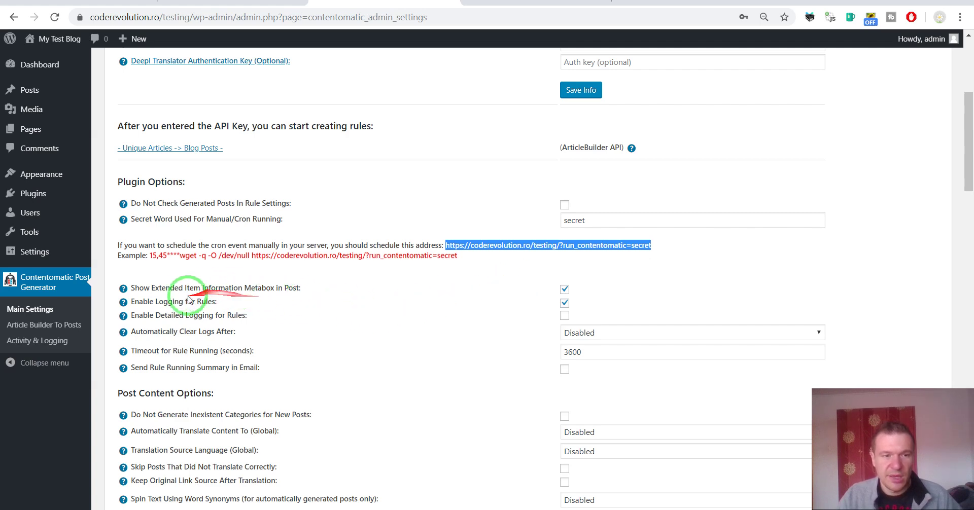
{"action": "left_click_drag", "start_coordinate": [165, 287], "coordinate": [272, 288]}
{"action": "left_click", "coordinate": [277, 288]}
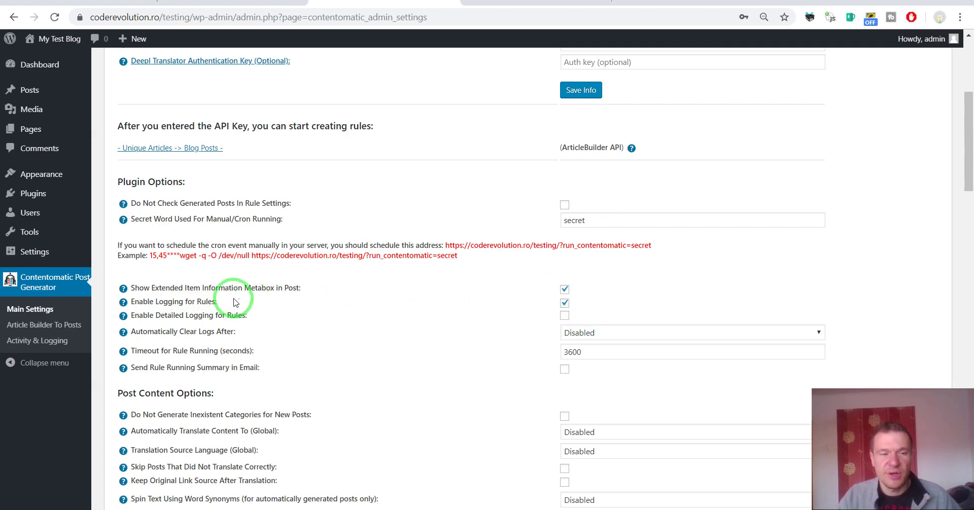
{"action": "left_click_drag", "start_coordinate": [169, 302], "coordinate": [228, 315]}
{"action": "left_click_drag", "start_coordinate": [163, 333], "coordinate": [189, 331]}
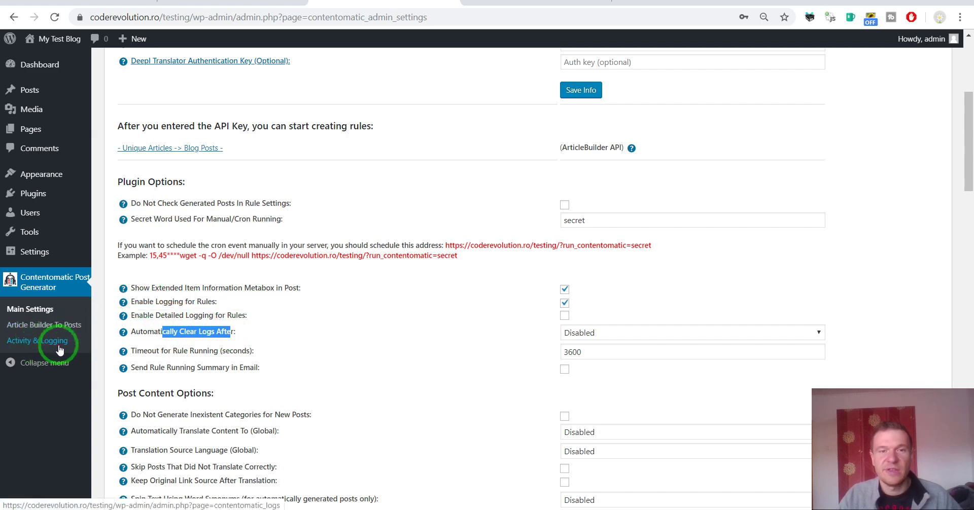
{"action": "scroll", "coordinate": [515, 317], "scroll_direction": "down", "scroll_amount": 3}
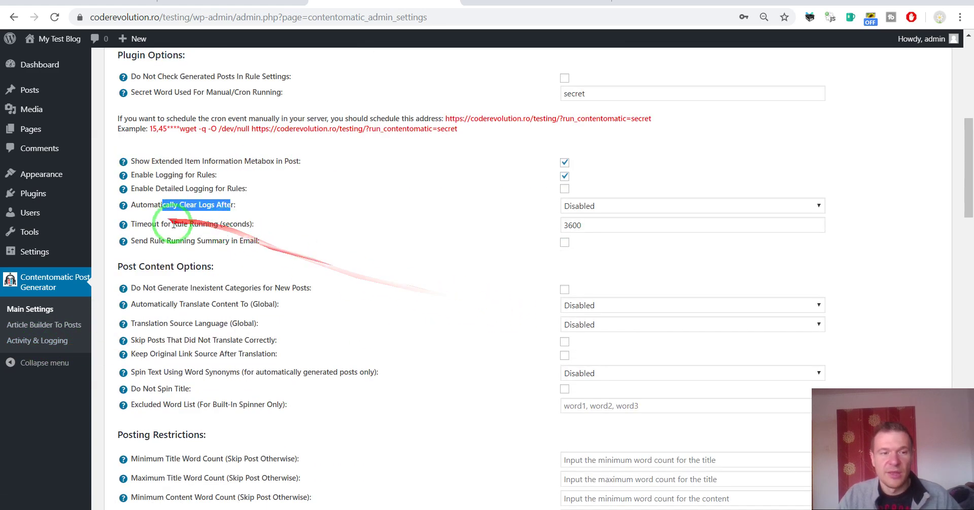
{"action": "left_click_drag", "start_coordinate": [171, 223], "coordinate": [243, 219]}
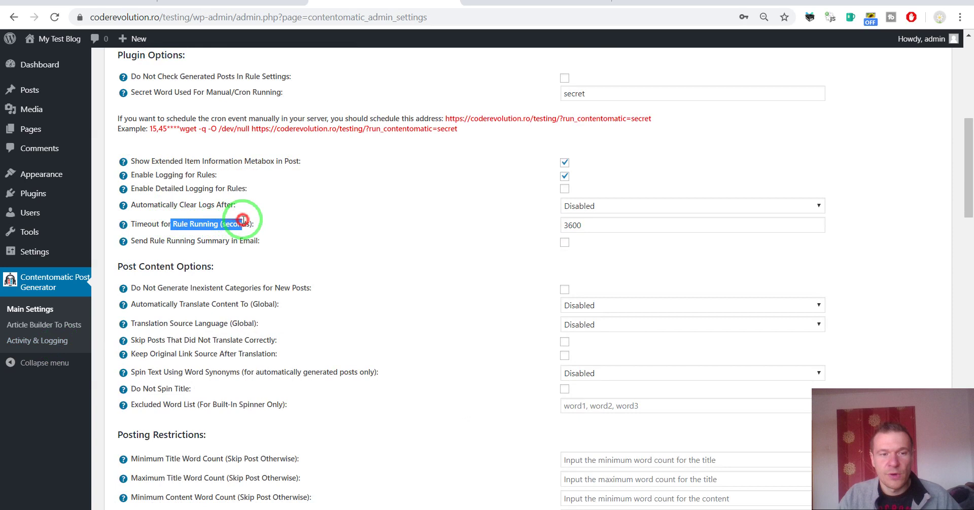
{"action": "left_click", "coordinate": [576, 225]}
{"action": "double_click", "coordinate": [565, 225]}
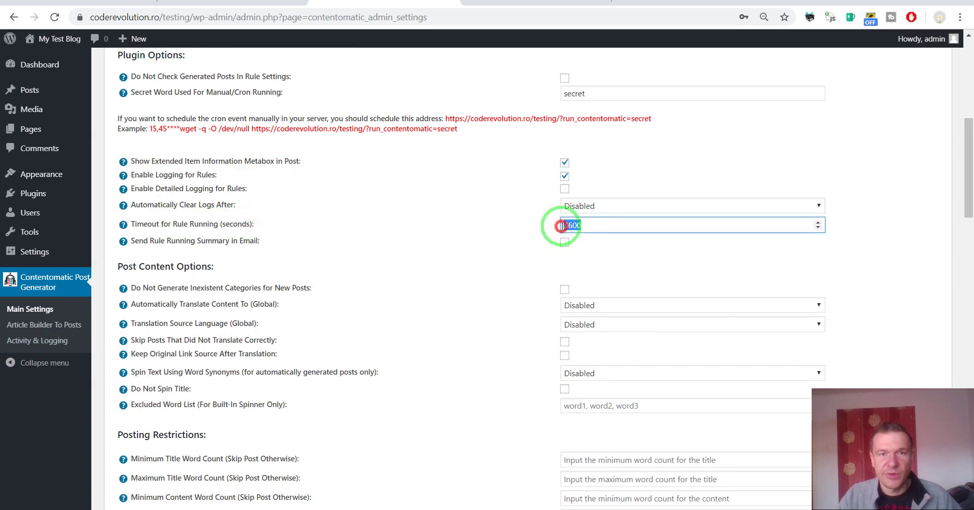
{"action": "left_click", "coordinate": [540, 231]}
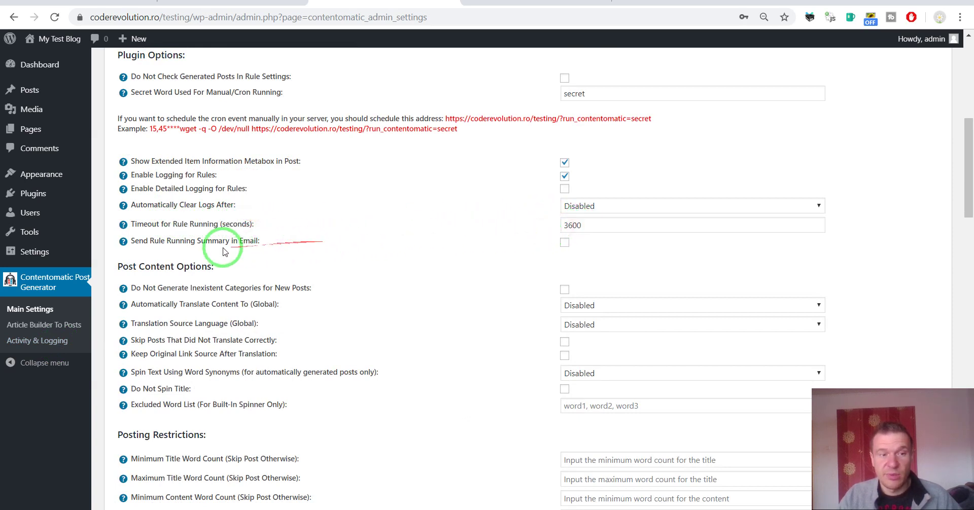
{"action": "left_click_drag", "start_coordinate": [156, 239], "coordinate": [561, 244]}
{"action": "left_click", "coordinate": [565, 242]}
{"action": "left_click", "coordinate": [575, 258]}
{"action": "left_click", "coordinate": [564, 242]}
{"action": "scroll", "coordinate": [522, 272], "scroll_direction": "down", "scroll_amount": 4}
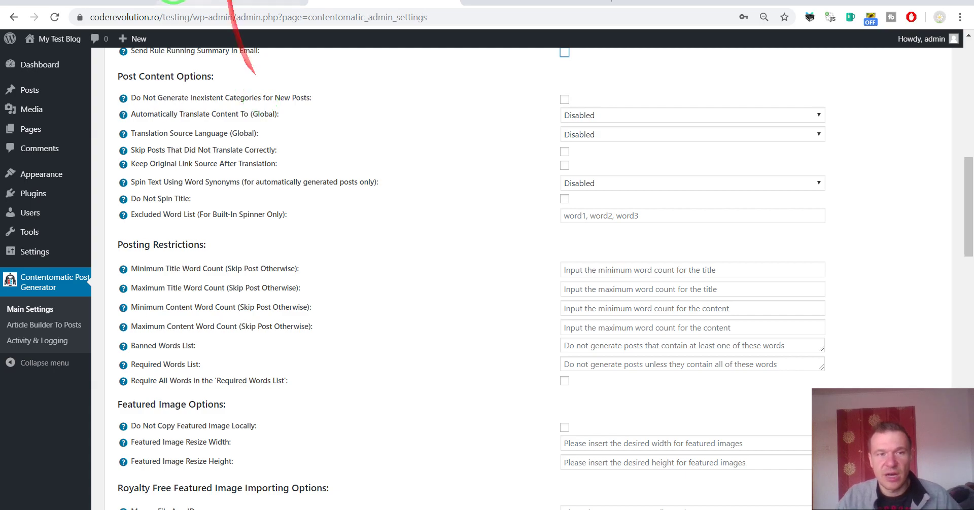
Check Auto Add Categories in rule 0's Settings dialog, then return to the Main Settings tab.
{"action": "left_click", "coordinate": [205, 2]}
{"action": "left_click", "coordinate": [502, 3]}
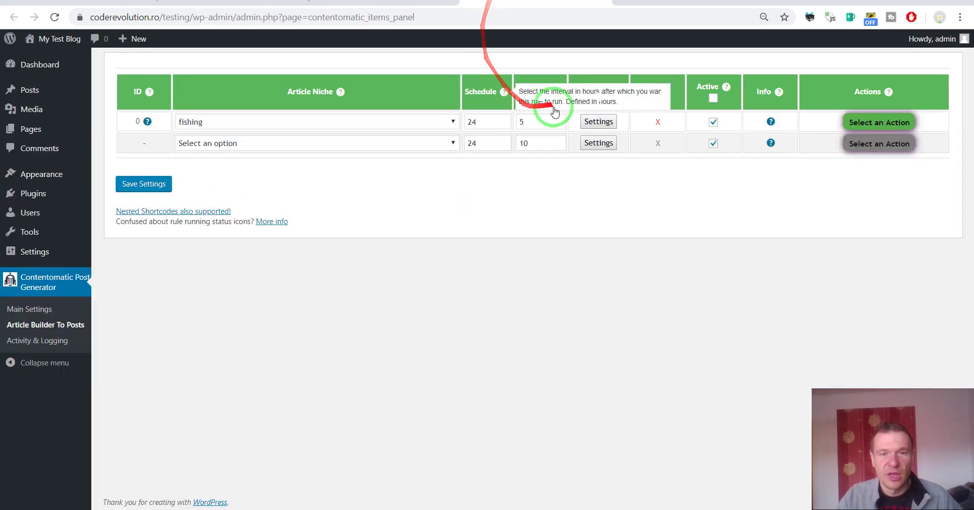
{"action": "left_click", "coordinate": [591, 120]}
{"action": "scroll", "coordinate": [440, 308], "scroll_direction": "down", "scroll_amount": 8}
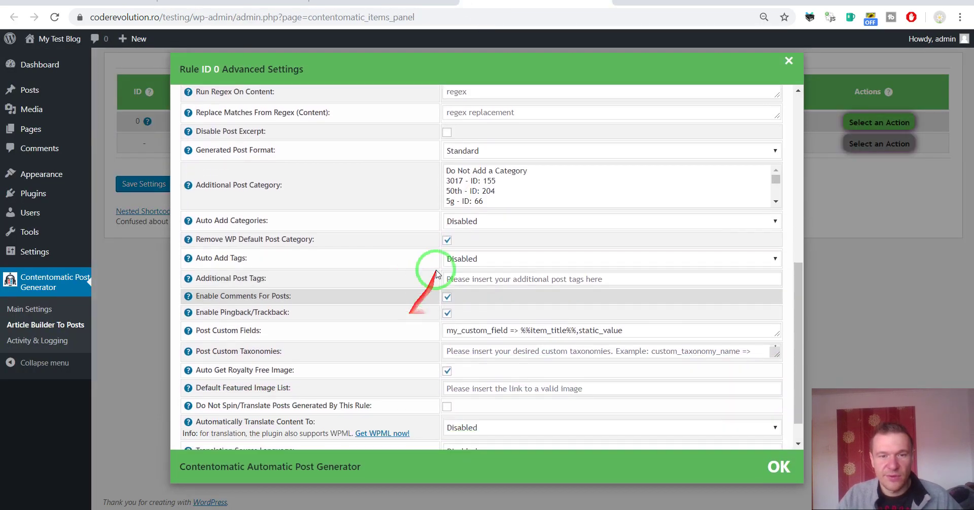
{"action": "left_click", "coordinate": [461, 222]}
{"action": "left_click", "coordinate": [461, 225]}
{"action": "left_click", "coordinate": [386, 3]}
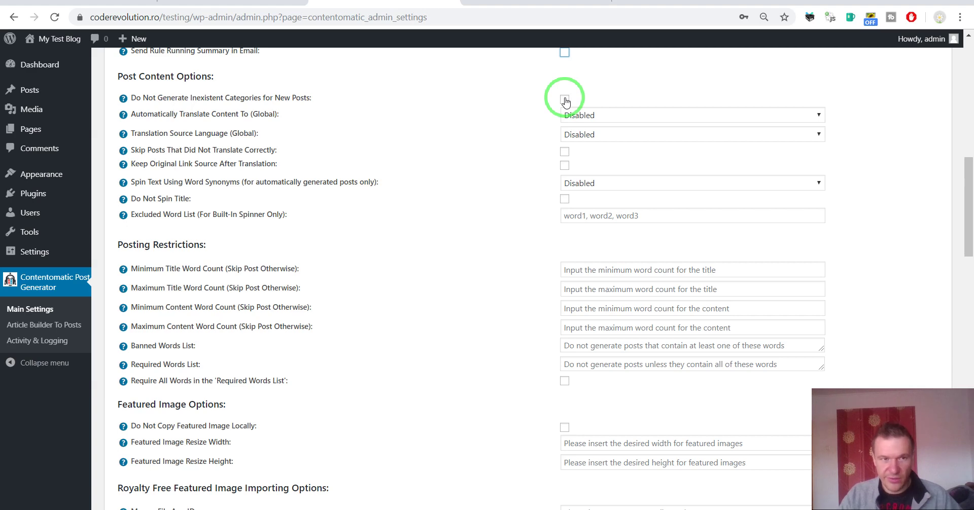
{"action": "left_click_drag", "start_coordinate": [153, 114], "coordinate": [267, 112]}
{"action": "left_click", "coordinate": [588, 116]}
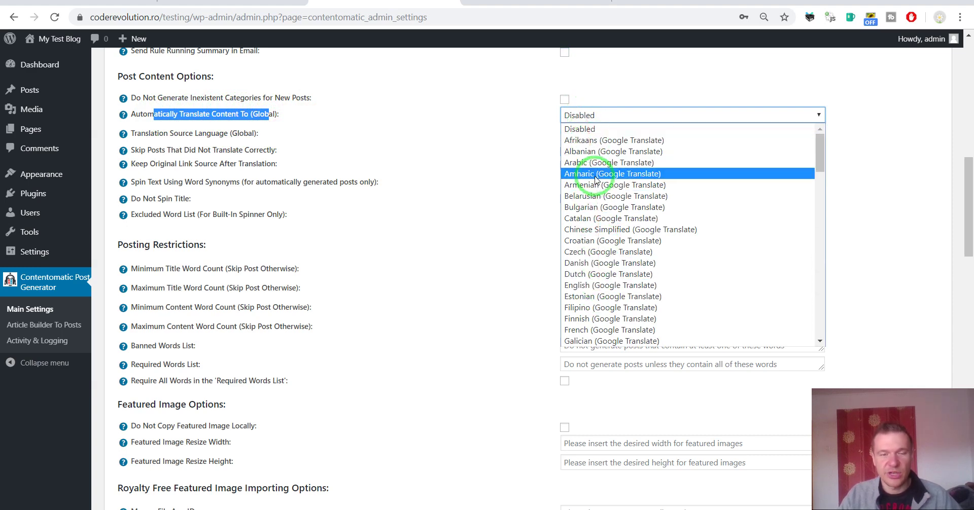
{"action": "left_click", "coordinate": [517, 165]}
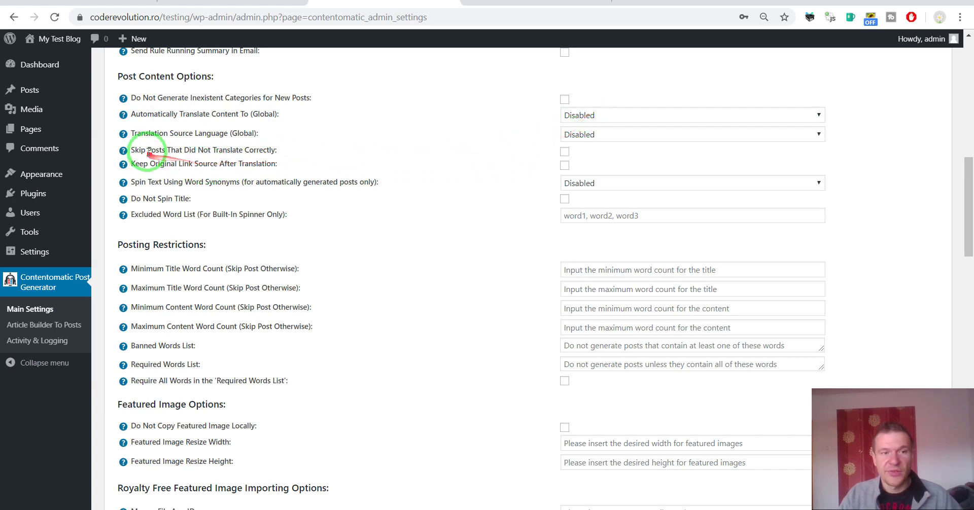
{"action": "left_click_drag", "start_coordinate": [147, 150], "coordinate": [568, 144]}
{"action": "left_click_drag", "start_coordinate": [144, 163], "coordinate": [277, 163]}
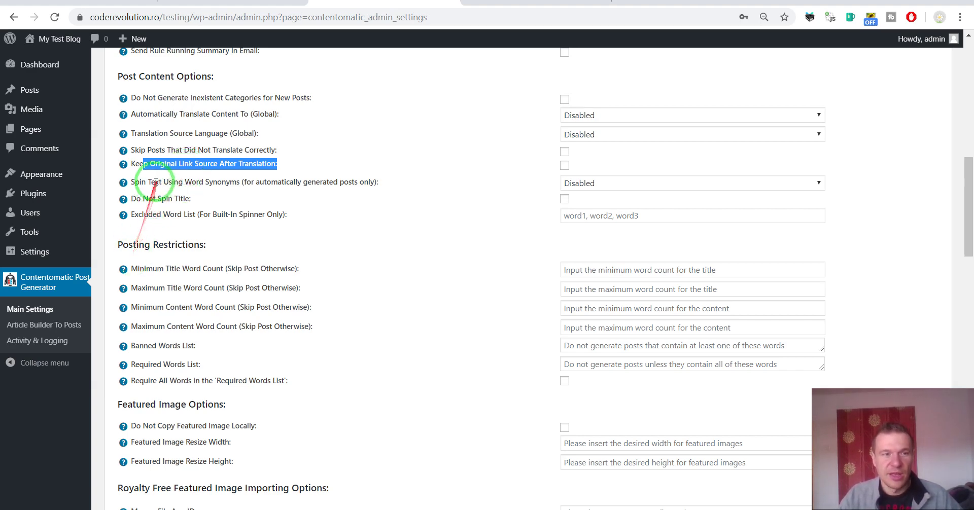
{"action": "left_click_drag", "start_coordinate": [147, 183], "coordinate": [548, 181]}
{"action": "left_click", "coordinate": [562, 182]}
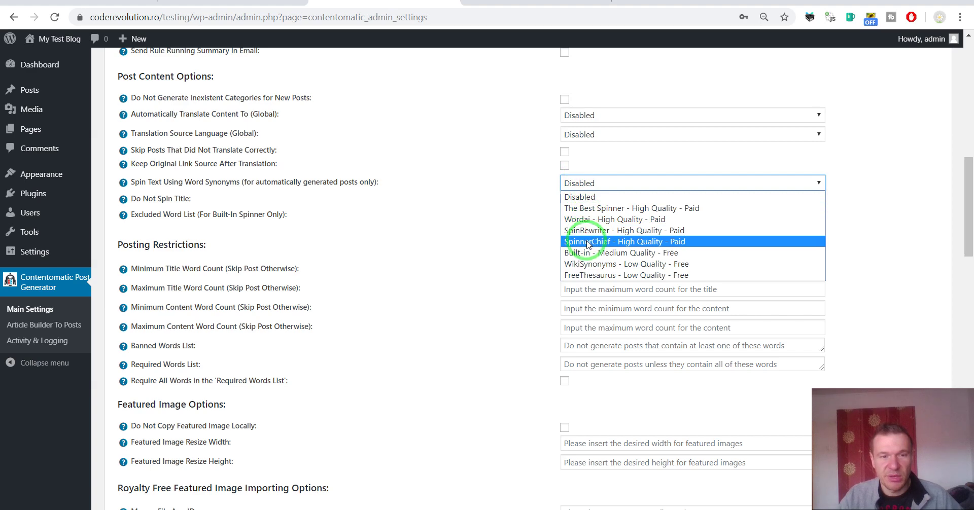
{"action": "left_click", "coordinate": [411, 218]}
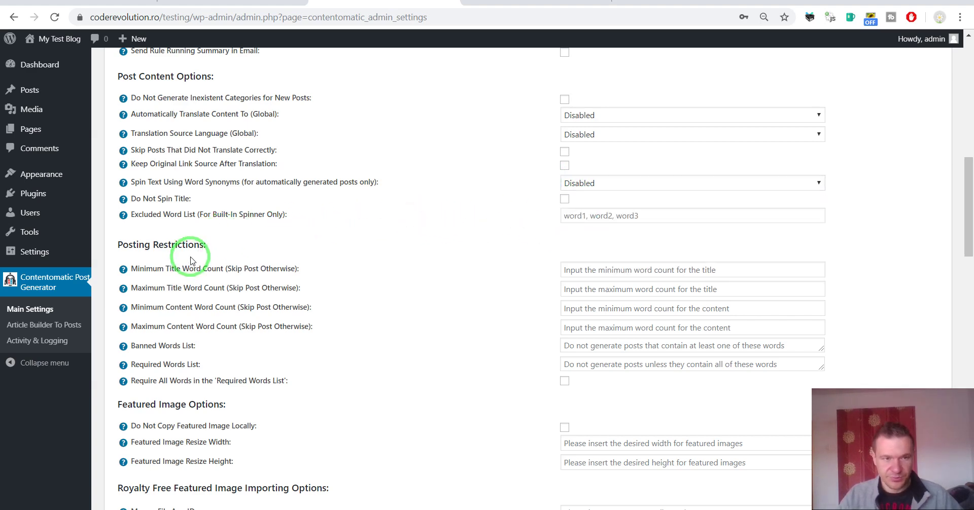
{"action": "scroll", "coordinate": [158, 199], "scroll_direction": "down", "scroll_amount": 3}
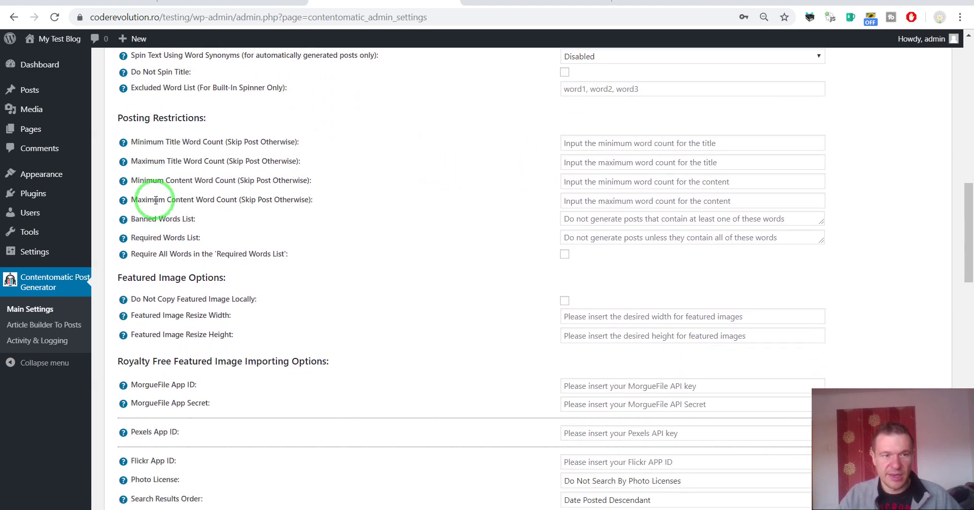
{"action": "left_click_drag", "start_coordinate": [146, 142], "coordinate": [281, 141]}
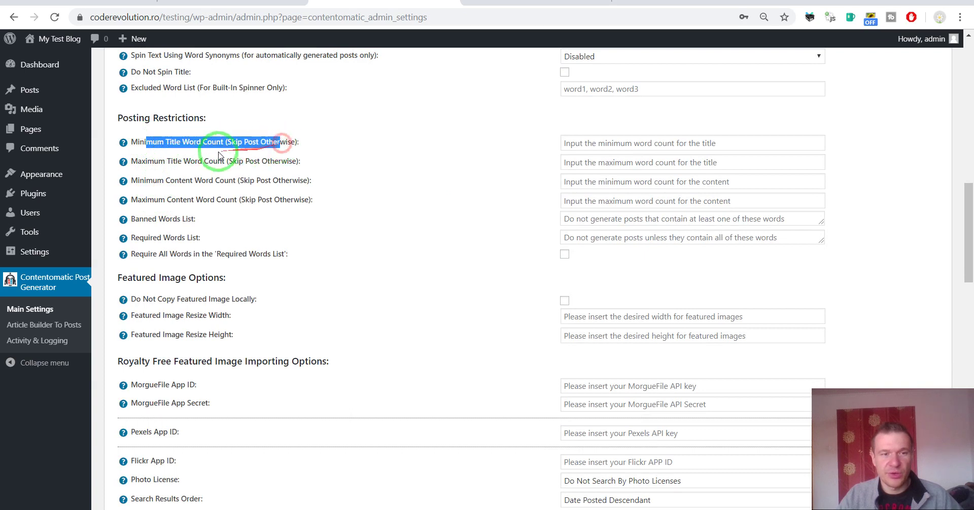
{"action": "left_click_drag", "start_coordinate": [141, 162], "coordinate": [217, 162]}
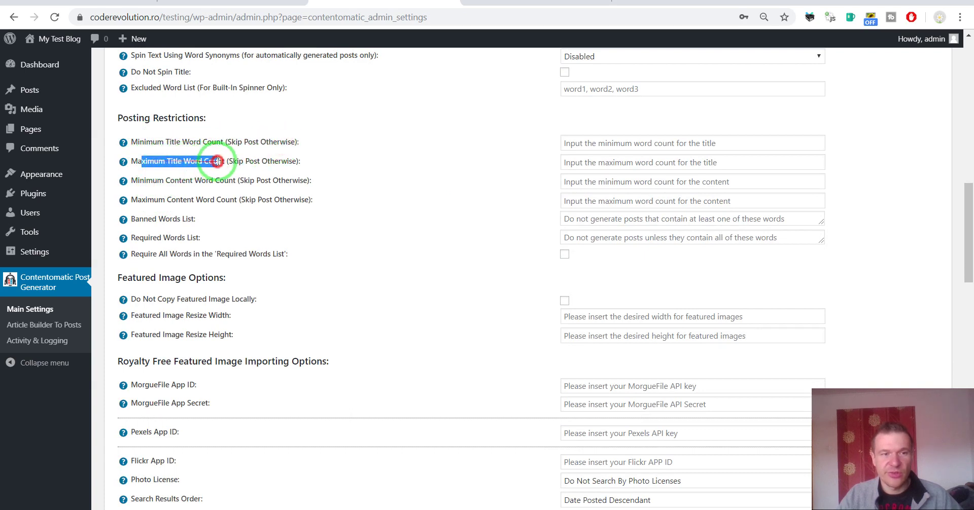
{"action": "left_click", "coordinate": [152, 180]}
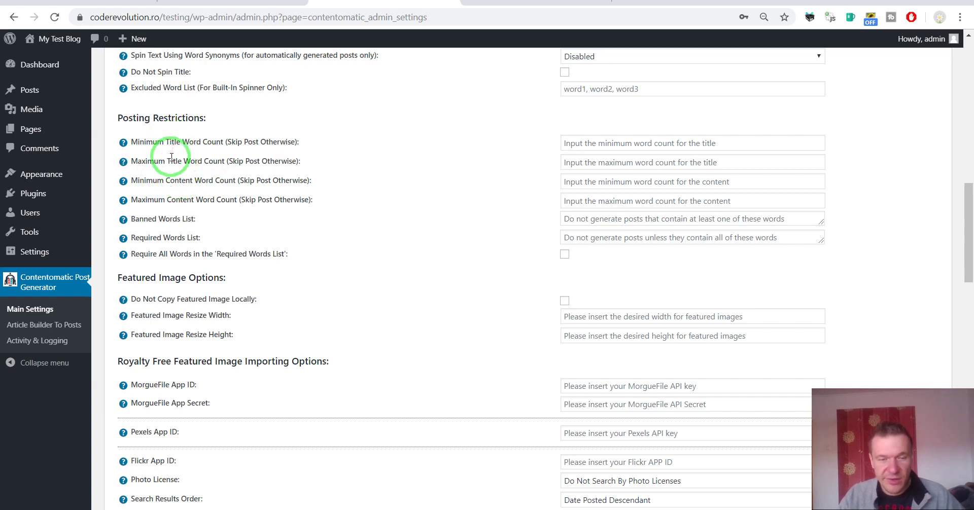
{"action": "left_click_drag", "start_coordinate": [138, 238], "coordinate": [200, 237]}
{"action": "left_click_drag", "start_coordinate": [148, 253], "coordinate": [282, 254]}
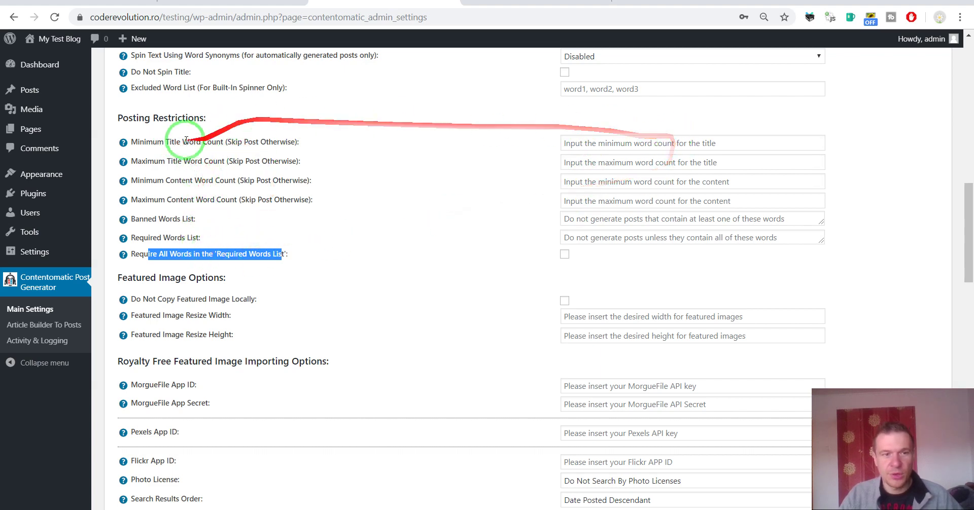
{"action": "scroll", "coordinate": [234, 242], "scroll_direction": "down", "scroll_amount": 1}
{"action": "scroll", "coordinate": [234, 243], "scroll_direction": "down", "scroll_amount": 2}
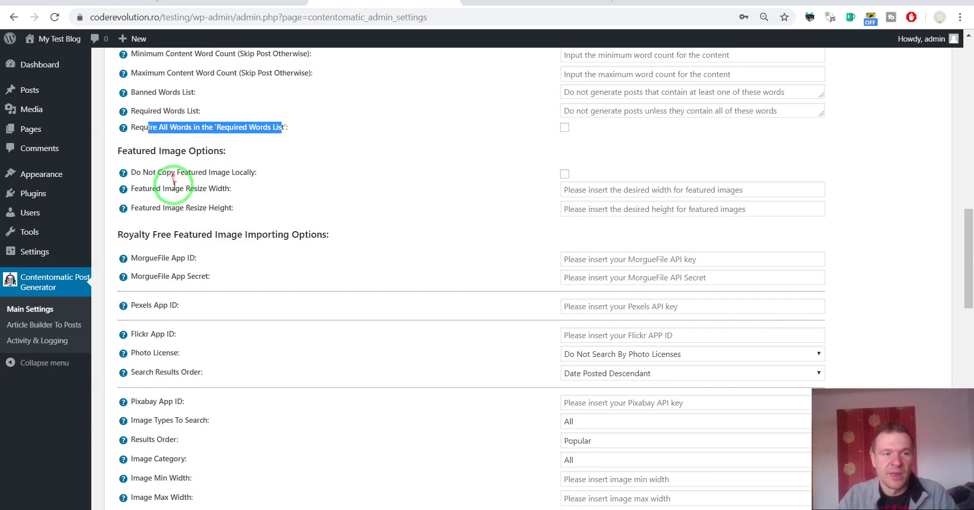
{"action": "left_click_drag", "start_coordinate": [141, 173], "coordinate": [248, 172]}
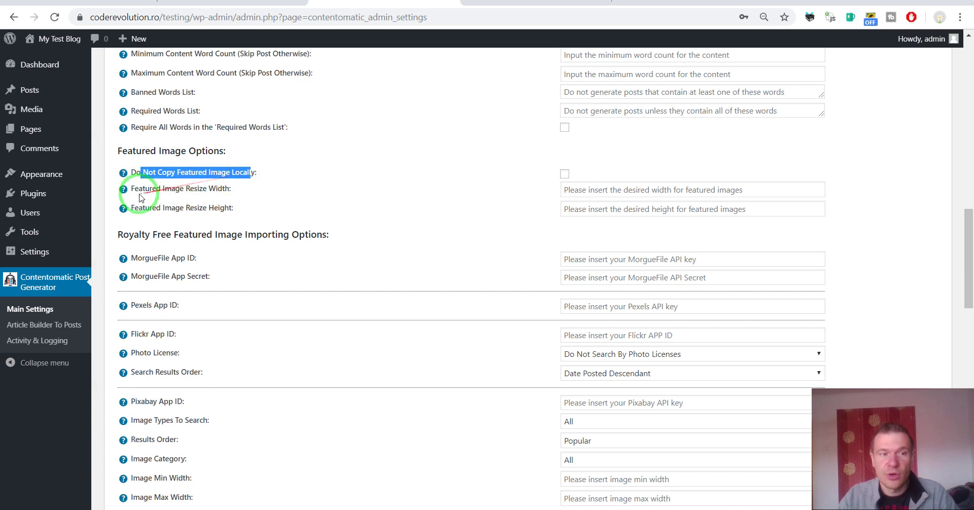
{"action": "left_click_drag", "start_coordinate": [132, 188], "coordinate": [226, 189]}
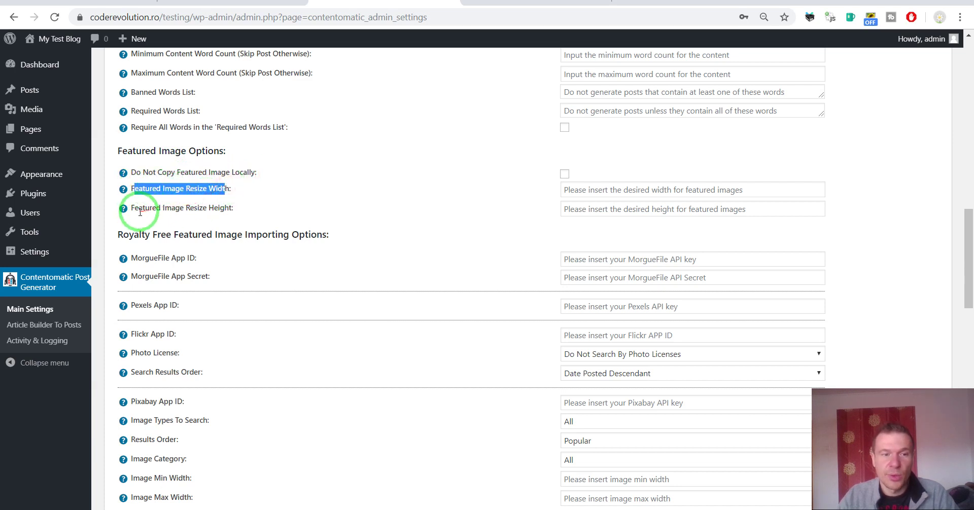
{"action": "left_click_drag", "start_coordinate": [139, 209], "coordinate": [234, 208]}
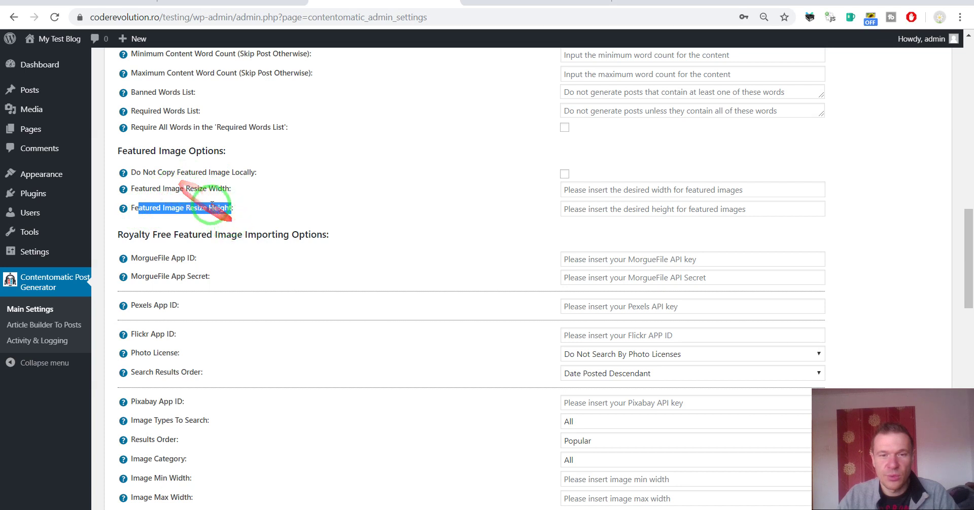
{"action": "left_click_drag", "start_coordinate": [147, 172], "coordinate": [252, 173]}
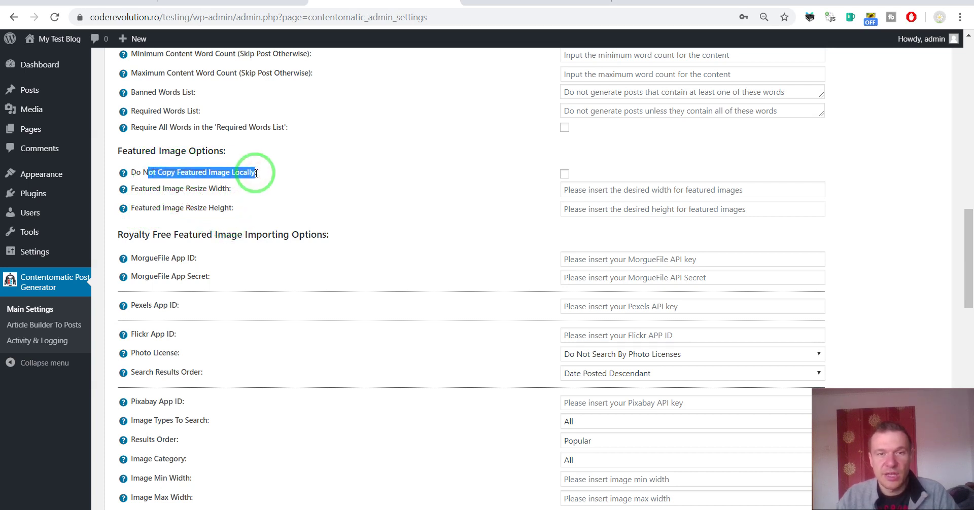
{"action": "scroll", "coordinate": [231, 251], "scroll_direction": "down", "scroll_amount": 1}
{"action": "scroll", "coordinate": [150, 202], "scroll_direction": "down", "scroll_amount": 1}
{"action": "scroll", "coordinate": [154, 210], "scroll_direction": "up", "scroll_amount": 1}
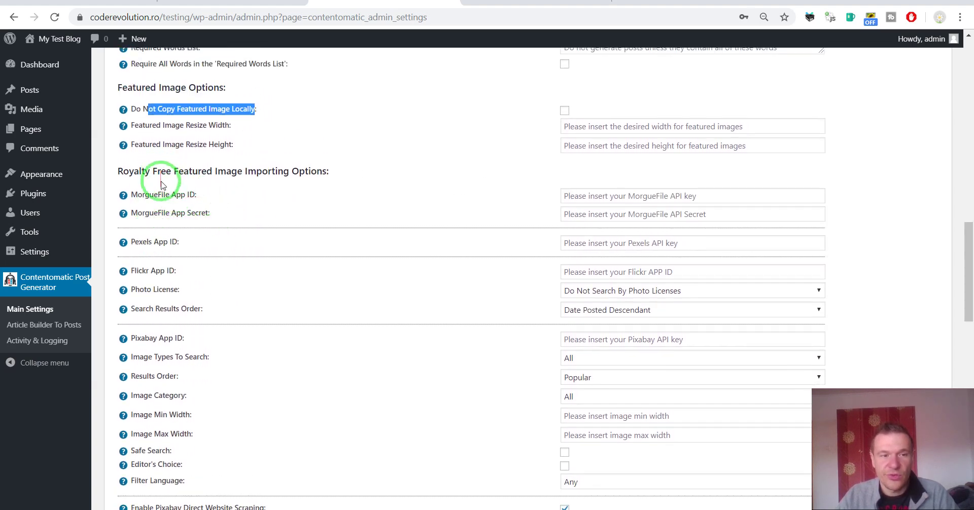
{"action": "scroll", "coordinate": [147, 282], "scroll_direction": "down", "scroll_amount": 3}
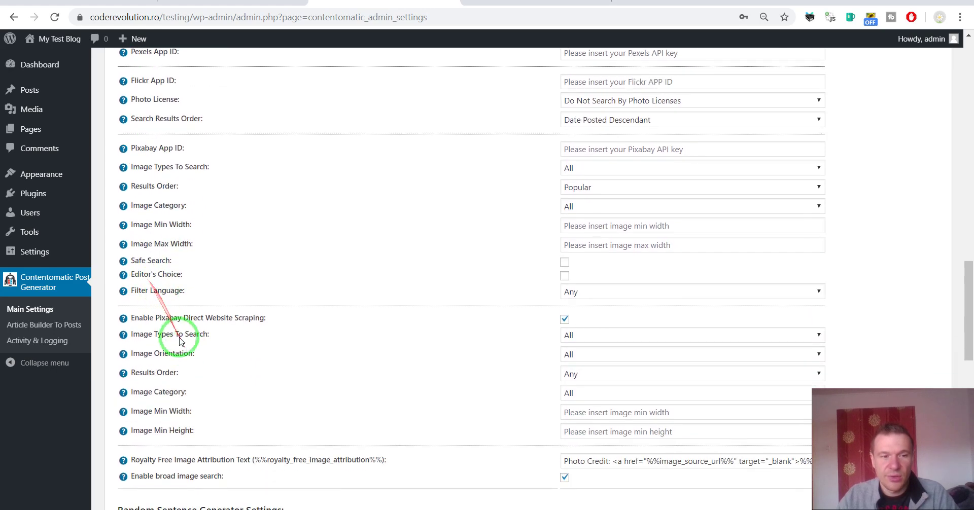
{"action": "left_click_drag", "start_coordinate": [132, 316], "coordinate": [267, 319]}
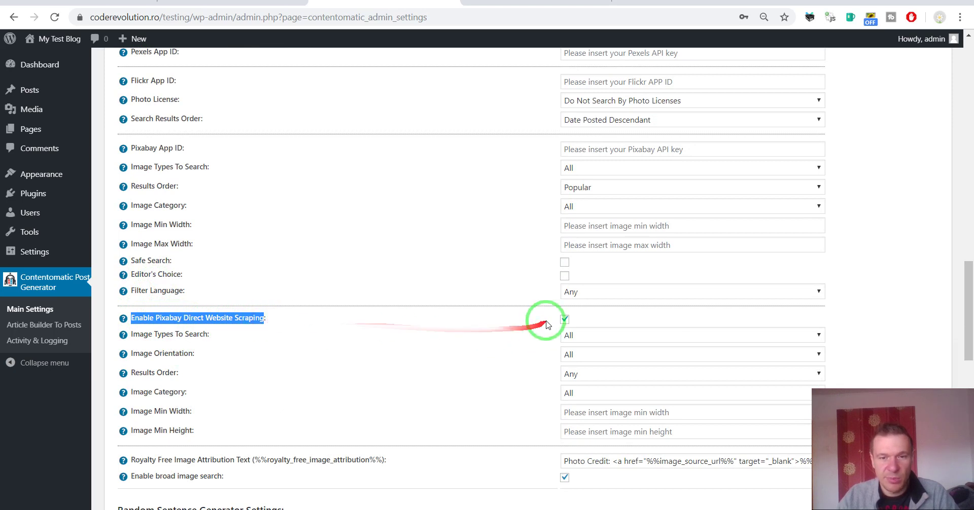
{"action": "scroll", "coordinate": [385, 314], "scroll_direction": "up", "scroll_amount": 1}
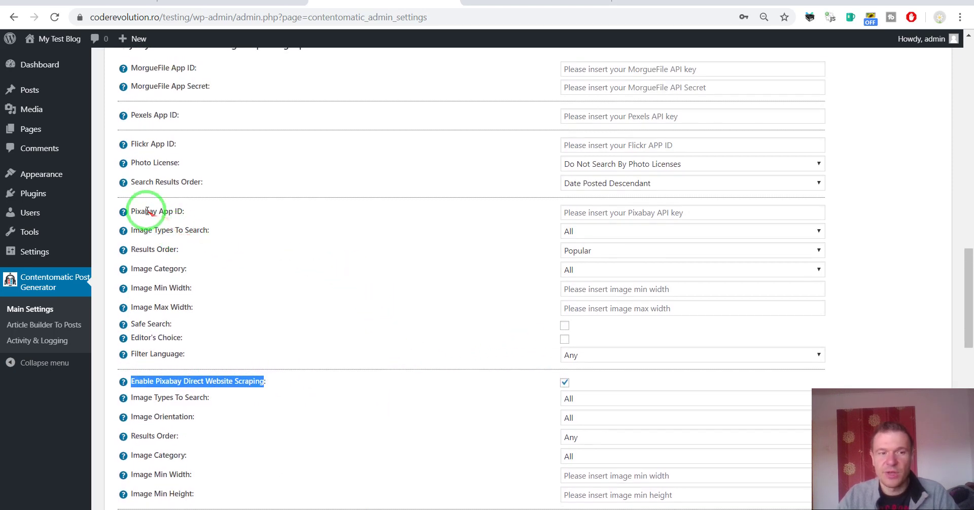
{"action": "left_click_drag", "start_coordinate": [142, 211], "coordinate": [165, 211]}
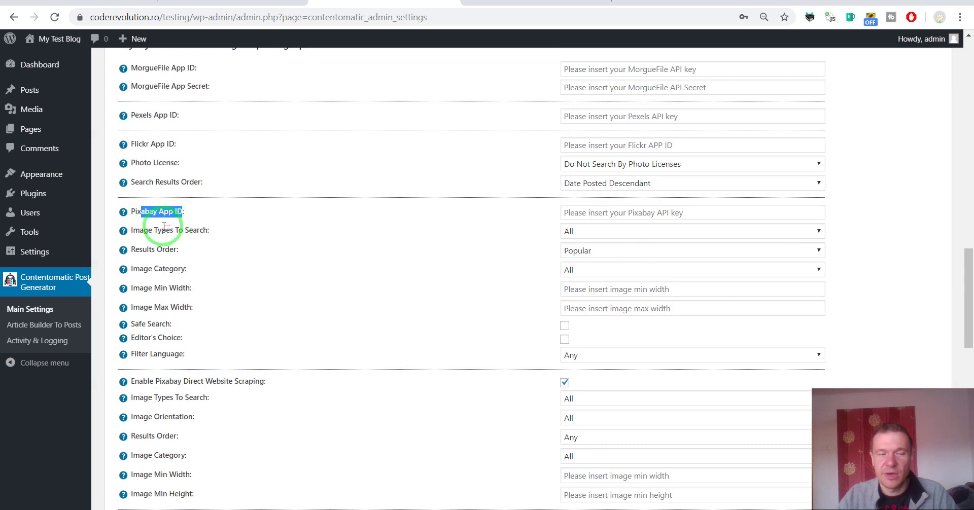
{"action": "scroll", "coordinate": [163, 226], "scroll_direction": "up", "scroll_amount": 1}
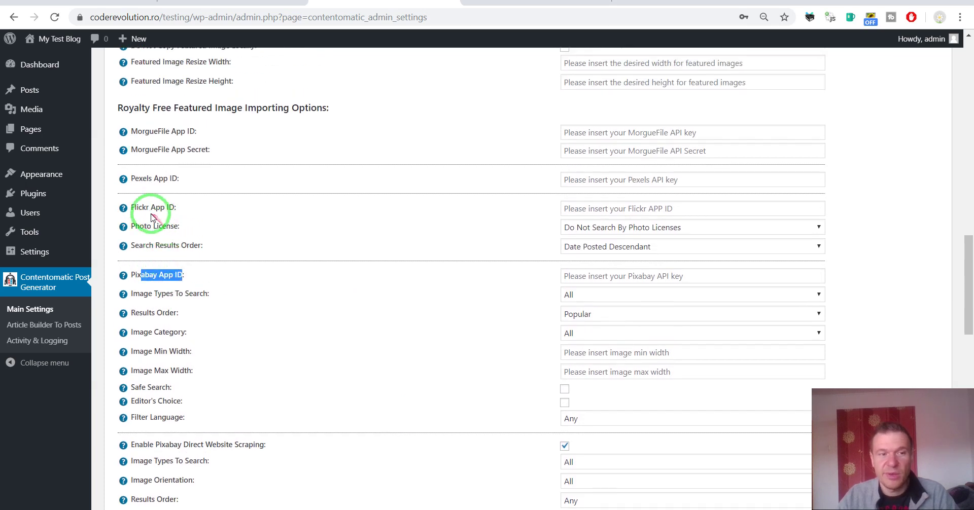
{"action": "left_click_drag", "start_coordinate": [135, 209], "coordinate": [174, 208]}
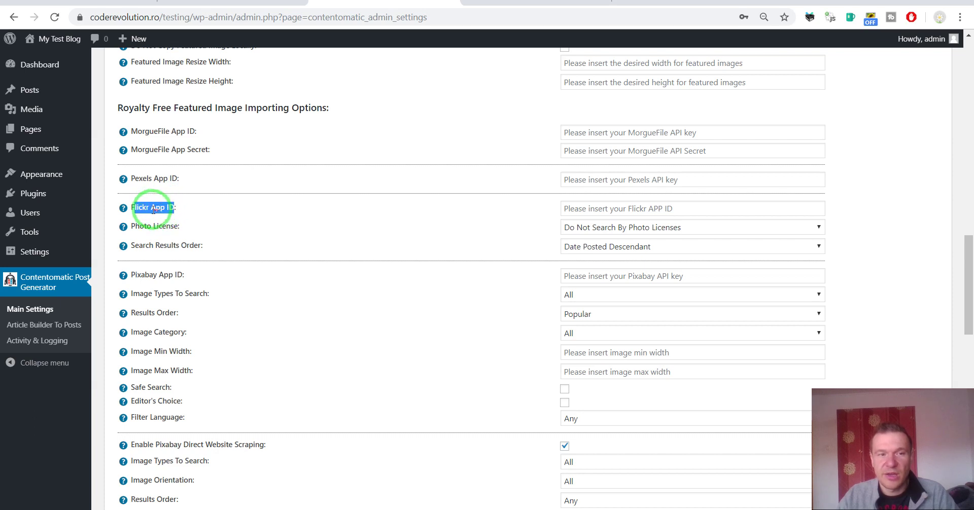
{"action": "left_click_drag", "start_coordinate": [132, 178], "coordinate": [154, 178]}
{"action": "double_click", "coordinate": [172, 178]}
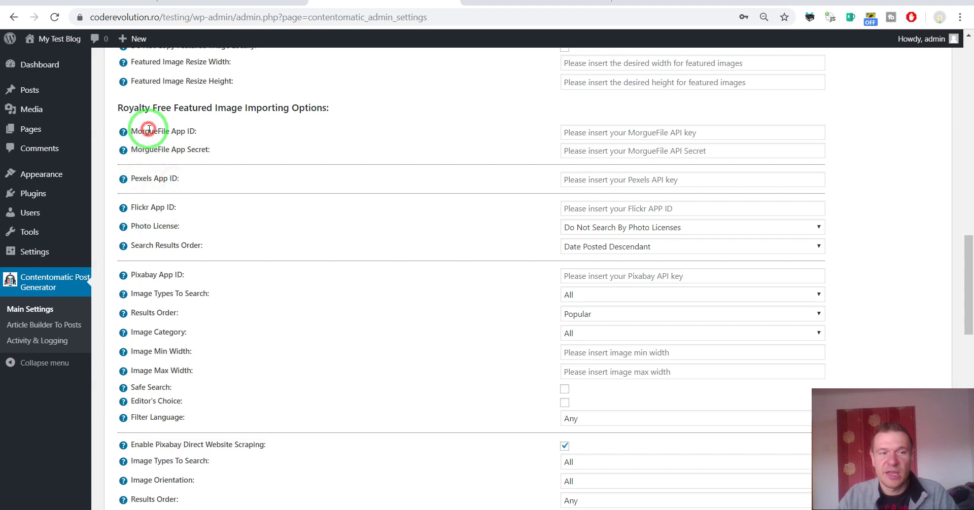
{"action": "double_click", "coordinate": [148, 130]}
{"action": "scroll", "coordinate": [184, 174], "scroll_direction": "down", "scroll_amount": 5}
{"action": "scroll", "coordinate": [153, 213], "scroll_direction": "up", "scroll_amount": 5}
{"action": "scroll", "coordinate": [188, 304], "scroll_direction": "down", "scroll_amount": 3}
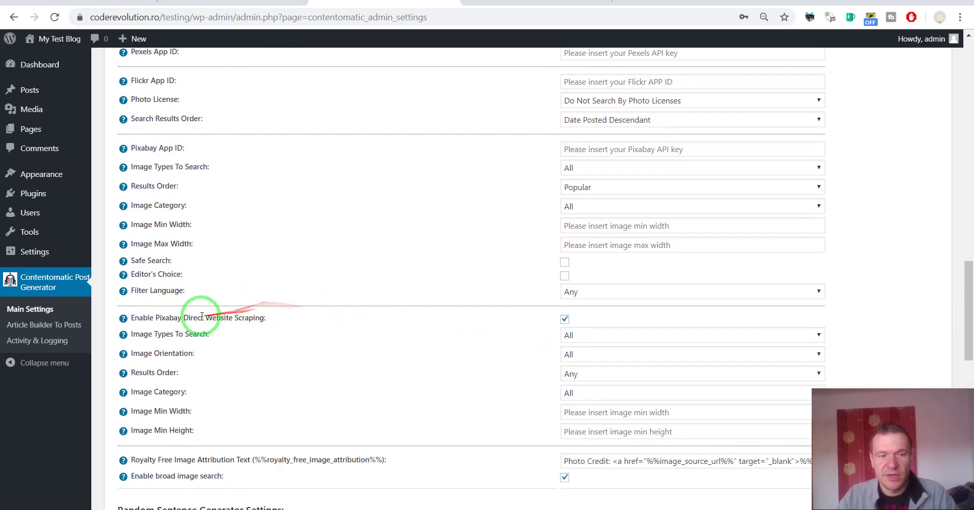
{"action": "left_click_drag", "start_coordinate": [131, 318], "coordinate": [263, 318]}
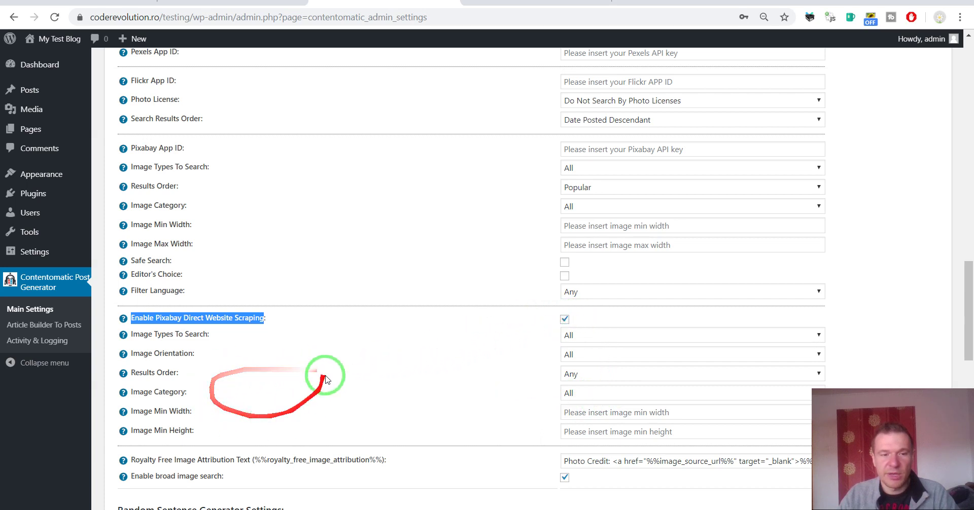
{"action": "scroll", "coordinate": [217, 383], "scroll_direction": "up", "scroll_amount": 1}
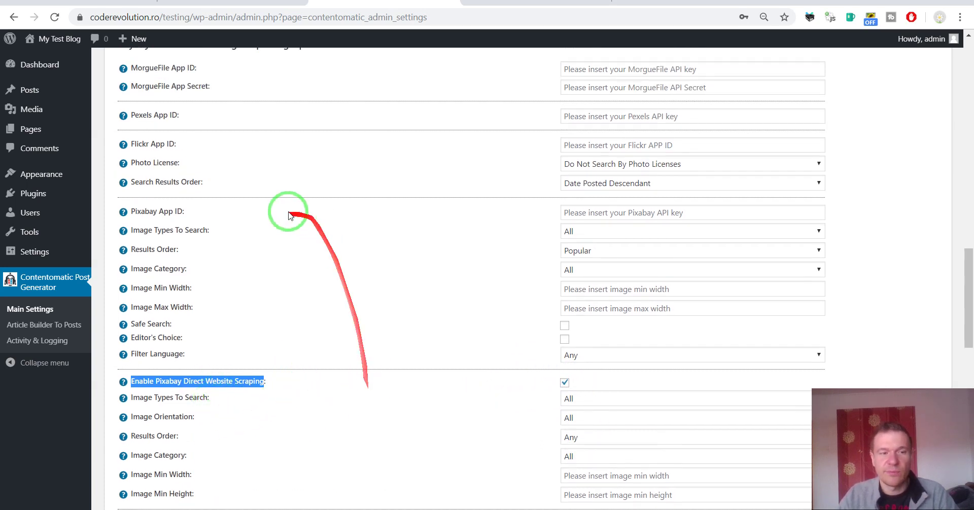
{"action": "scroll", "coordinate": [182, 211], "scroll_direction": "up", "scroll_amount": 1}
{"action": "scroll", "coordinate": [178, 211], "scroll_direction": "down", "scroll_amount": 3}
{"action": "scroll", "coordinate": [180, 210], "scroll_direction": "down", "scroll_amount": 4}
{"action": "scroll", "coordinate": [176, 224], "scroll_direction": "down", "scroll_amount": 1}
Switch to rule 0's advanced settings tab and find the Generated Post Content field.
{"action": "left_click_drag", "start_coordinate": [253, 143], "coordinate": [384, 142]}
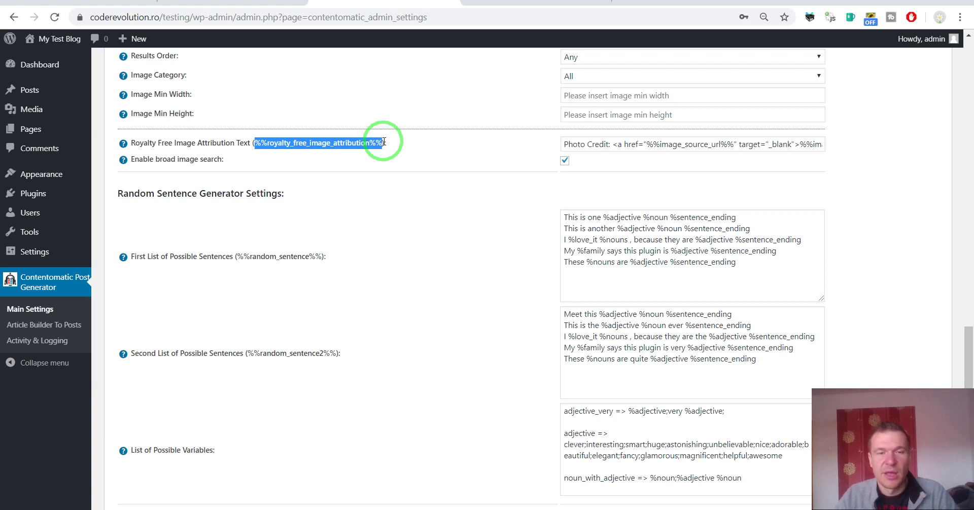
{"action": "scroll", "coordinate": [383, 142], "scroll_direction": "up", "scroll_amount": 3}
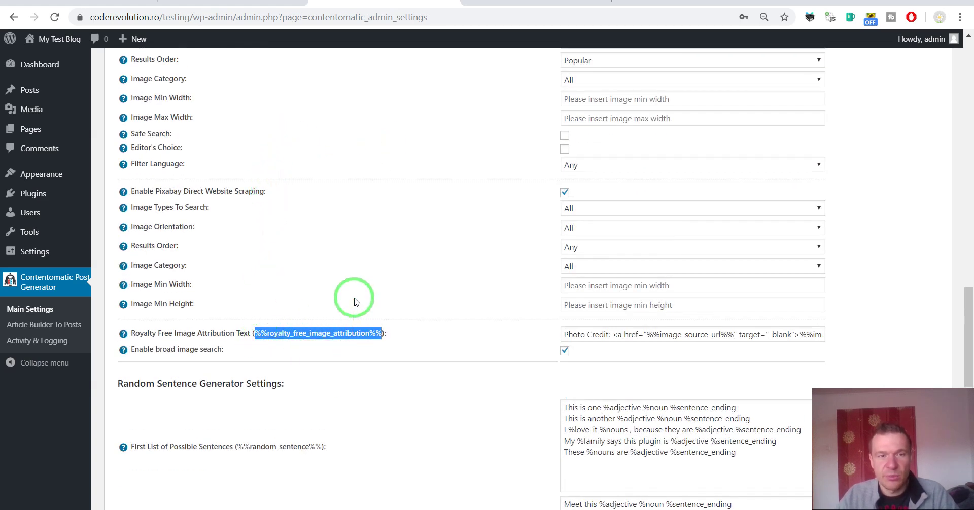
{"action": "left_click", "coordinate": [508, 3]}
{"action": "scroll", "coordinate": [401, 183], "scroll_direction": "up", "scroll_amount": 5}
{"action": "scroll", "coordinate": [249, 244], "scroll_direction": "down", "scroll_amount": 2}
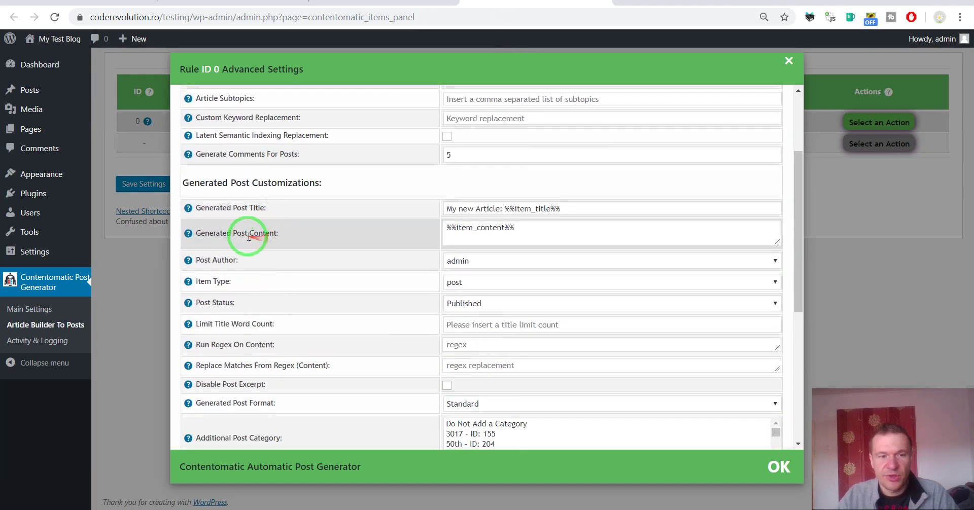
Append %%royalty_free_image_attribution%% after %%item_content%% in Generated Post Content, then return to Main Settings.
{"action": "left_click", "coordinate": [527, 231]}
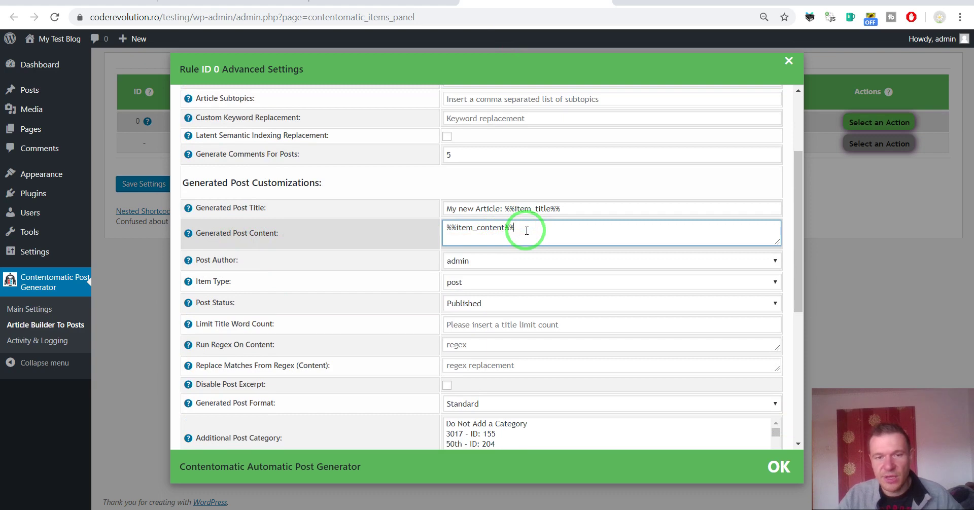
{"action": "left_click", "coordinate": [353, 2]}
{"action": "key", "text": "ctrl+c"}
{"action": "left_click", "coordinate": [474, 2]}
{"action": "key", "text": "ctrl+v"}
{"action": "left_click", "coordinate": [333, 1]}
{"action": "scroll", "coordinate": [348, 162], "scroll_direction": "down", "scroll_amount": 5}
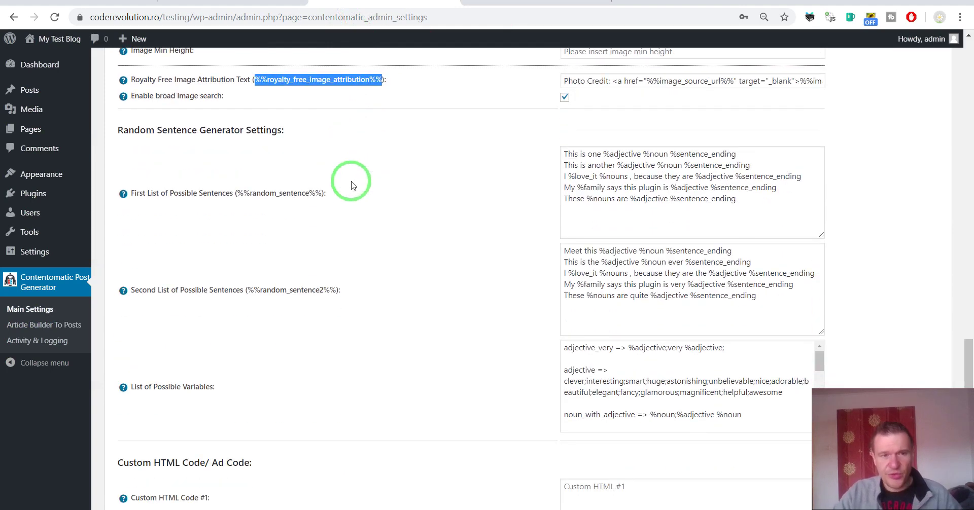
{"action": "left_click_drag", "start_coordinate": [237, 193], "coordinate": [320, 194]}
{"action": "left_click_drag", "start_coordinate": [563, 154], "coordinate": [745, 153]}
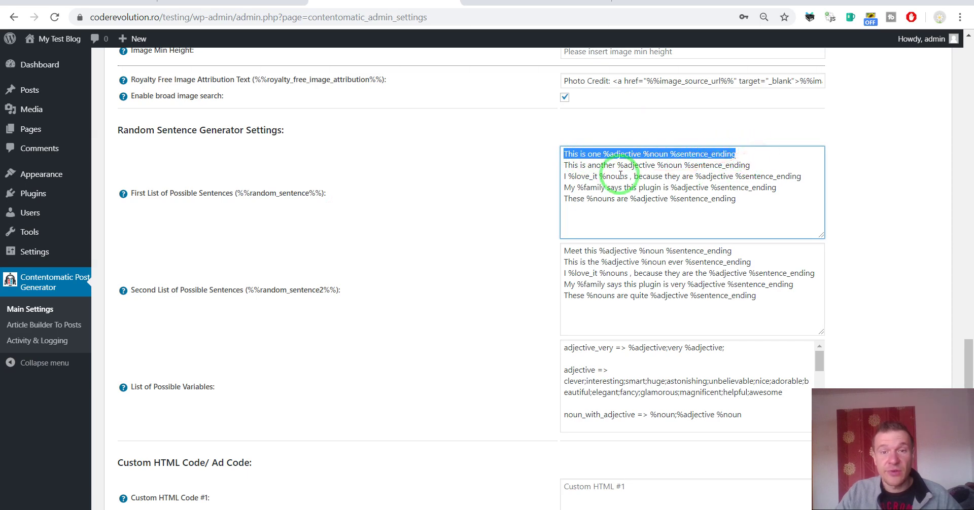
{"action": "left_click", "coordinate": [615, 152]}
{"action": "double_click", "coordinate": [616, 154]}
{"action": "left_click_drag", "start_coordinate": [603, 154], "coordinate": [643, 154]}
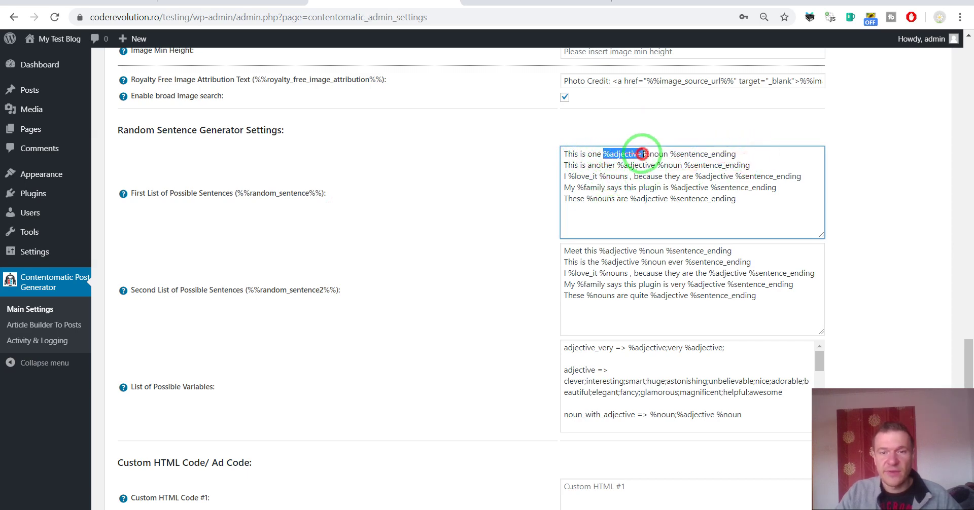
{"action": "scroll", "coordinate": [570, 297], "scroll_direction": "down", "scroll_amount": 1}
{"action": "double_click", "coordinate": [577, 308]}
{"action": "left_click", "coordinate": [573, 307]}
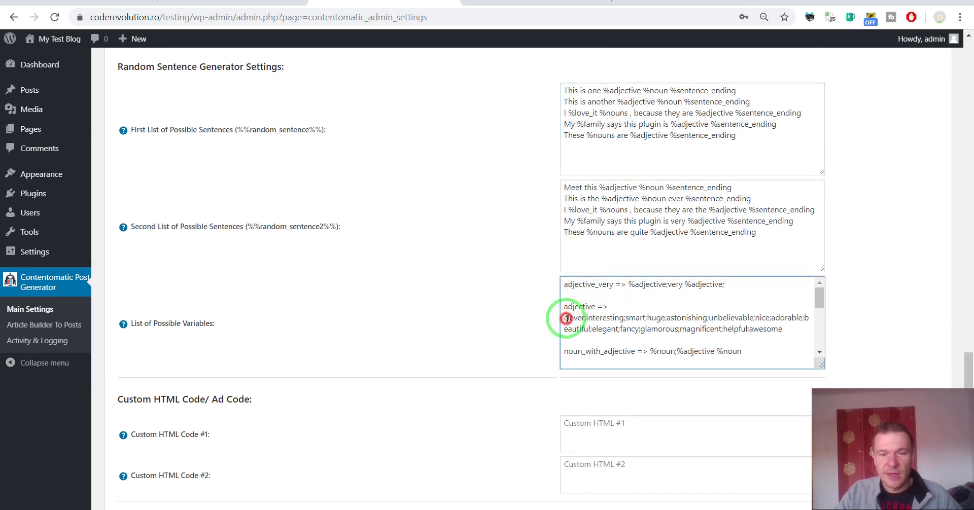
{"action": "left_click", "coordinate": [570, 317]}
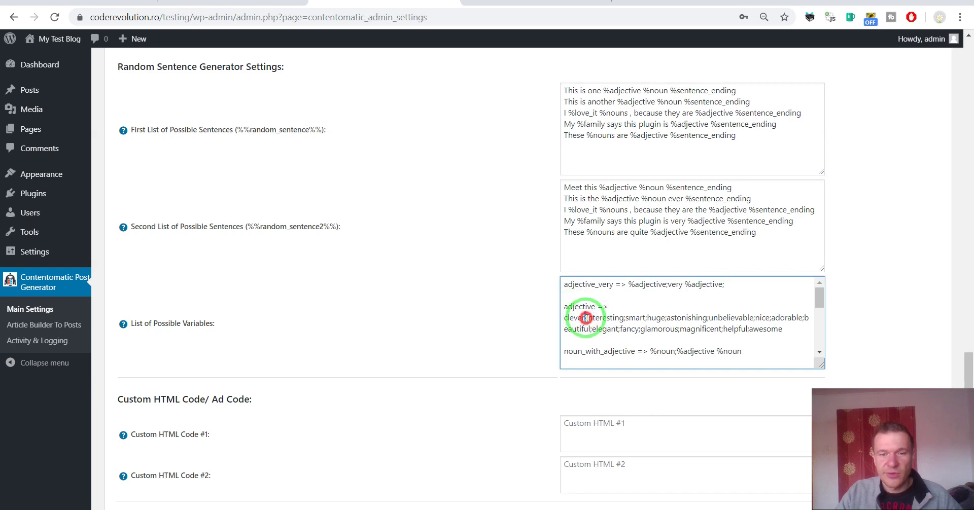
{"action": "left_click", "coordinate": [586, 318]}
{"action": "left_click", "coordinate": [584, 329]}
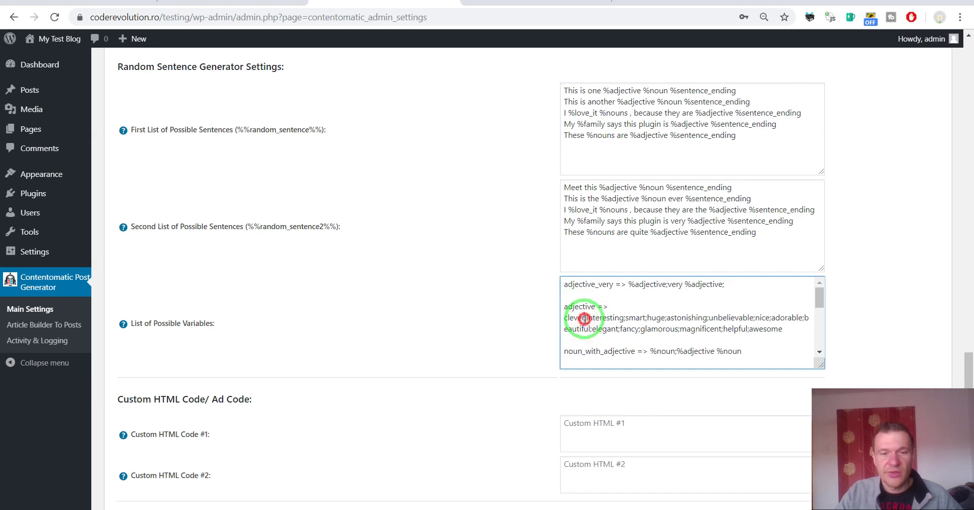
{"action": "scroll", "coordinate": [491, 321], "scroll_direction": "down", "scroll_amount": 2}
{"action": "scroll", "coordinate": [490, 320], "scroll_direction": "up", "scroll_amount": 2}
{"action": "mouse_move", "coordinate": [579, 233]}
{"action": "left_mouse_down"}
{"action": "mouse_move", "coordinate": [582, 165]}
{"action": "mouse_move", "coordinate": [261, 110]}
{"action": "mouse_move", "coordinate": [248, 130]}
{"action": "left_mouse_up"}
{"action": "left_click", "coordinate": [487, 3]}
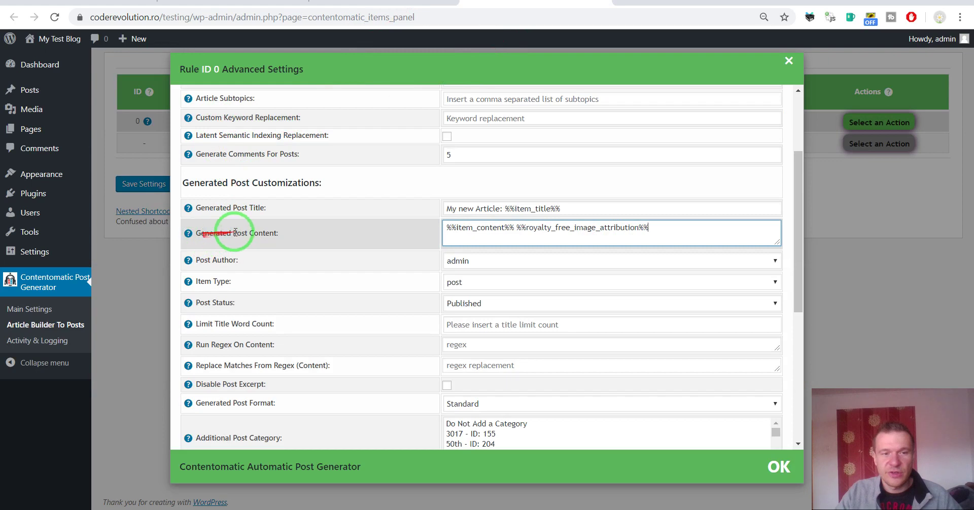
{"action": "left_click", "coordinate": [335, 2]}
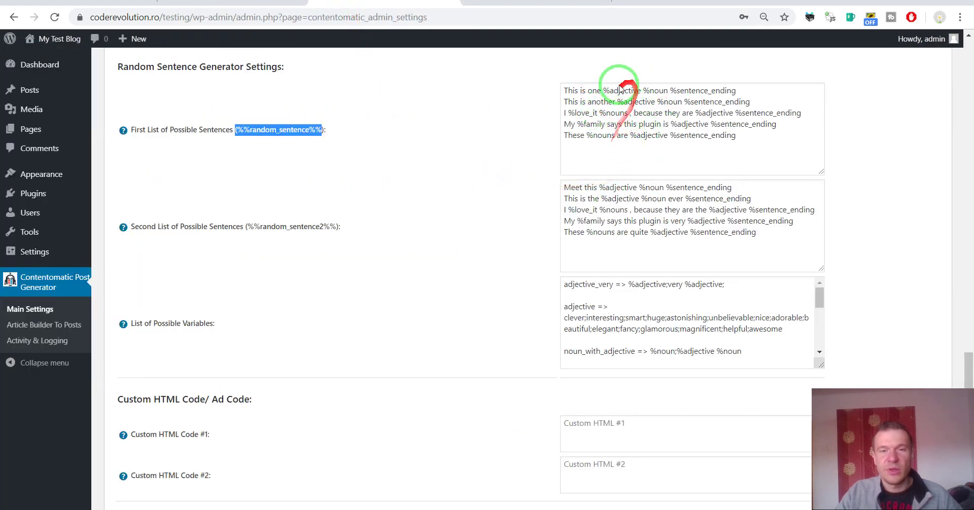
{"action": "left_click_drag", "start_coordinate": [603, 91], "coordinate": [641, 92]}
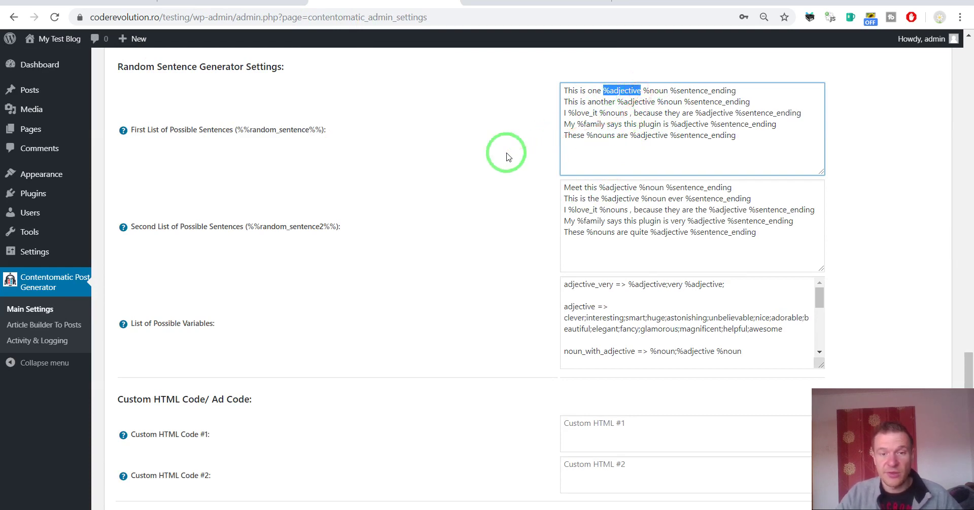
{"action": "scroll", "coordinate": [450, 203], "scroll_direction": "down", "scroll_amount": 5}
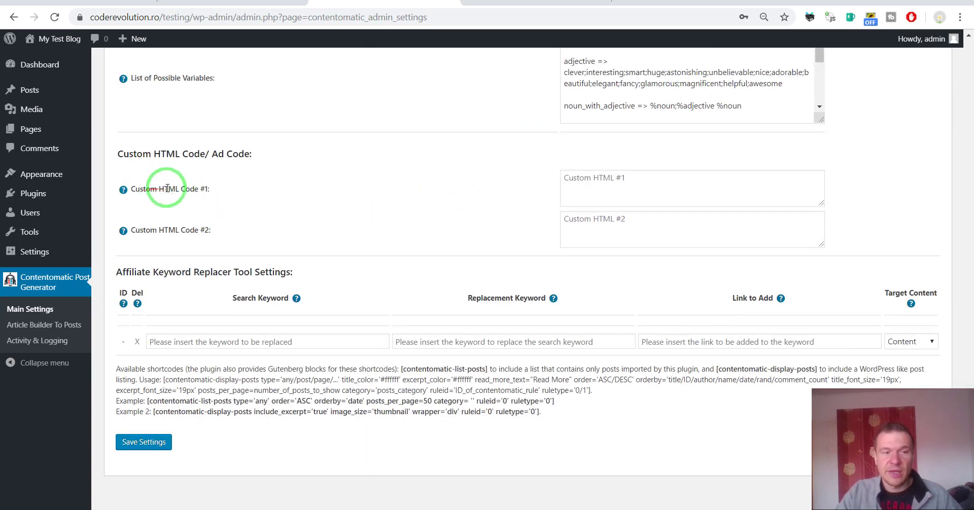
{"action": "mouse_move", "coordinate": [124, 191]}
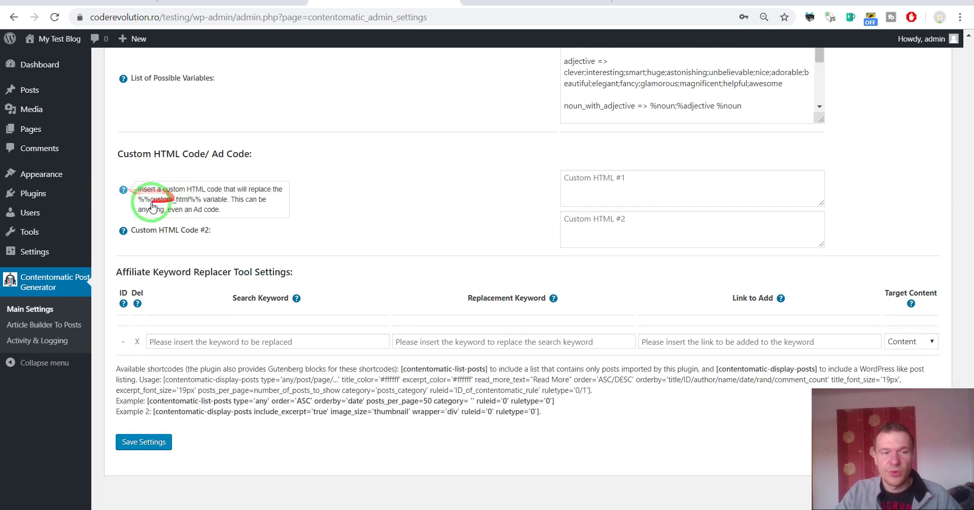
{"action": "left_click_drag", "start_coordinate": [138, 199], "coordinate": [198, 201]}
{"action": "mouse_move", "coordinate": [123, 230]}
{"action": "left_click_drag", "start_coordinate": [138, 240], "coordinate": [593, 227]}
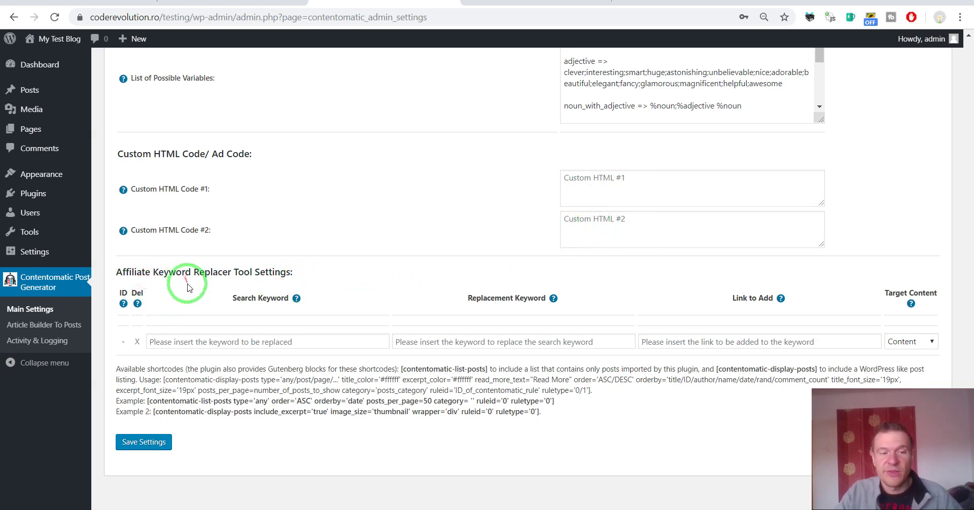
{"action": "left_click", "coordinate": [237, 341]}
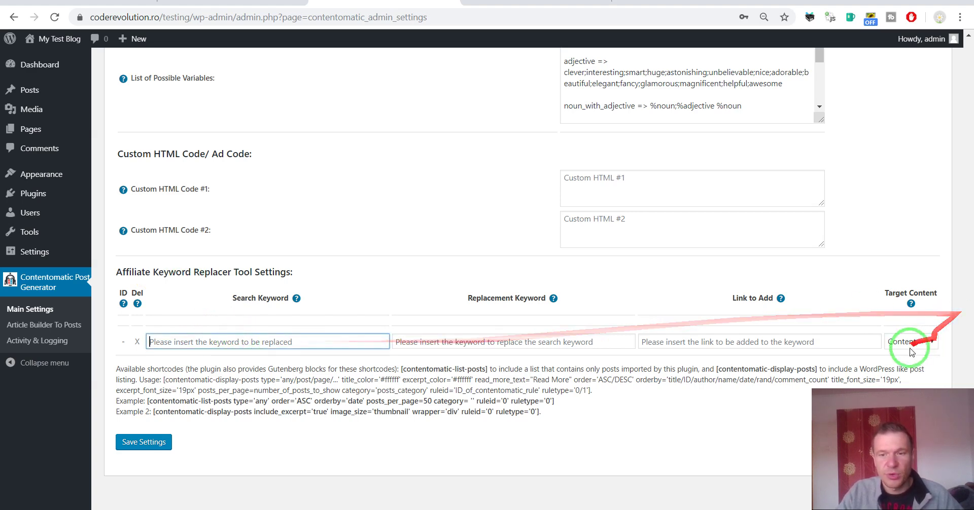
{"action": "left_click", "coordinate": [931, 342]}
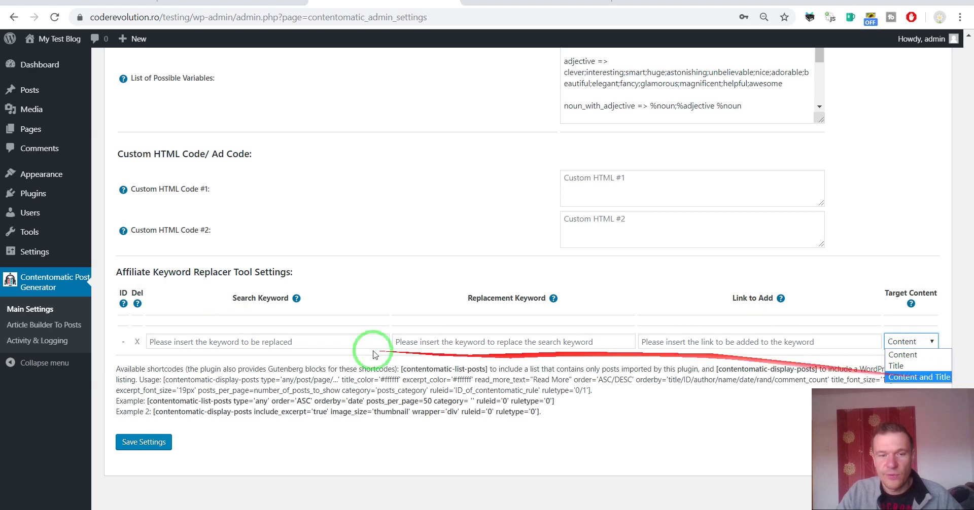
{"action": "left_click", "coordinate": [460, 342]}
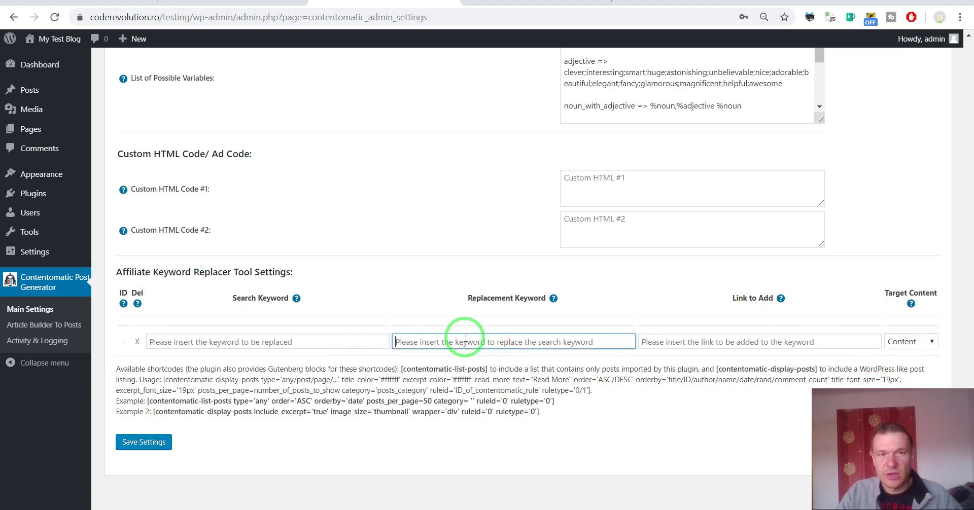
{"action": "left_click", "coordinate": [672, 341]}
{"action": "left_click", "coordinate": [395, 394]}
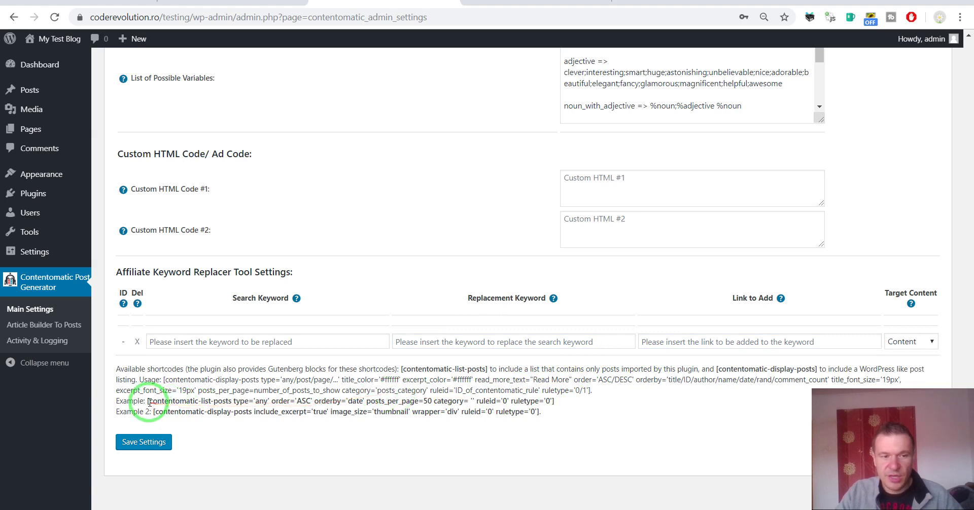
{"action": "left_click_drag", "start_coordinate": [147, 400], "coordinate": [565, 400]}
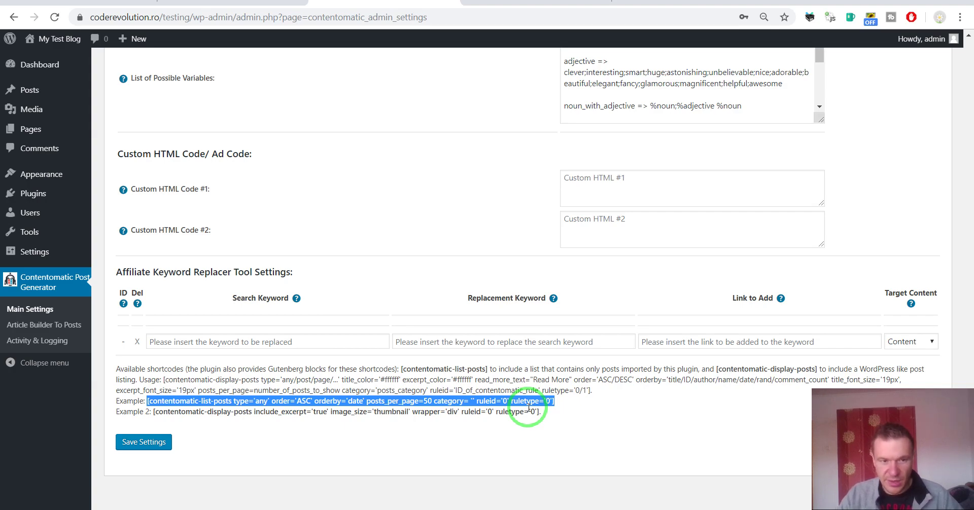
{"action": "left_click", "coordinate": [293, 389]}
Leave Main Settings for the Article Builder To Posts page and open rule 0's Advanced Settings.
{"action": "scroll", "coordinate": [294, 389], "scroll_direction": "up", "scroll_amount": 15}
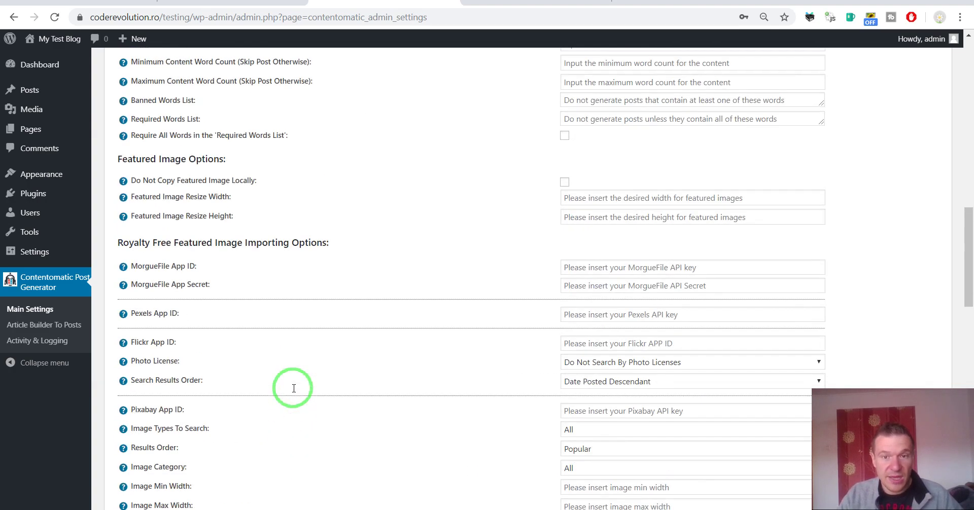
{"action": "scroll", "coordinate": [293, 388], "scroll_direction": "up", "scroll_amount": 6}
{"action": "scroll", "coordinate": [293, 391], "scroll_direction": "up", "scroll_amount": 8}
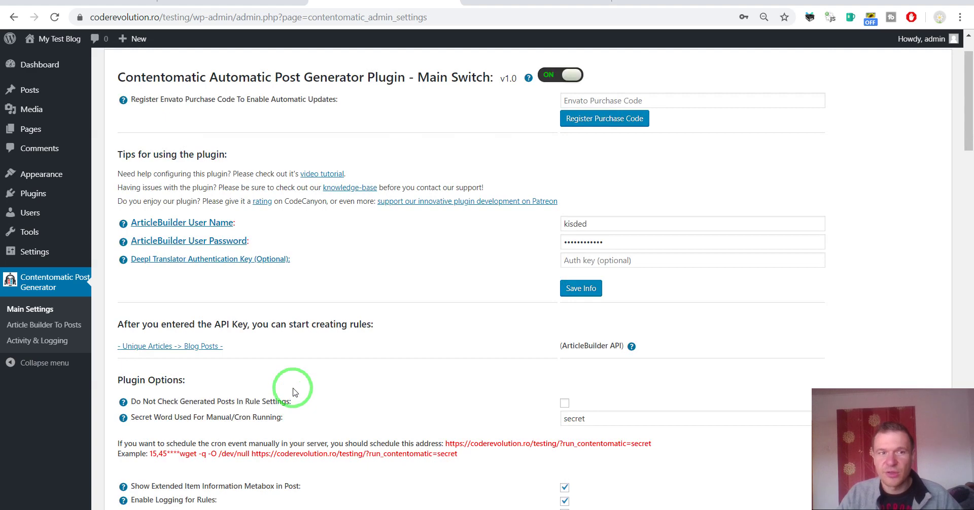
{"action": "scroll", "coordinate": [293, 392], "scroll_direction": "up", "scroll_amount": 1}
{"action": "scroll", "coordinate": [293, 392], "scroll_direction": "down", "scroll_amount": 1}
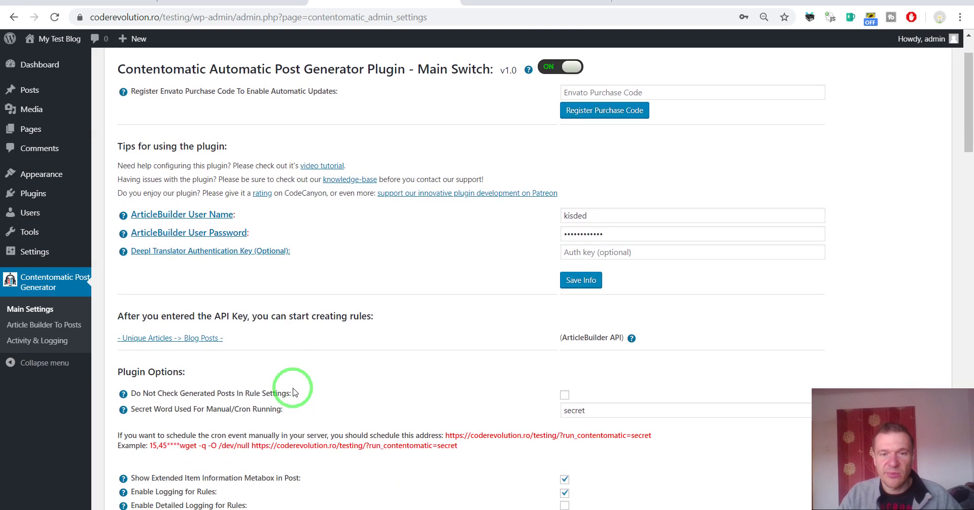
{"action": "left_click", "coordinate": [20, 324]}
{"action": "left_click", "coordinate": [546, 89]}
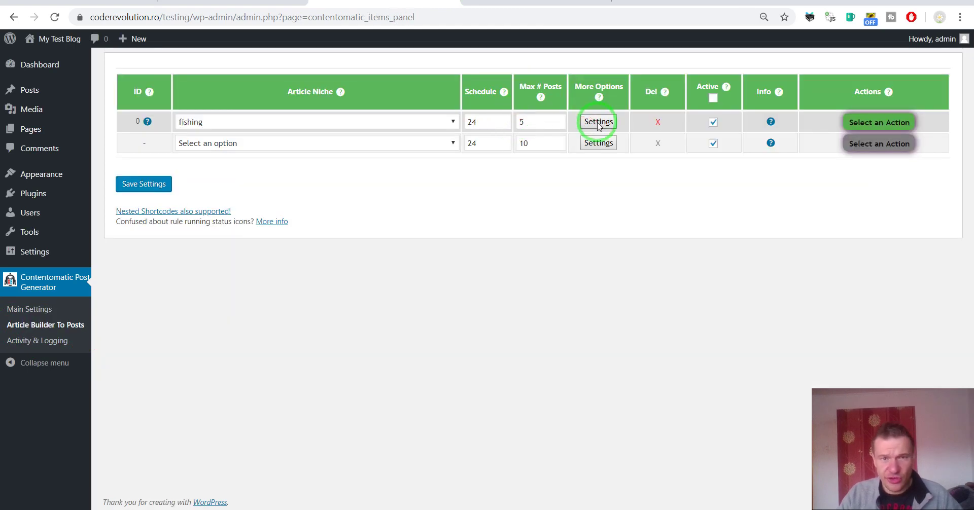
{"action": "left_click", "coordinate": [597, 121]}
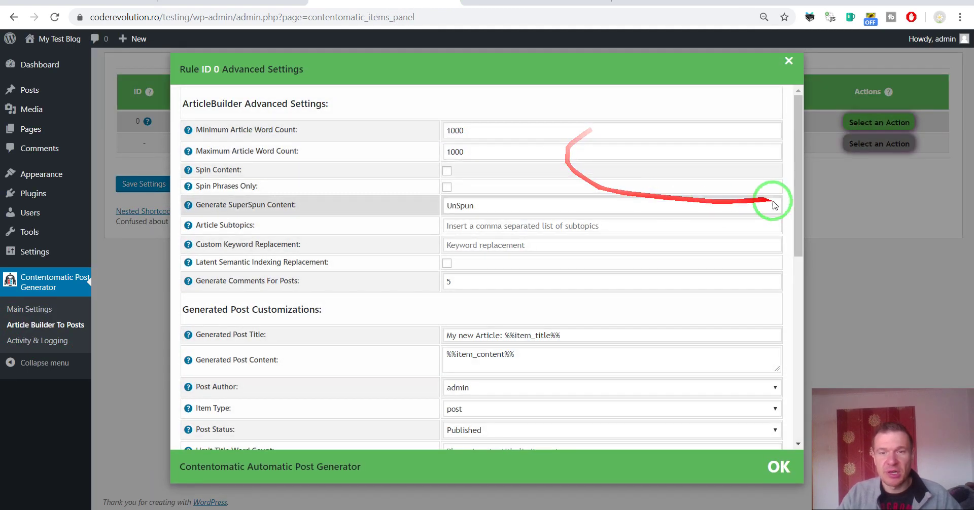